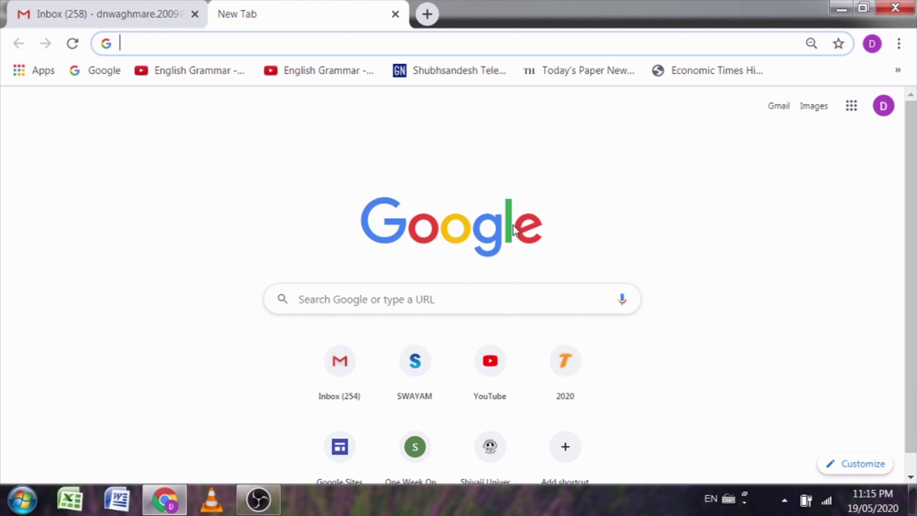
Step: Search Google for 'google forms' from the new Chrome tab
{"action": "left_click", "coordinate": [134, 41]}
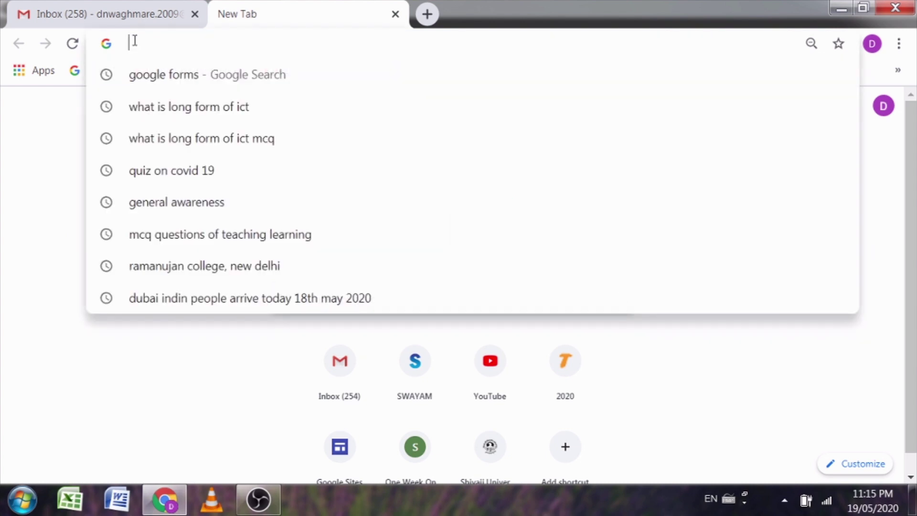
{"action": "type", "text": "google"}
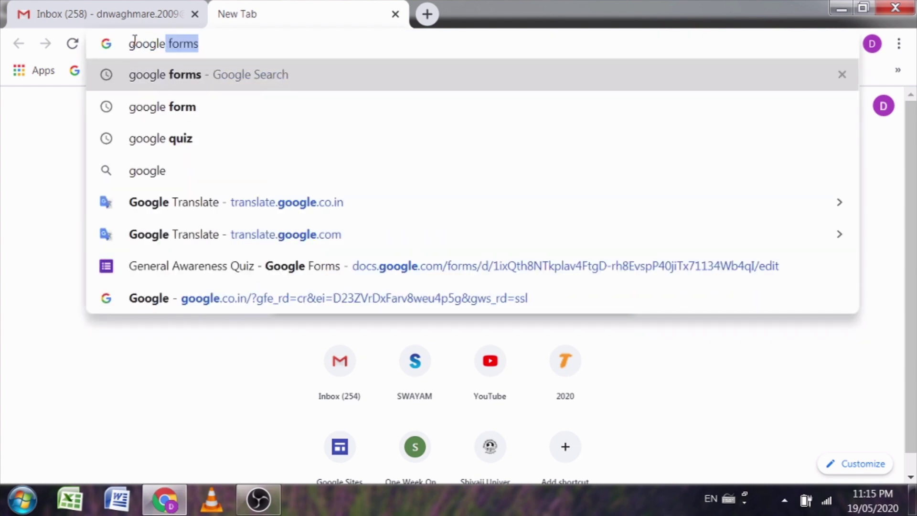
{"action": "key", "text": "Return"}
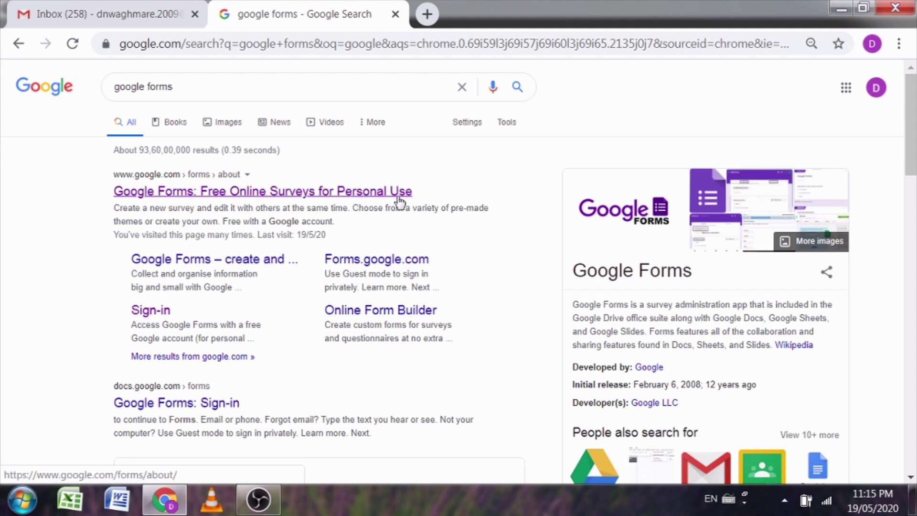
Step: Go from the Google Forms search result into the app and start a Blank form
{"action": "left_click", "coordinate": [144, 194]}
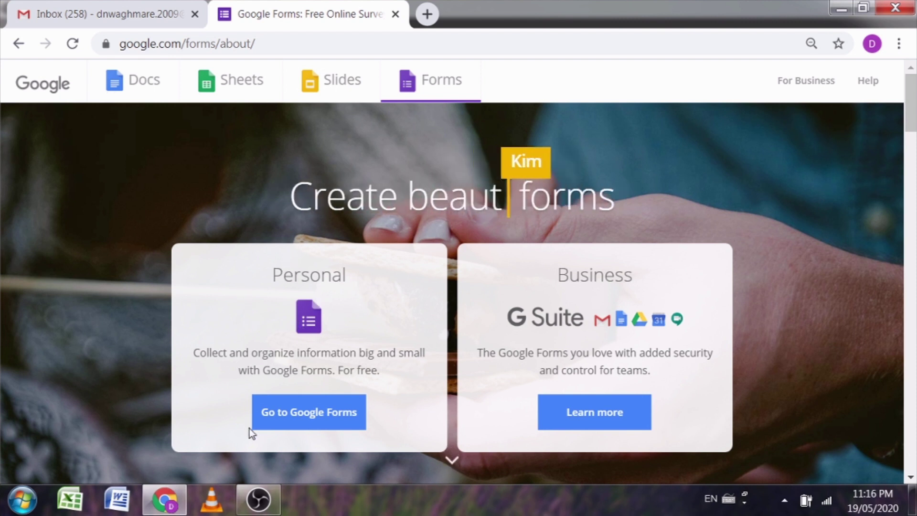
{"action": "left_click", "coordinate": [328, 423]}
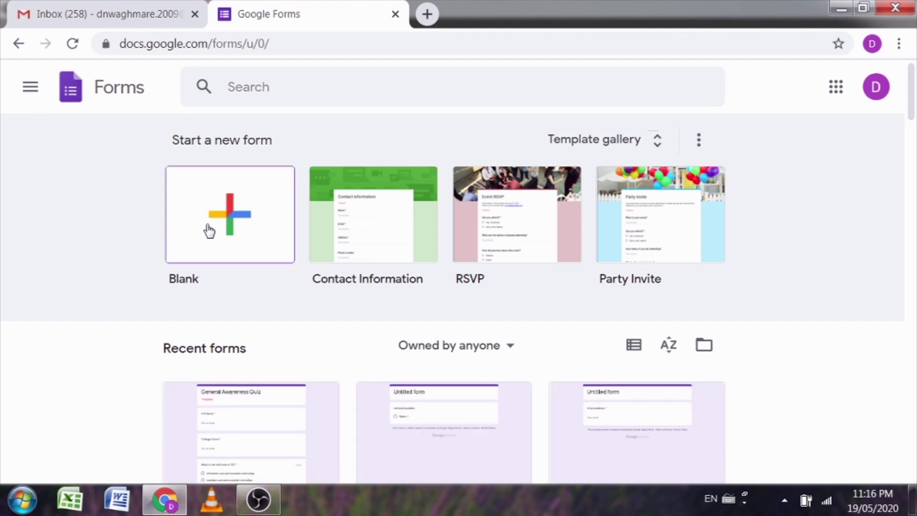
{"action": "left_click", "coordinate": [231, 222]}
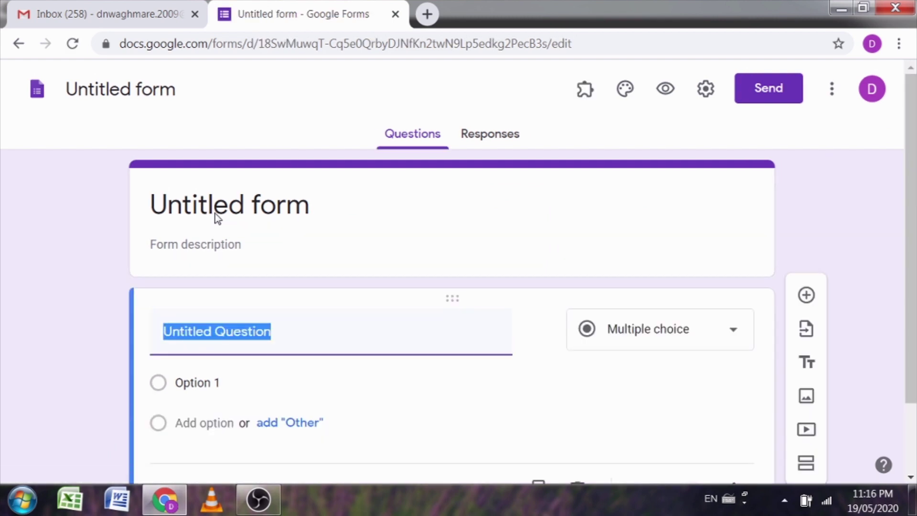
Step: Title the form 'General Awareness Quiz 1'
{"action": "left_click", "coordinate": [252, 204]}
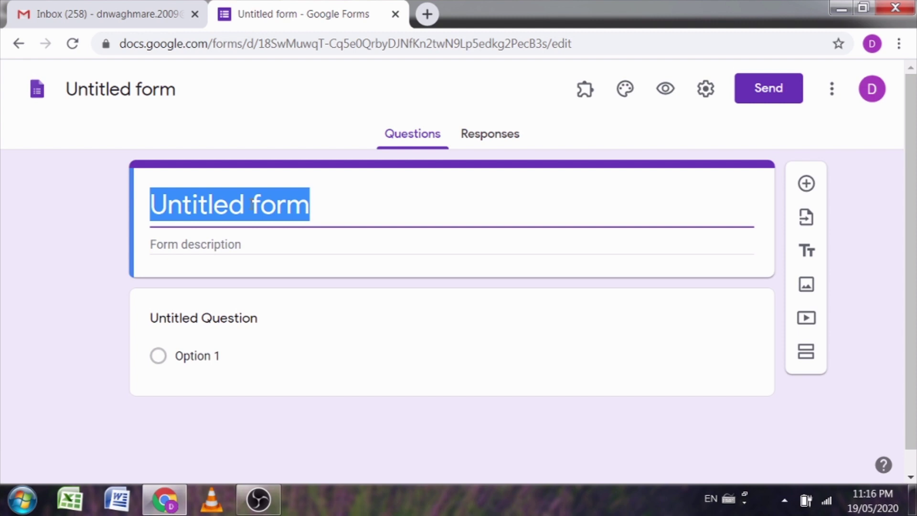
{"action": "type", "text": "General A"}
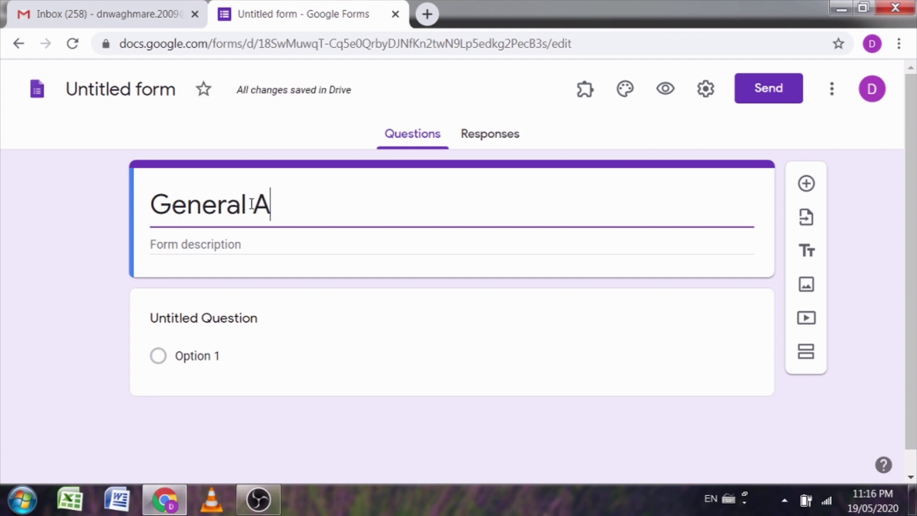
{"action": "type", "text": "wareness Qui"}
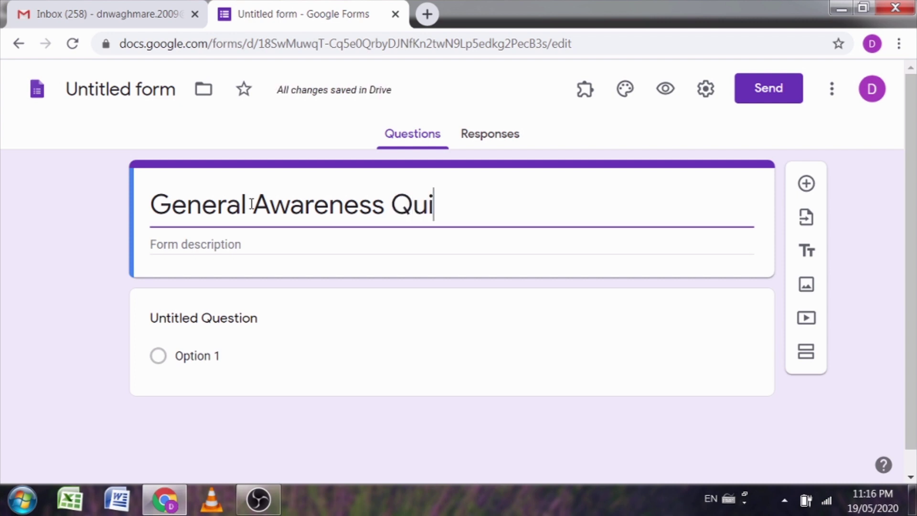
{"action": "type", "text": "z"}
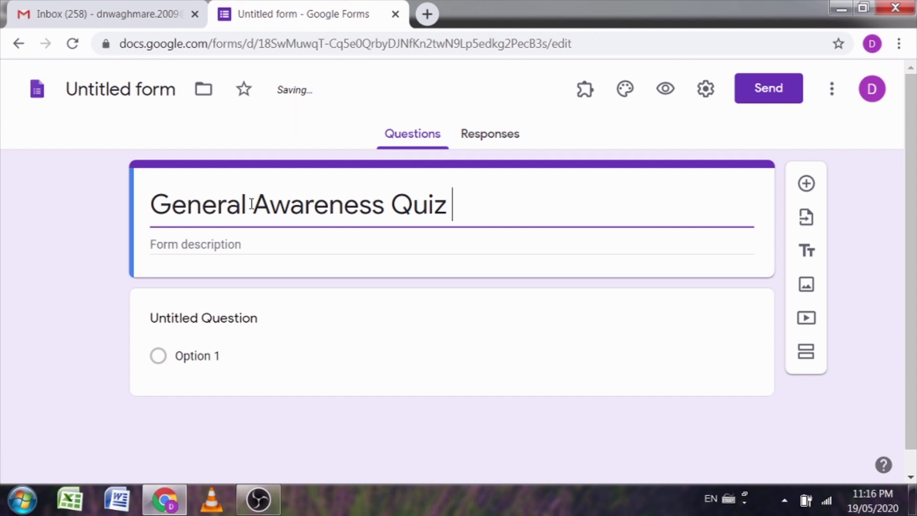
{"action": "type", "text": "1"}
{"action": "left_click", "coordinate": [67, 297]}
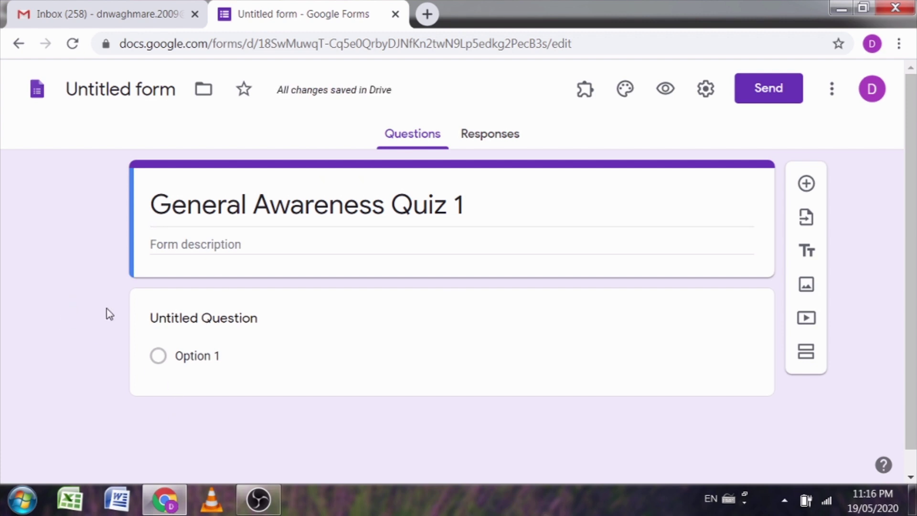
Step: Add required questions 'Full Name' and 'Institution Name'
{"action": "scroll", "coordinate": [93, 355], "scroll_direction": "down", "scroll_amount": 1}
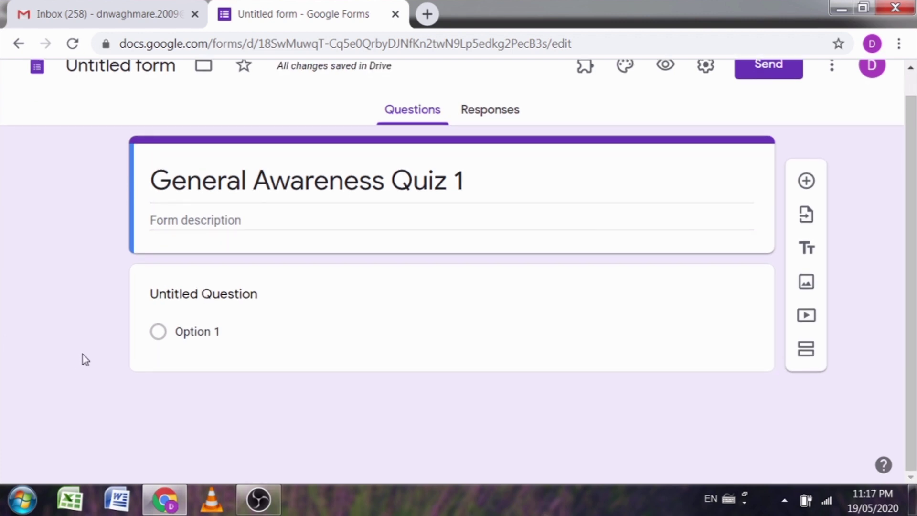
{"action": "left_click", "coordinate": [162, 354]}
{"action": "type", "text": "Full Name"}
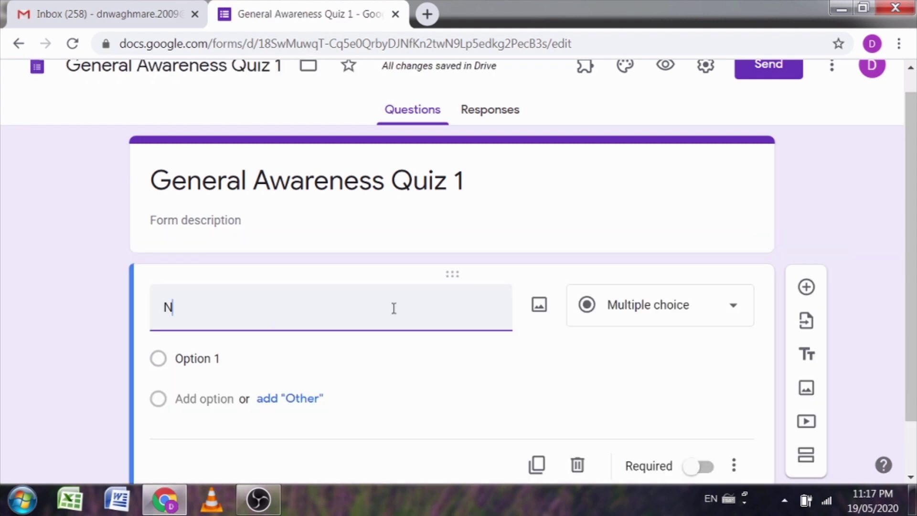
{"action": "left_click", "coordinate": [93, 323]}
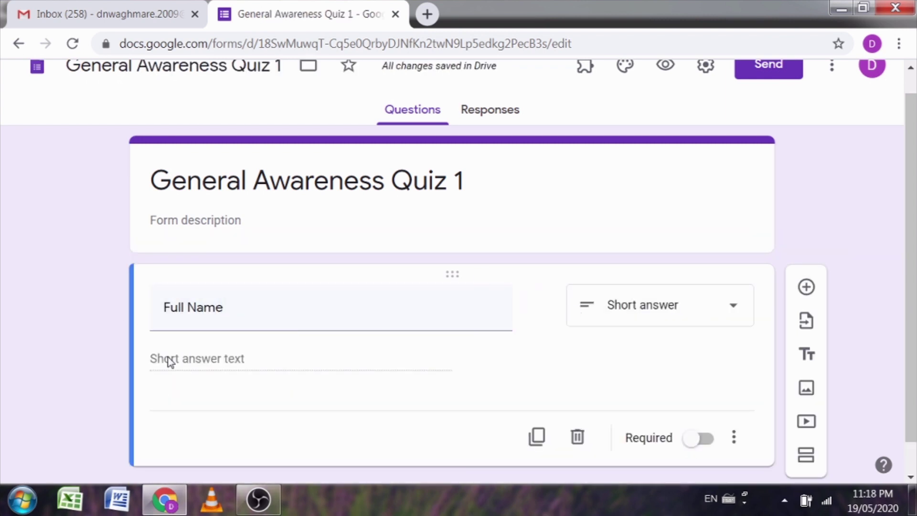
{"action": "scroll", "coordinate": [229, 352], "scroll_direction": "down", "scroll_amount": 1}
{"action": "left_click", "coordinate": [698, 405]}
{"action": "left_click", "coordinate": [814, 250]}
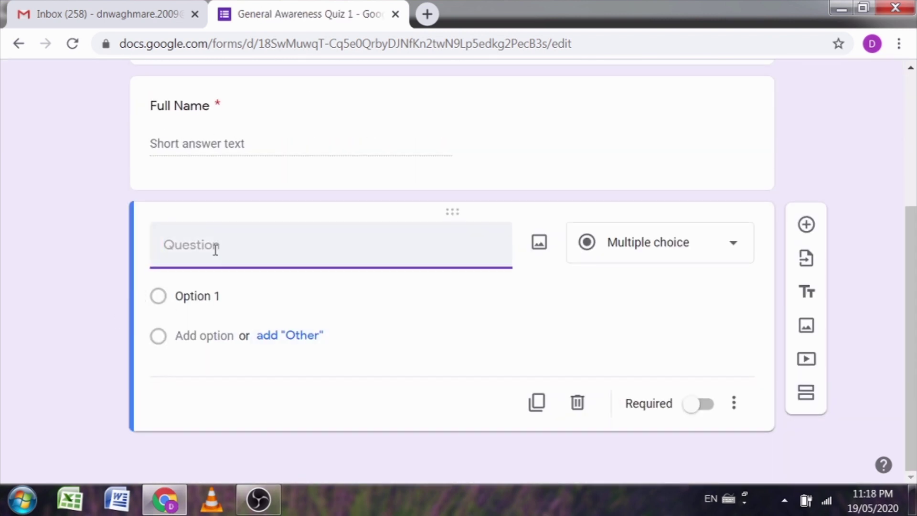
{"action": "type", "text": "Institution Name"}
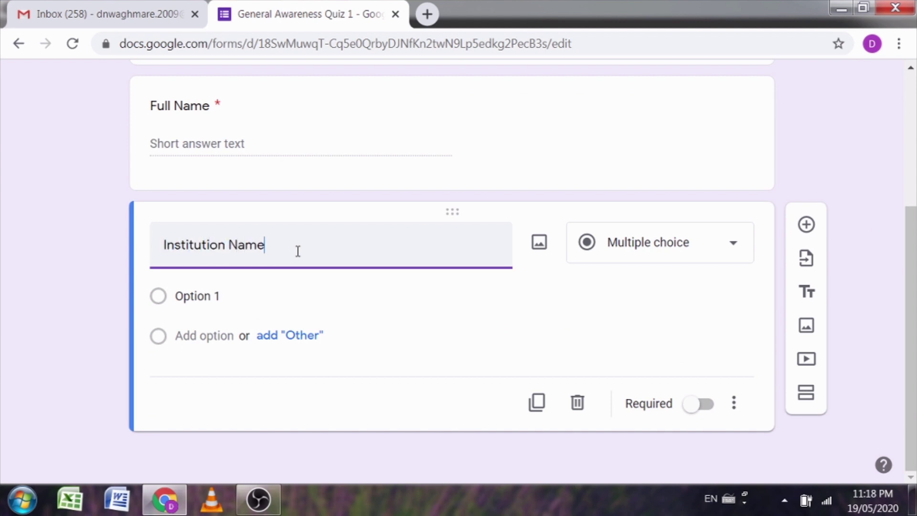
{"action": "left_click", "coordinate": [698, 404]}
Step: Add a required 'What is the full form of' ICT question with four answer options
{"action": "left_click", "coordinate": [806, 251]}
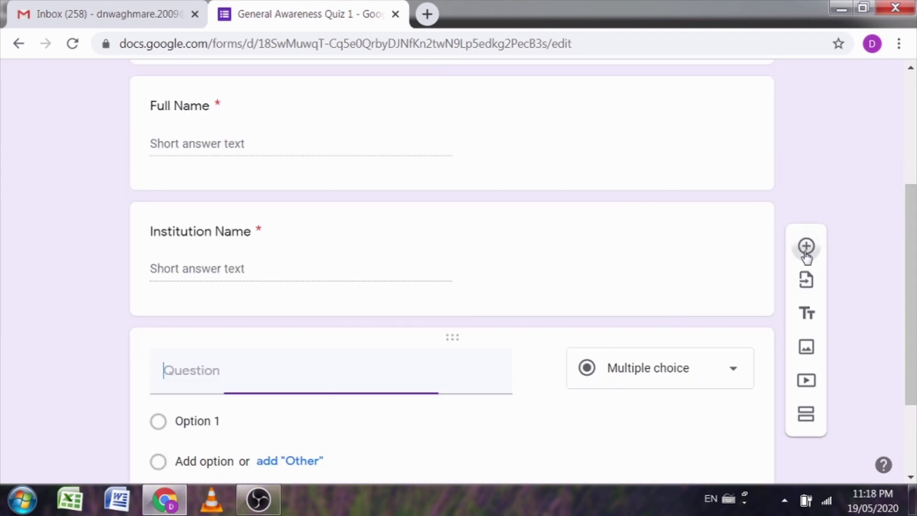
{"action": "type", "text": "What is the full form of 'ICT"}
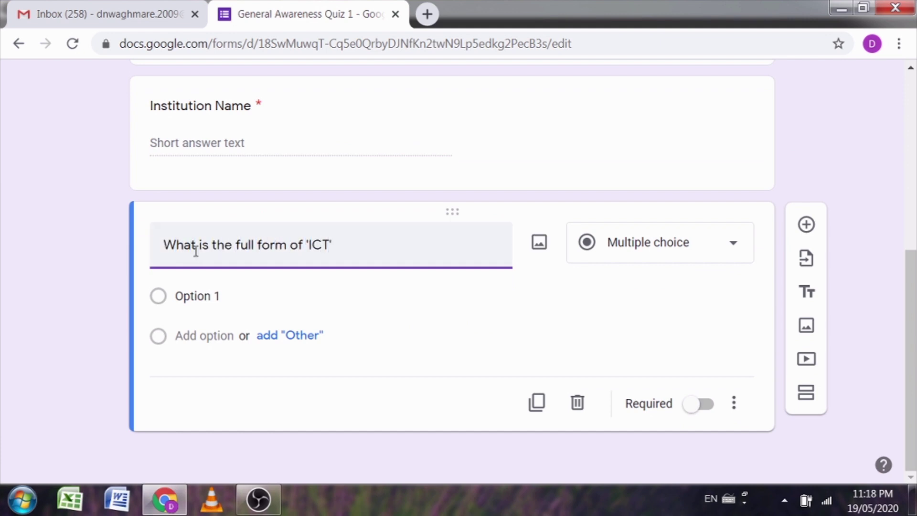
{"action": "left_click", "coordinate": [246, 283]}
{"action": "type", "text": "I"}
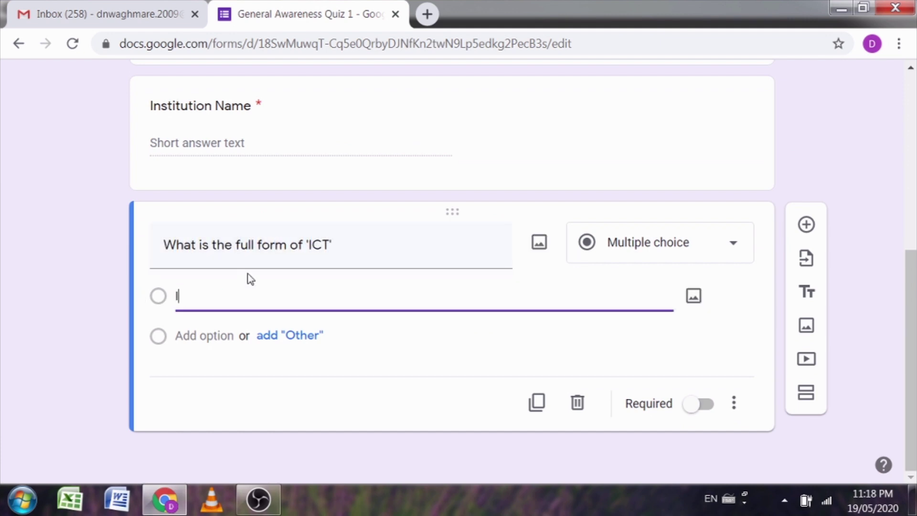
{"action": "type", "text": "nformation and Communi"}
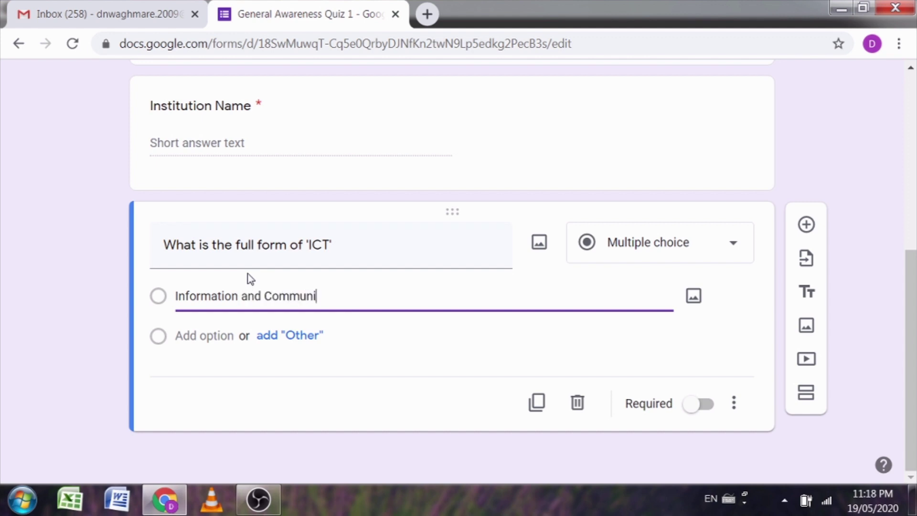
{"action": "type", "text": "cation Technology"}
{"action": "key", "text": "Return"}
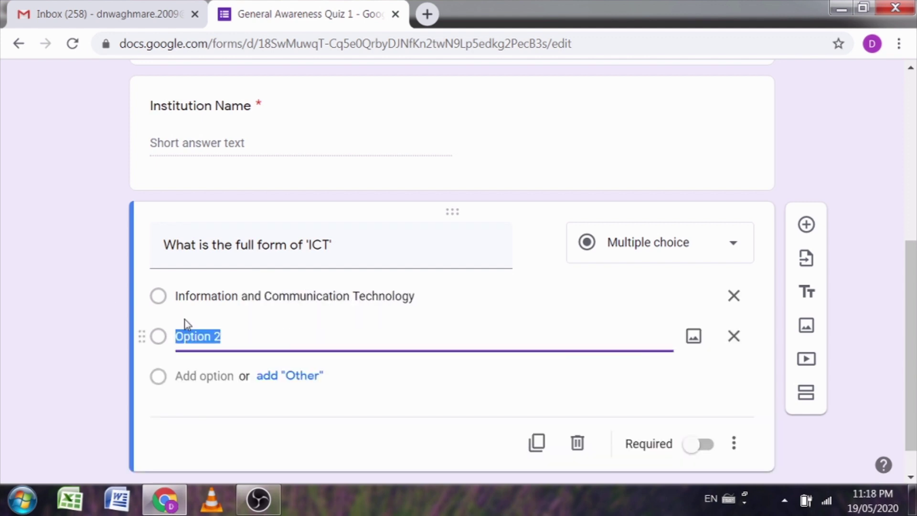
{"action": "type", "text": "Important and Commu"}
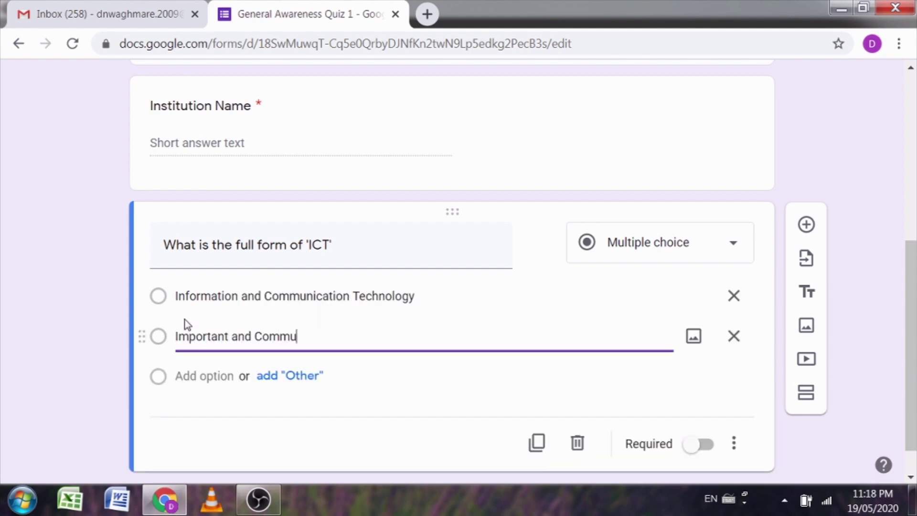
{"action": "type", "text": "nication Technology"}
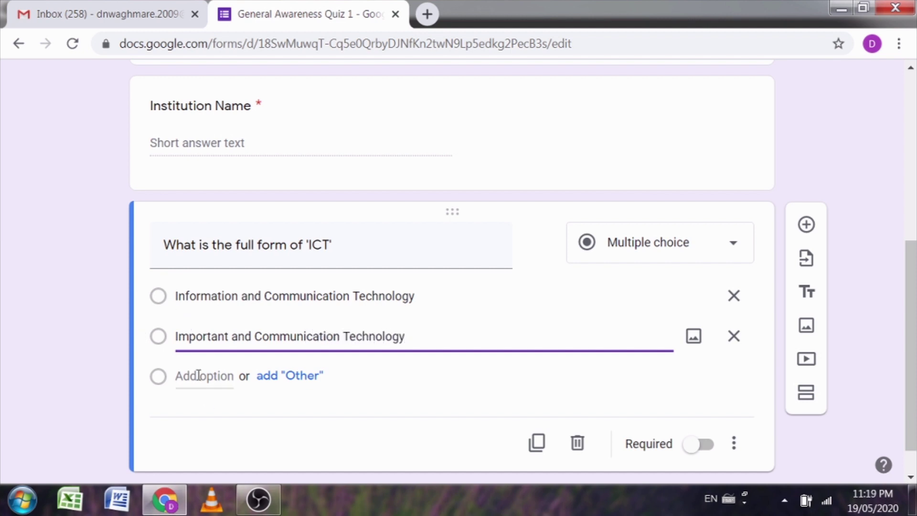
{"action": "left_click", "coordinate": [194, 376]}
{"action": "type", "text": "Information and Common Technology"}
{"action": "left_click", "coordinate": [176, 416]}
{"action": "type", "text": "Information and Communication T"}
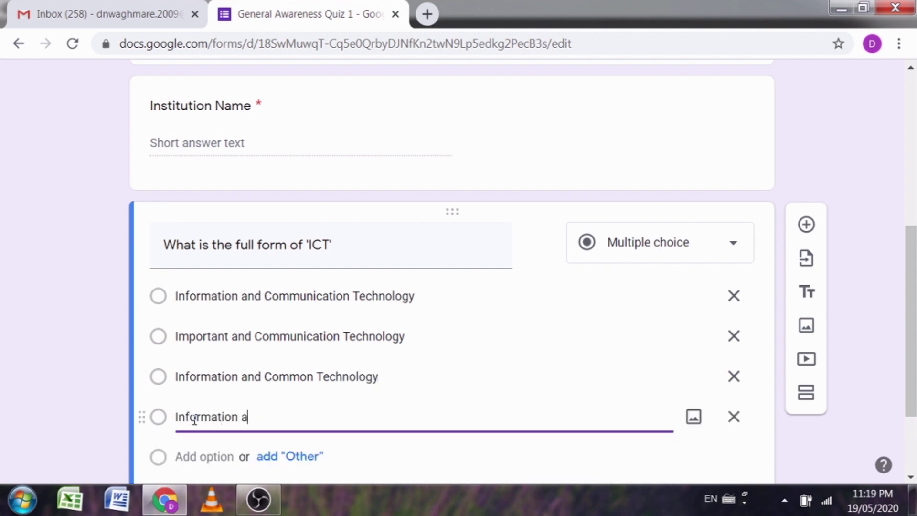
{"action": "type", "text": "ask"}
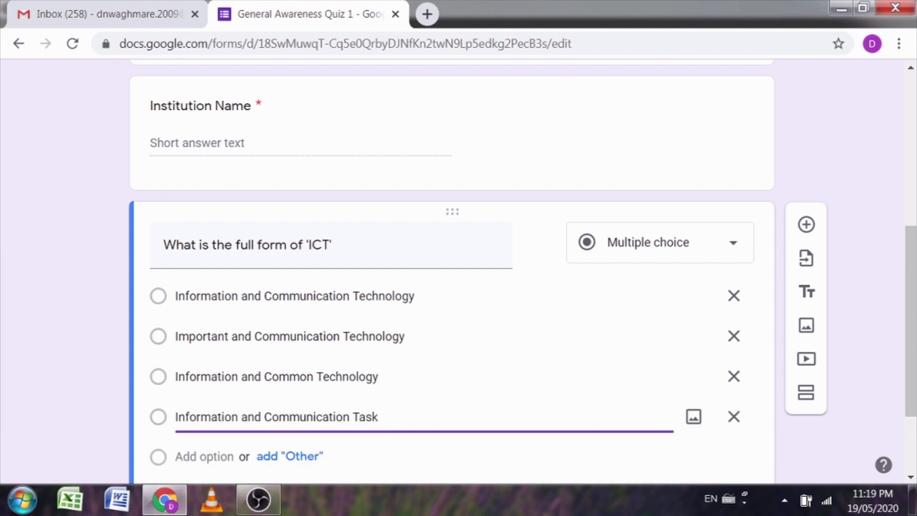
{"action": "scroll", "coordinate": [694, 422], "scroll_direction": "down", "scroll_amount": 3}
{"action": "left_click", "coordinate": [698, 404]}
{"action": "scroll", "coordinate": [103, 330], "scroll_direction": "up", "scroll_amount": 8}
{"action": "scroll", "coordinate": [103, 329], "scroll_direction": "up", "scroll_amount": 2}
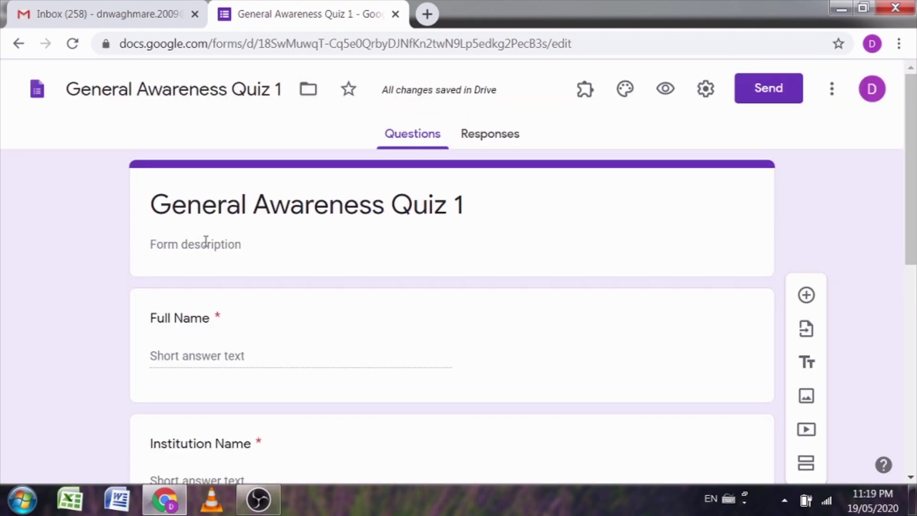
Step: Turn on Make this a quiz in the Quizzes settings and save
{"action": "left_click", "coordinate": [705, 89]}
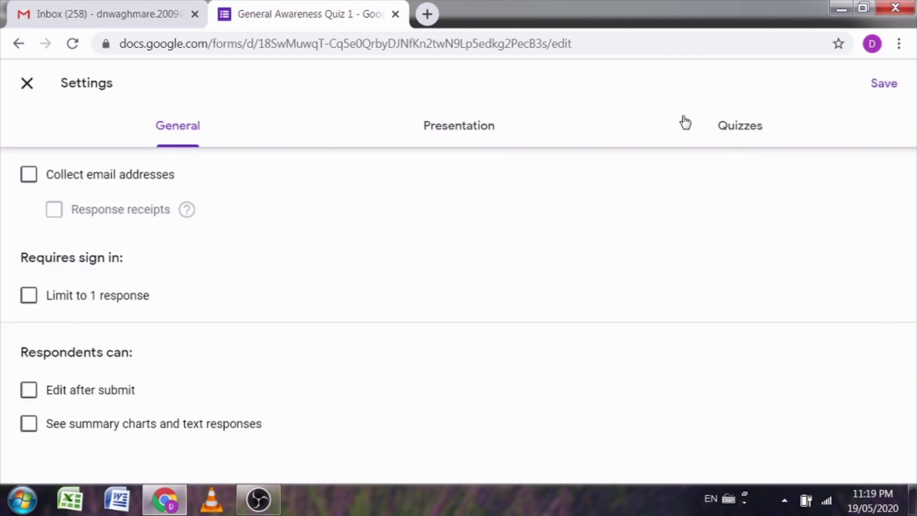
{"action": "left_click", "coordinate": [738, 137]}
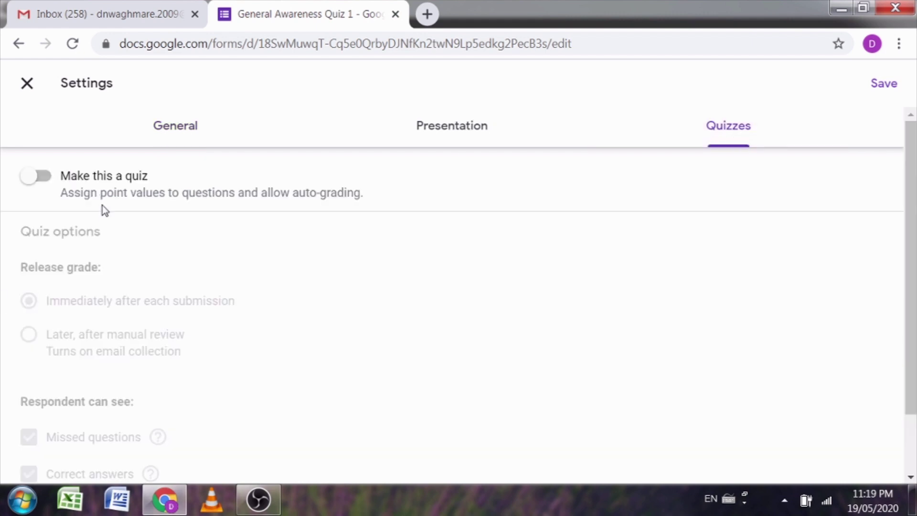
{"action": "left_click", "coordinate": [41, 180]}
{"action": "scroll", "coordinate": [8, 430], "scroll_direction": "down", "scroll_amount": 2}
{"action": "scroll", "coordinate": [845, 165], "scroll_direction": "up", "scroll_amount": 2}
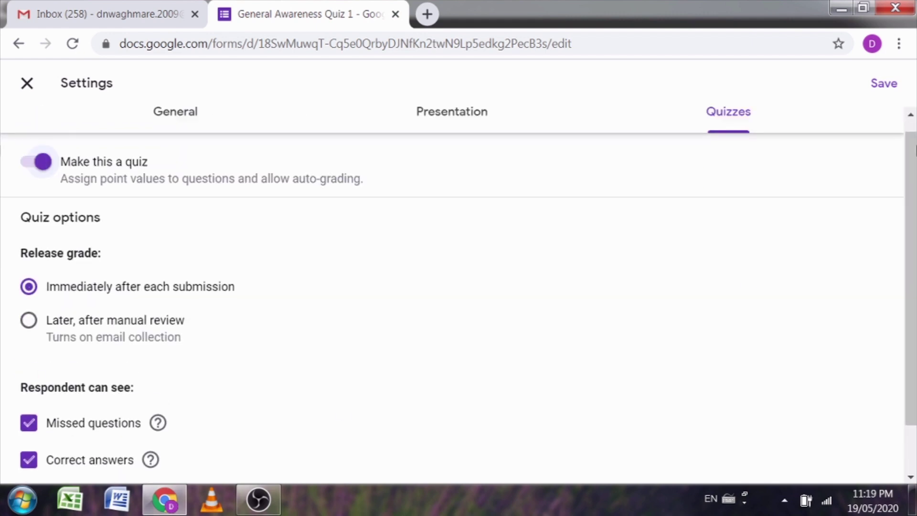
{"action": "left_click", "coordinate": [884, 83]}
Step: Set the ICT answer key to 1 point with 'Information and Communication Technology' correct
{"action": "scroll", "coordinate": [635, 205], "scroll_direction": "down", "scroll_amount": 8}
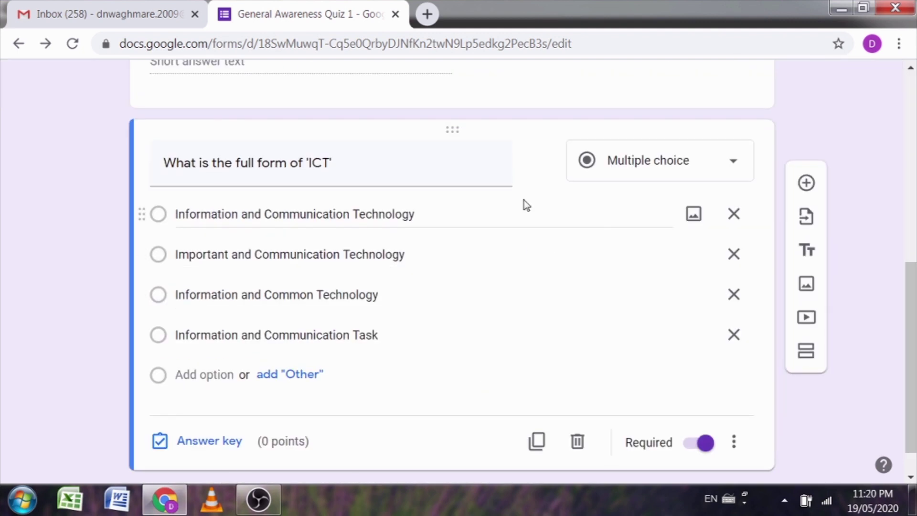
{"action": "left_click", "coordinate": [209, 445]}
{"action": "left_click", "coordinate": [706, 209]}
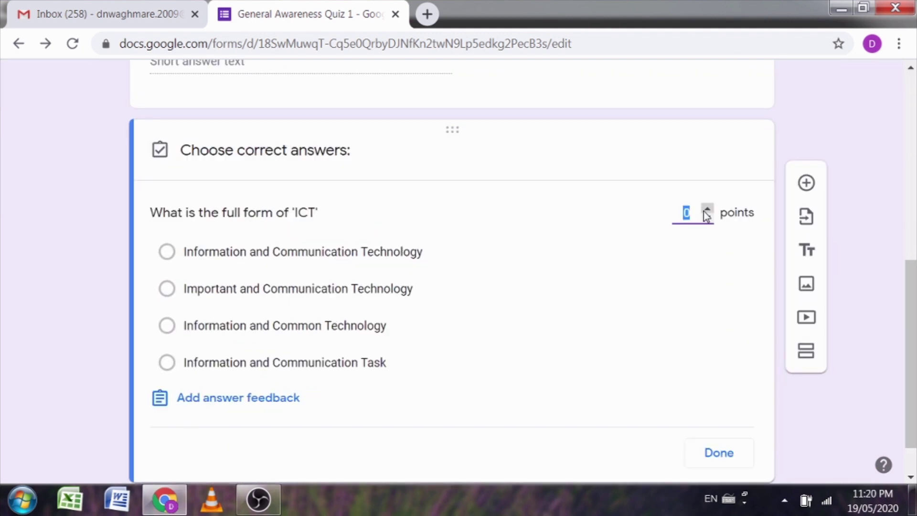
{"action": "left_click", "coordinate": [167, 251]}
{"action": "scroll", "coordinate": [451, 342], "scroll_direction": "down", "scroll_amount": 1}
{"action": "left_click", "coordinate": [719, 401]}
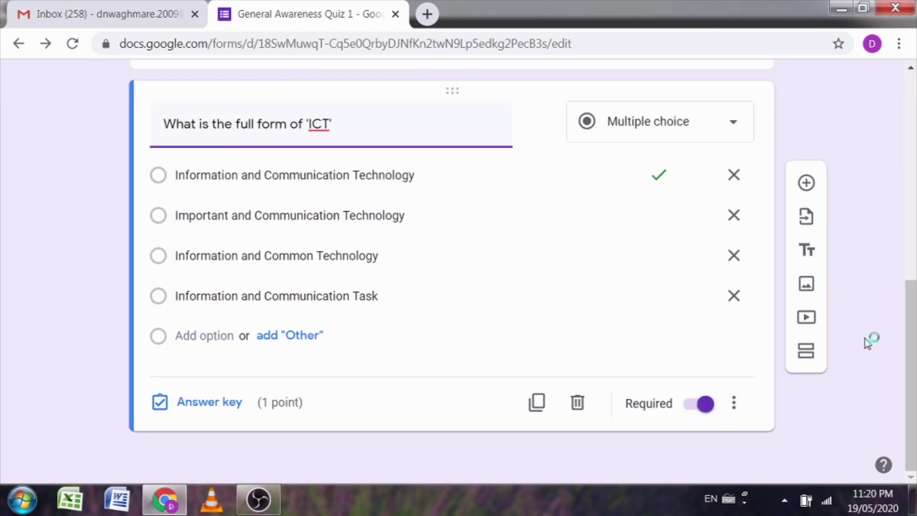
{"action": "scroll", "coordinate": [887, 313], "scroll_direction": "up", "scroll_amount": 10}
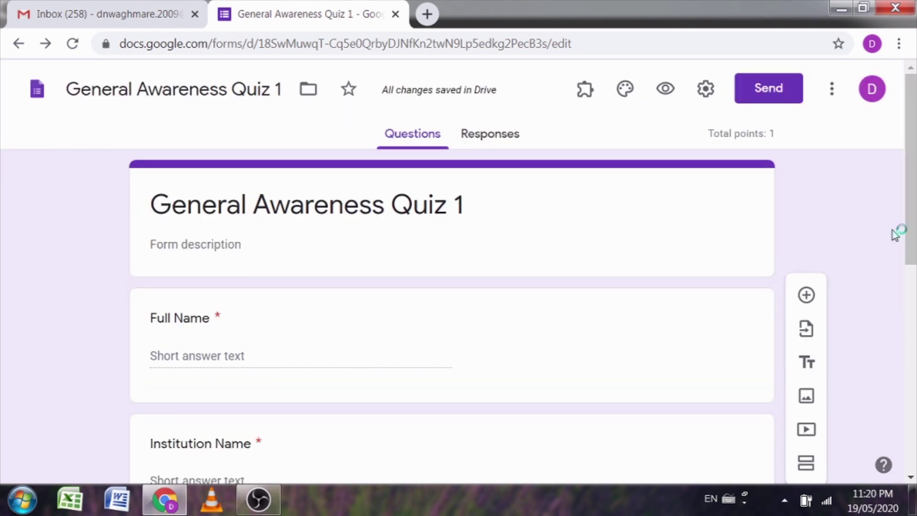
Step: Preview the quiz as a respondent, then return to the editor's More options list
{"action": "left_click", "coordinate": [671, 94]}
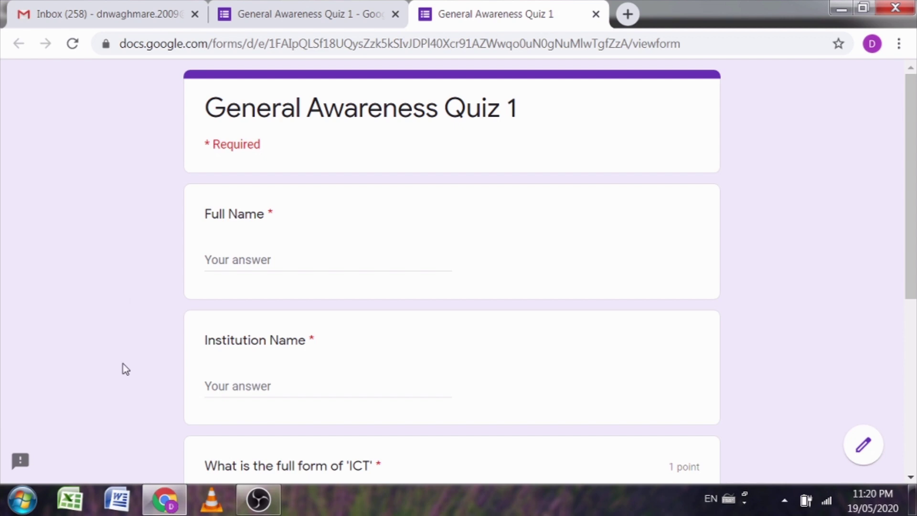
{"action": "scroll", "coordinate": [199, 244], "scroll_direction": "down", "scroll_amount": 2}
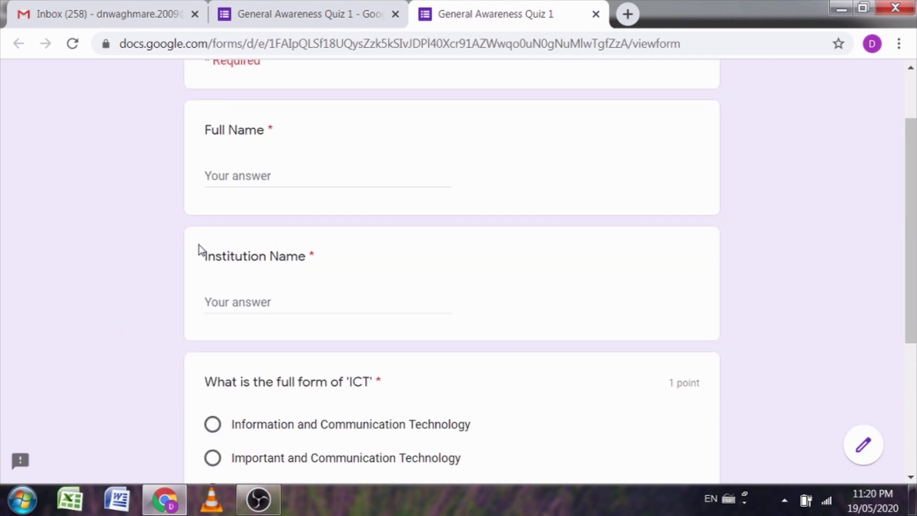
{"action": "scroll", "coordinate": [407, 276], "scroll_direction": "down", "scroll_amount": 4}
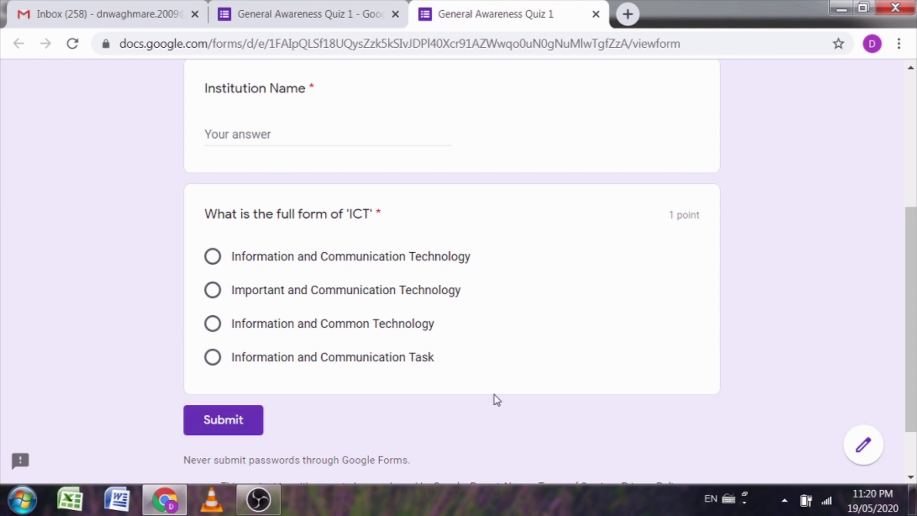
{"action": "scroll", "coordinate": [718, 373], "scroll_direction": "up", "scroll_amount": 6}
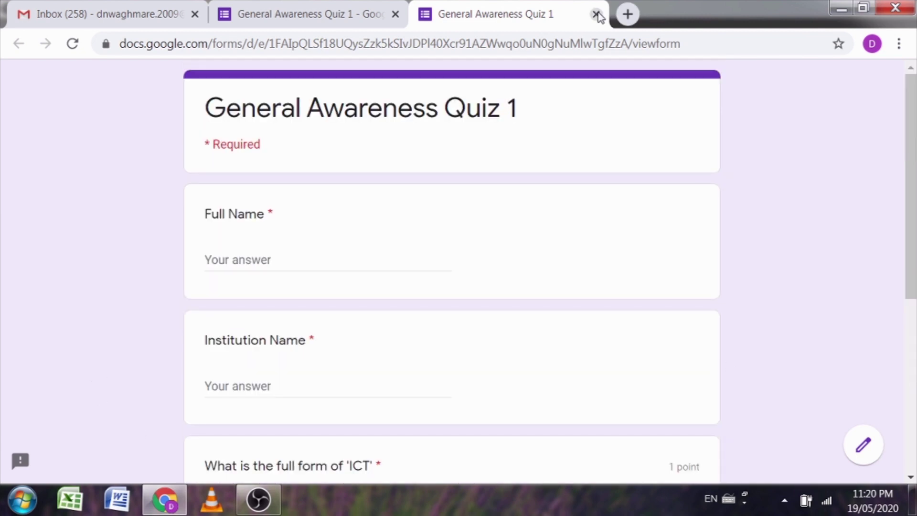
{"action": "left_click", "coordinate": [595, 14]}
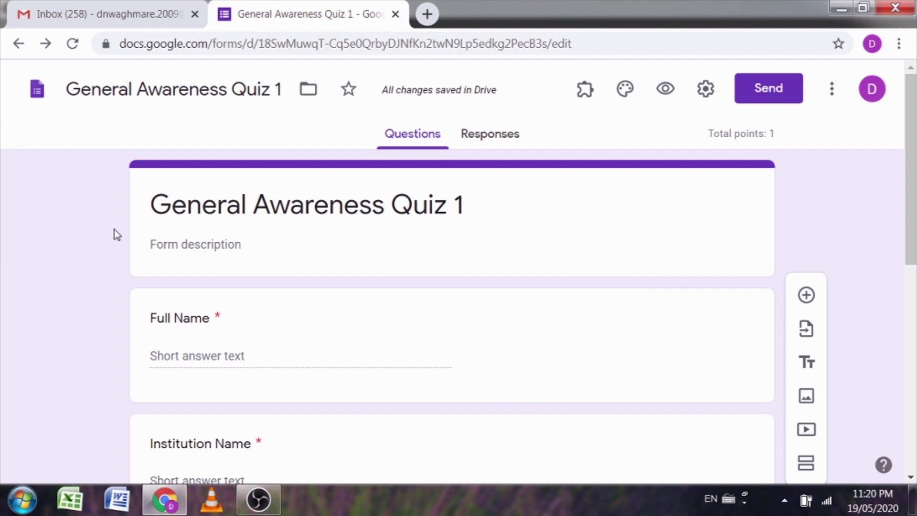
{"action": "left_click", "coordinate": [832, 95]}
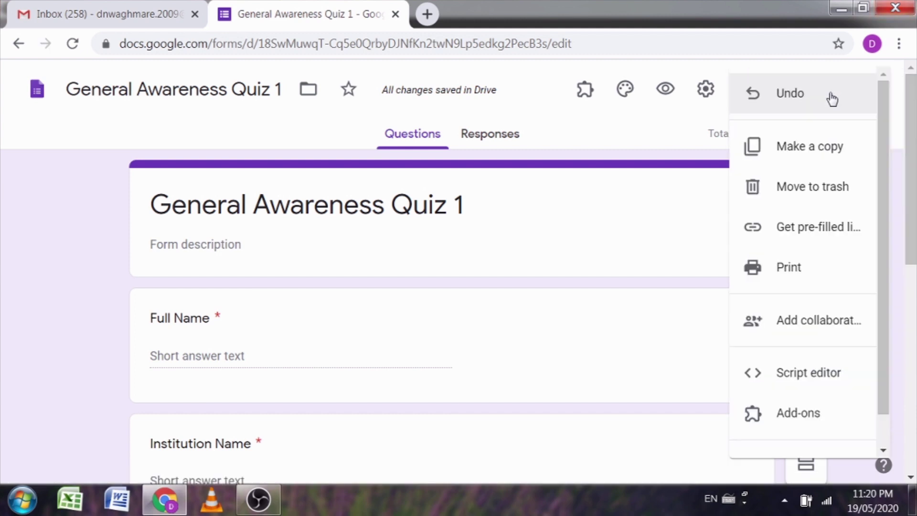
{"action": "scroll", "coordinate": [823, 142], "scroll_direction": "down", "scroll_amount": 1}
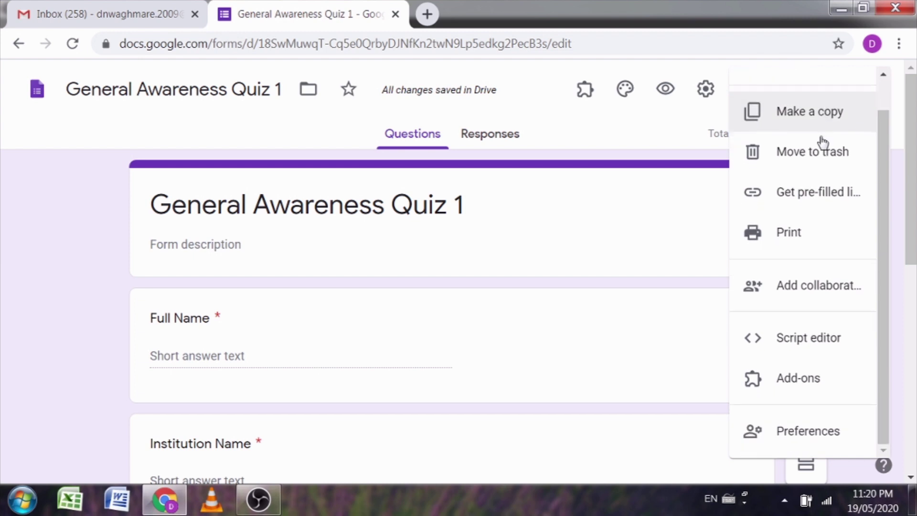
Step: Open Add-ons from the More menu to browse the G Suite Marketplace
{"action": "left_click", "coordinate": [805, 384]}
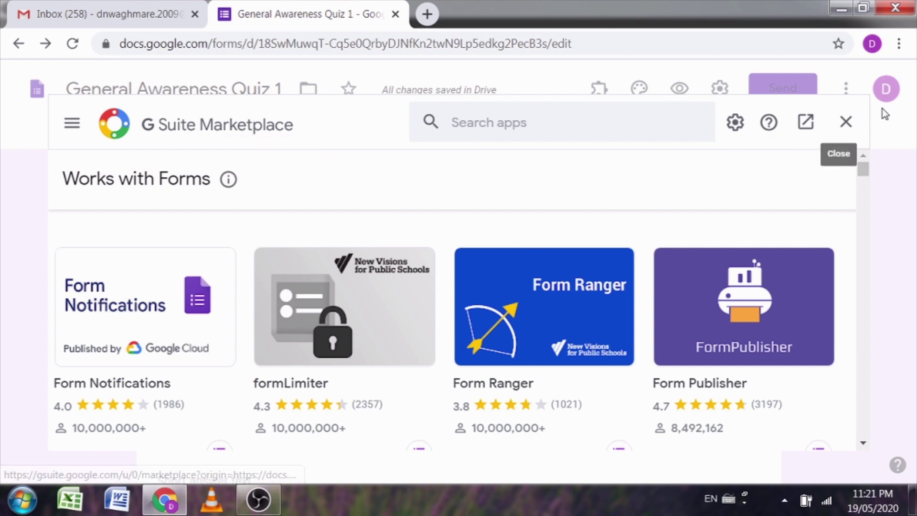
Step: Find Certify'em in the Marketplace, confirm it is installed, and close the Marketplace
{"action": "left_click", "coordinate": [461, 123]}
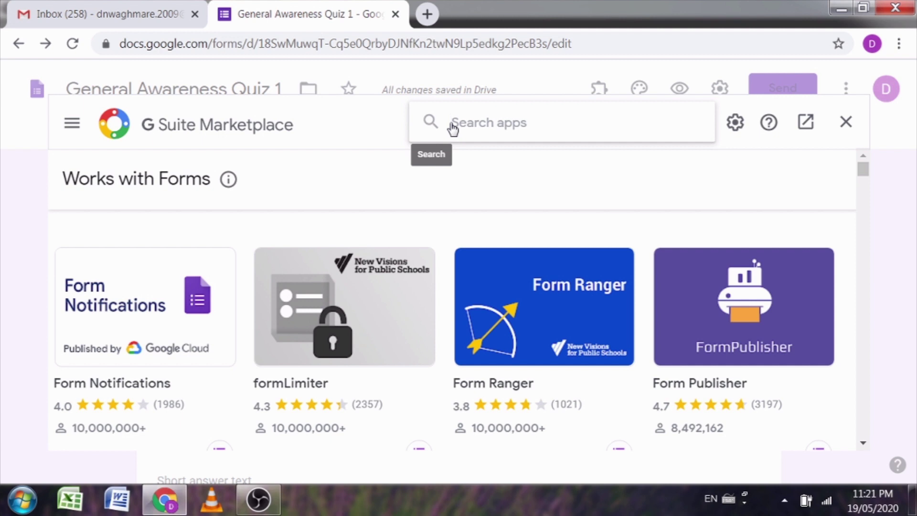
{"action": "type", "text": "der"}
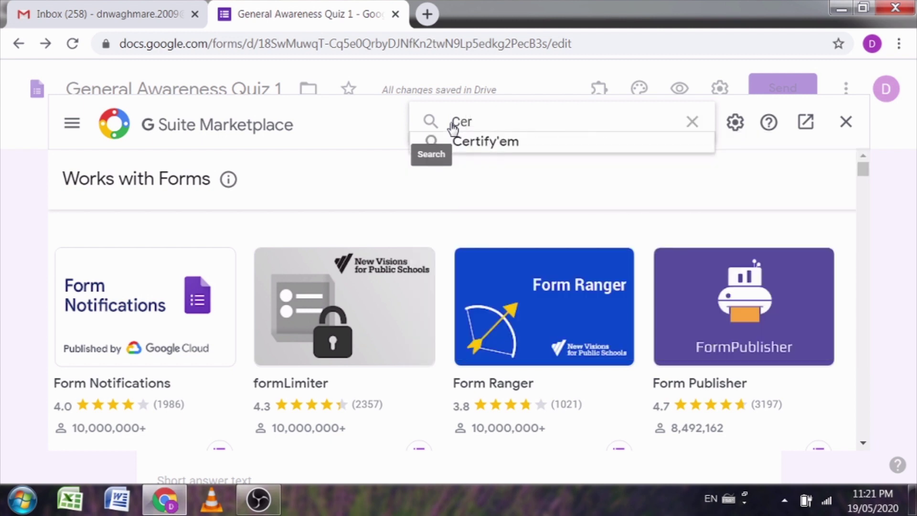
{"action": "left_click", "coordinate": [491, 143]}
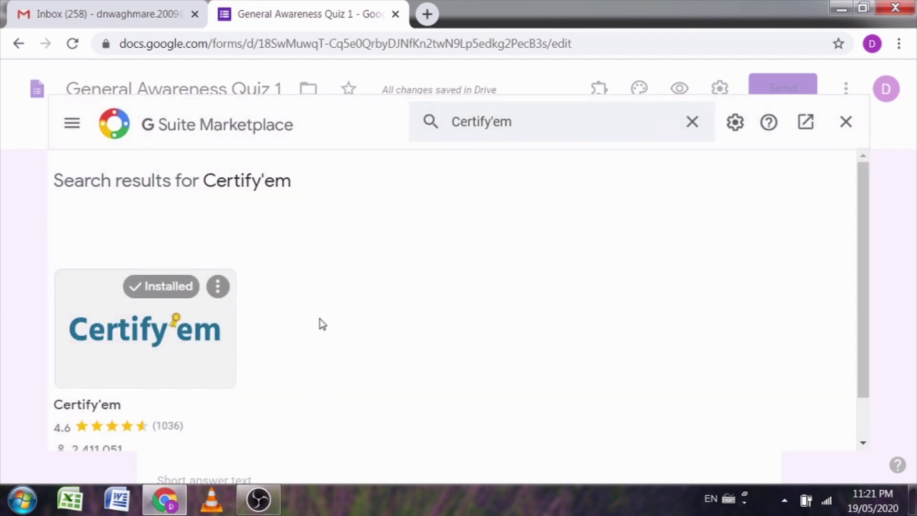
{"action": "scroll", "coordinate": [309, 295], "scroll_direction": "down", "scroll_amount": 1}
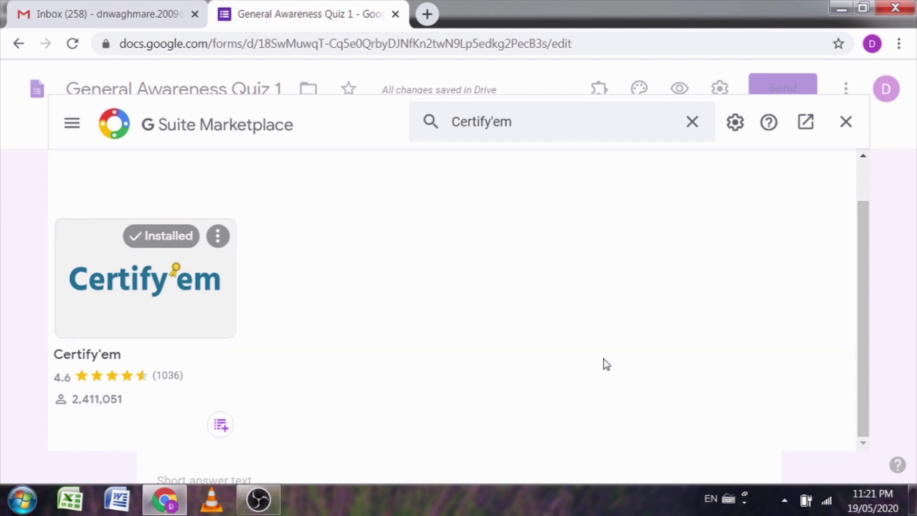
{"action": "left_click", "coordinate": [133, 304]}
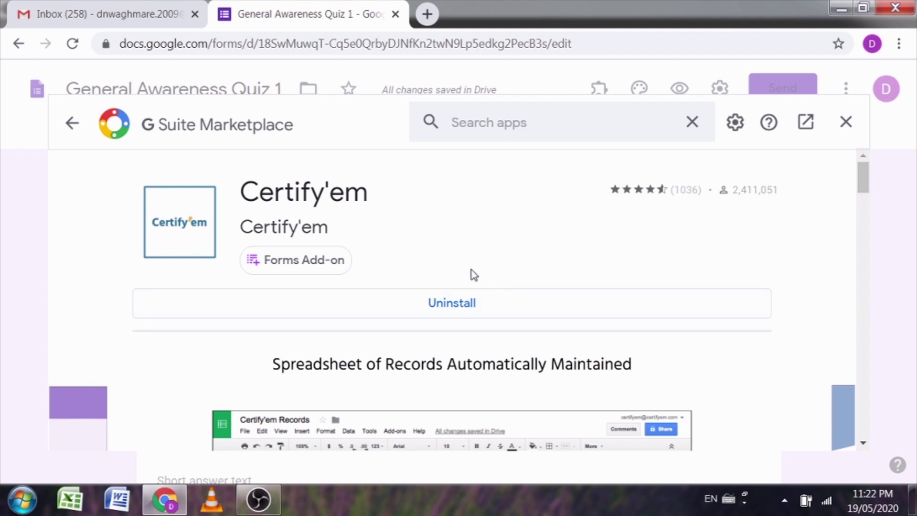
{"action": "left_click", "coordinate": [691, 123]}
{"action": "left_click", "coordinate": [846, 124]}
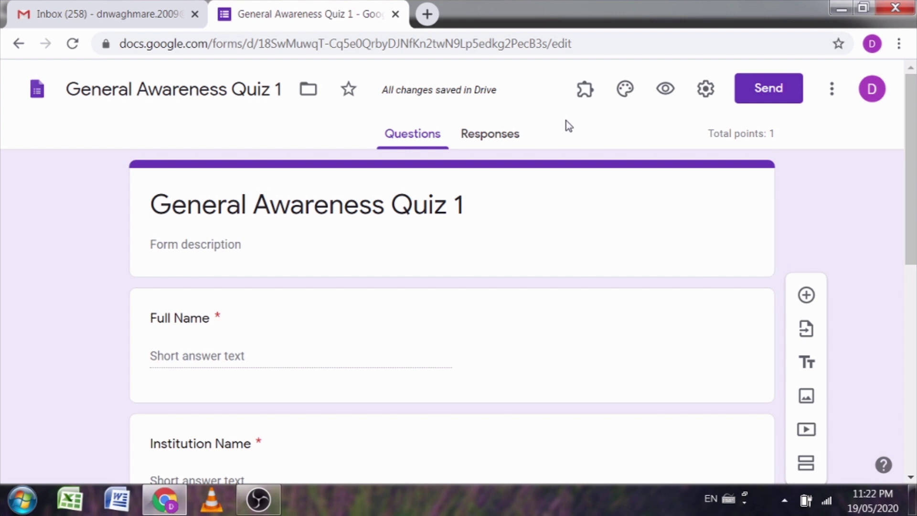
Step: Enable Certify'em in this quiz from the Add-ons menu and start its setup
{"action": "left_click", "coordinate": [588, 93]}
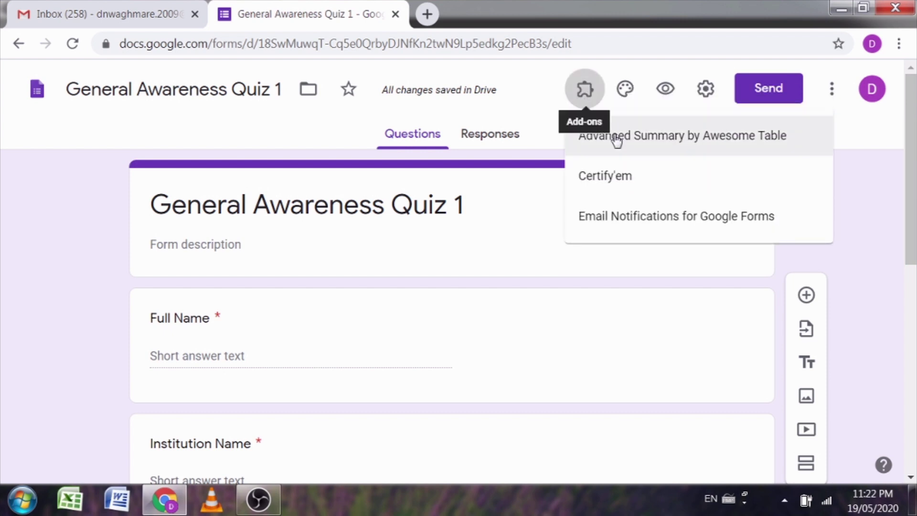
{"action": "left_click", "coordinate": [612, 184]}
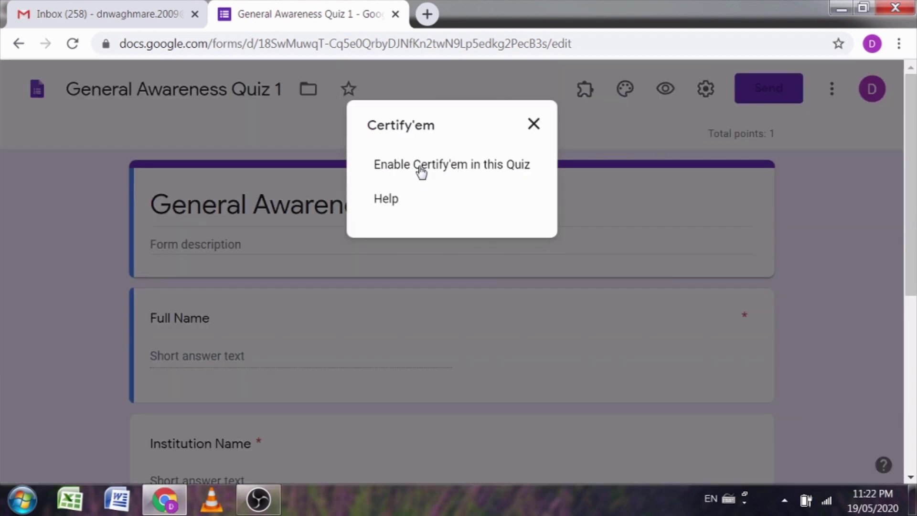
{"action": "left_click", "coordinate": [420, 168]}
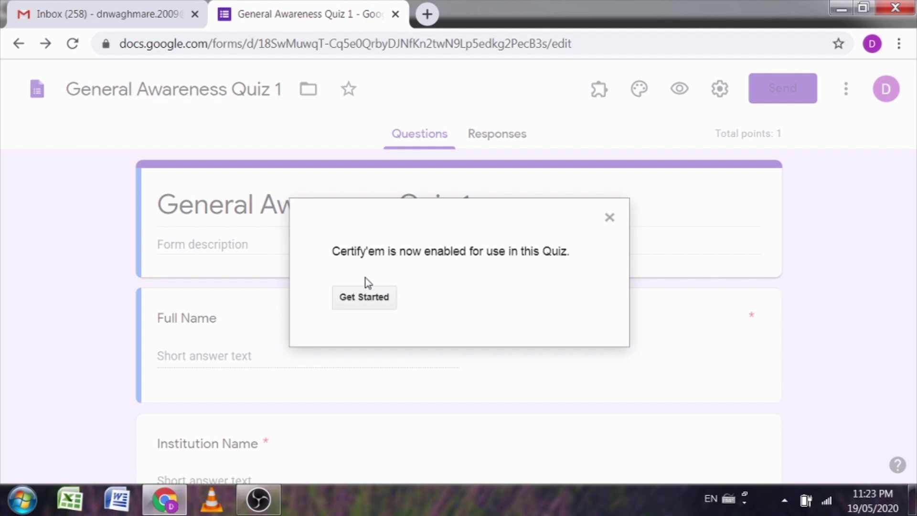
{"action": "left_click", "coordinate": [352, 304]}
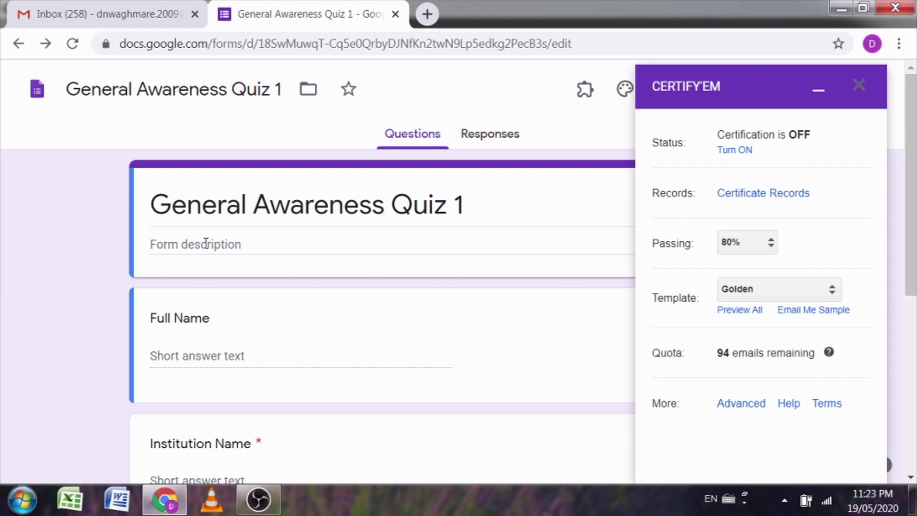
Step: Turn on Certify'em certification with a 50% passing score, then view all certificate templates
{"action": "left_click", "coordinate": [735, 151]}
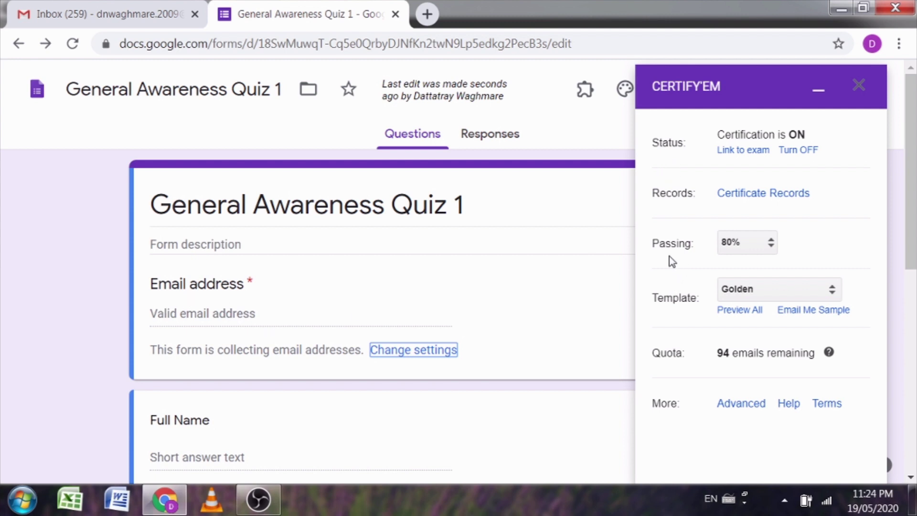
{"action": "left_click", "coordinate": [771, 244]}
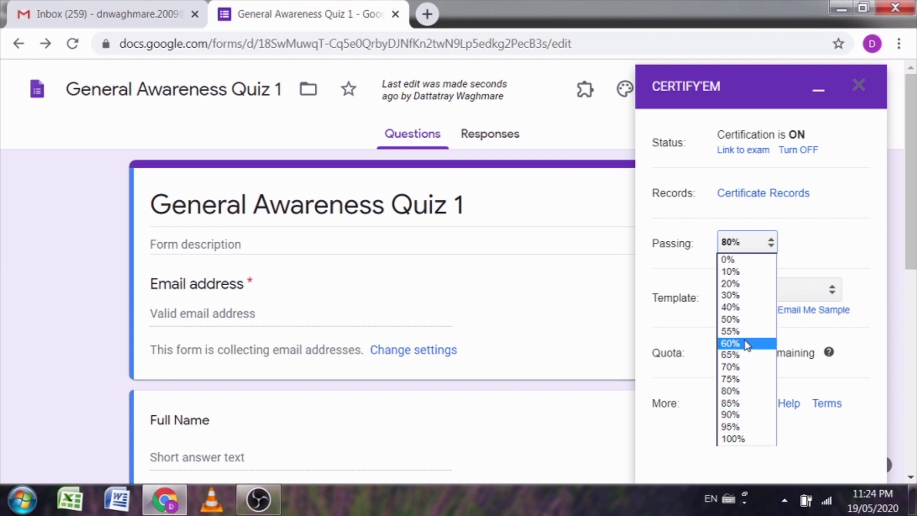
{"action": "left_click", "coordinate": [731, 319]}
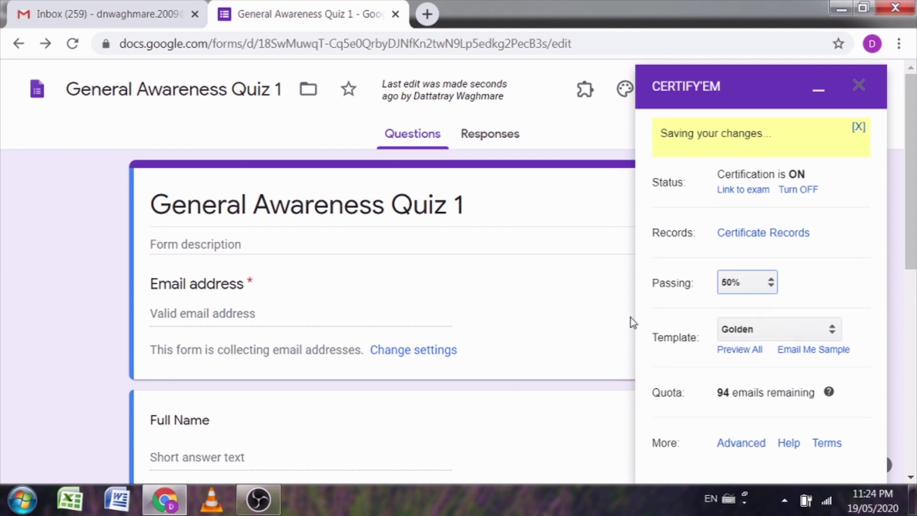
{"action": "scroll", "coordinate": [663, 300], "scroll_direction": "down", "scroll_amount": 3}
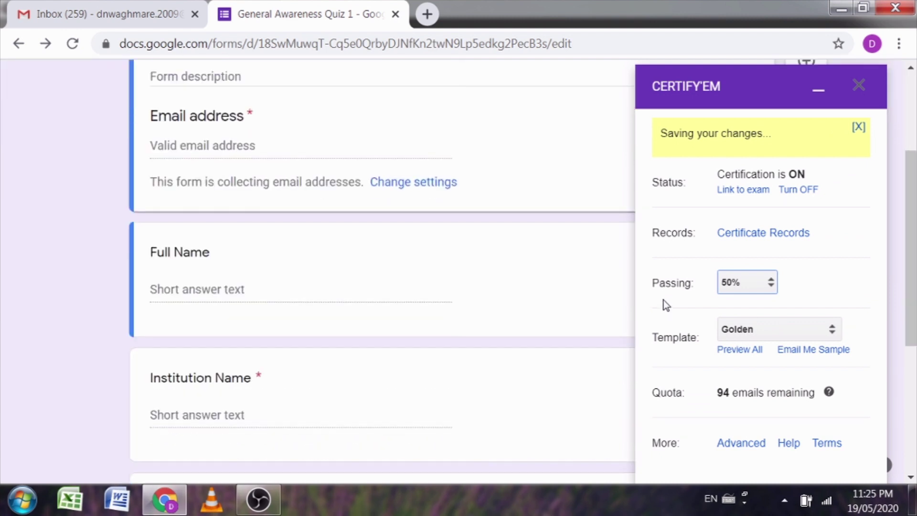
{"action": "scroll", "coordinate": [655, 340], "scroll_direction": "up", "scroll_amount": 3}
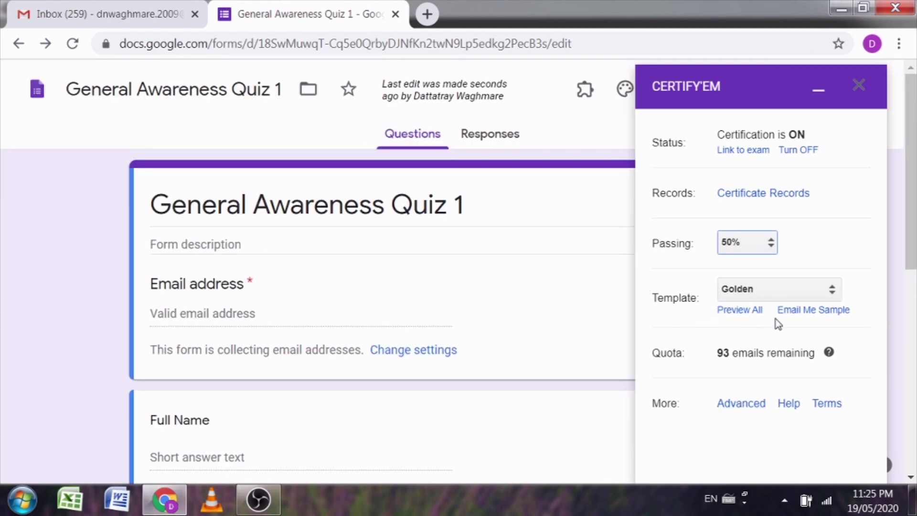
{"action": "left_click", "coordinate": [732, 312]}
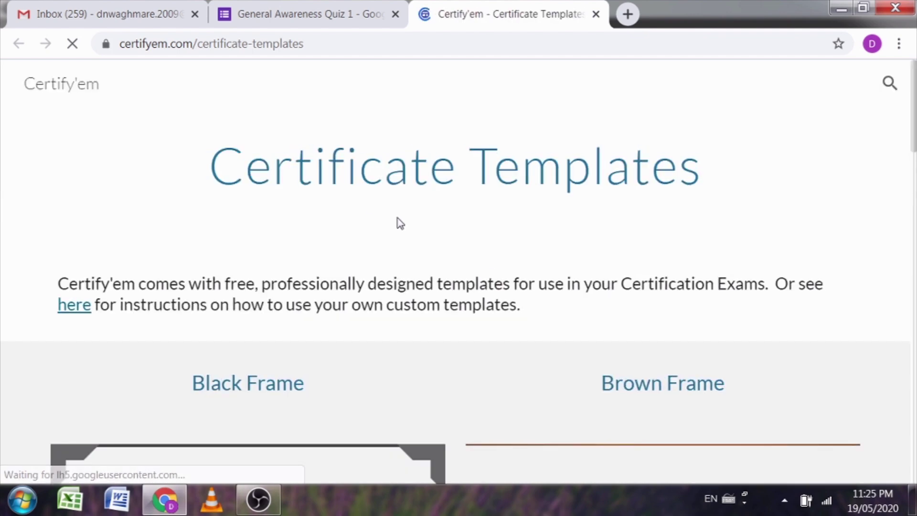
Step: Compare the sample designs on the Certify'em Certificate Templates page, then close that page
{"action": "scroll", "coordinate": [400, 224], "scroll_direction": "down", "scroll_amount": 20}
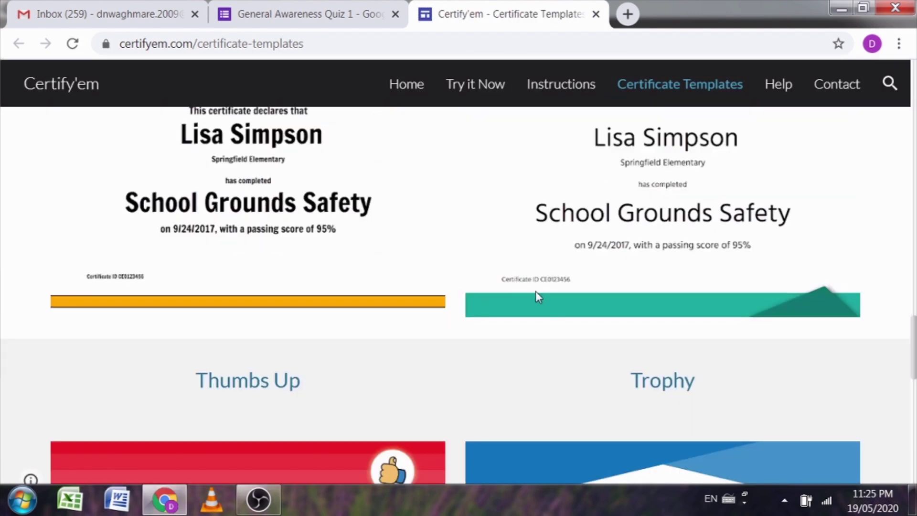
{"action": "scroll", "coordinate": [533, 292], "scroll_direction": "down", "scroll_amount": 10}
{"action": "scroll", "coordinate": [529, 285], "scroll_direction": "up", "scroll_amount": 8}
{"action": "scroll", "coordinate": [512, 285], "scroll_direction": "down", "scroll_amount": 4}
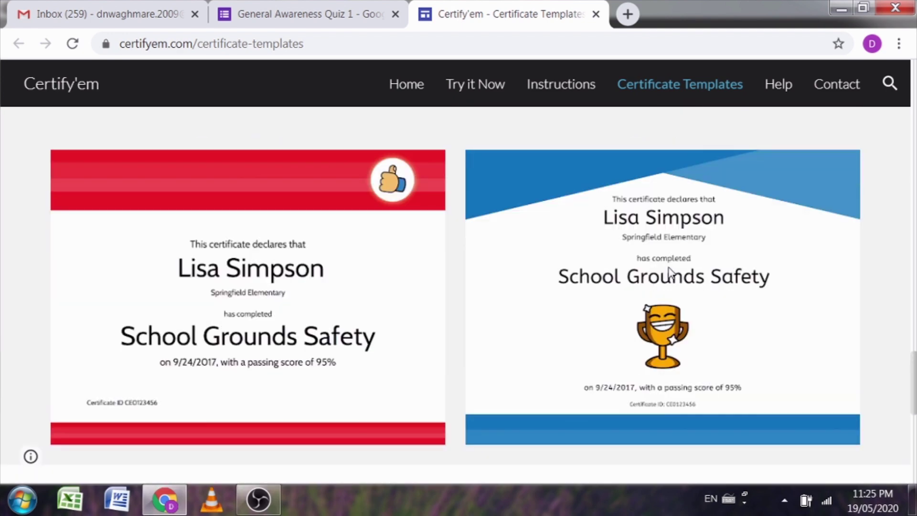
{"action": "scroll", "coordinate": [670, 273], "scroll_direction": "down", "scroll_amount": 1}
{"action": "scroll", "coordinate": [495, 264], "scroll_direction": "up", "scroll_amount": 2}
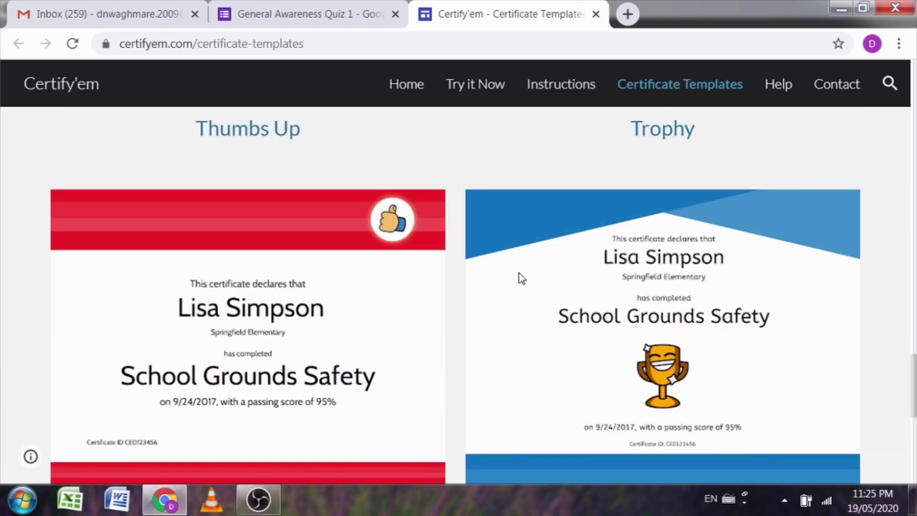
{"action": "scroll", "coordinate": [521, 260], "scroll_direction": "up", "scroll_amount": 5}
{"action": "scroll", "coordinate": [522, 260], "scroll_direction": "down", "scroll_amount": 4}
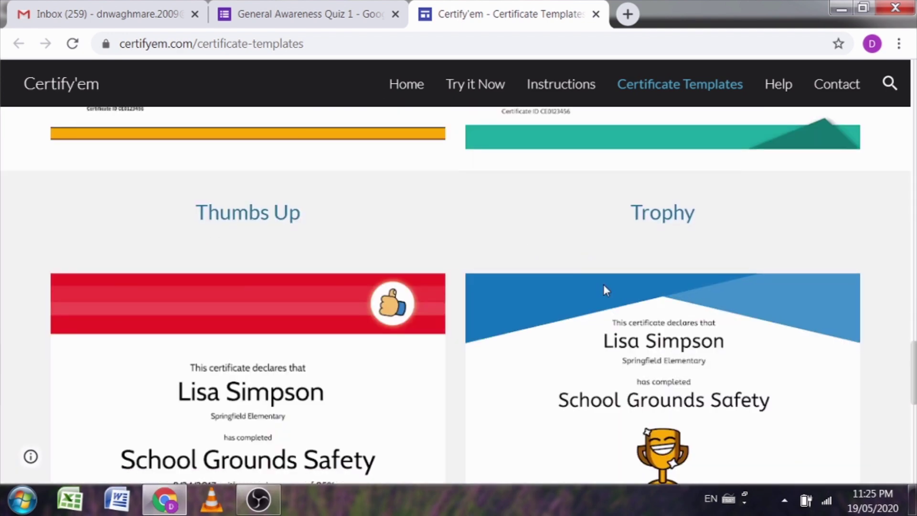
{"action": "scroll", "coordinate": [610, 308], "scroll_direction": "down", "scroll_amount": 4}
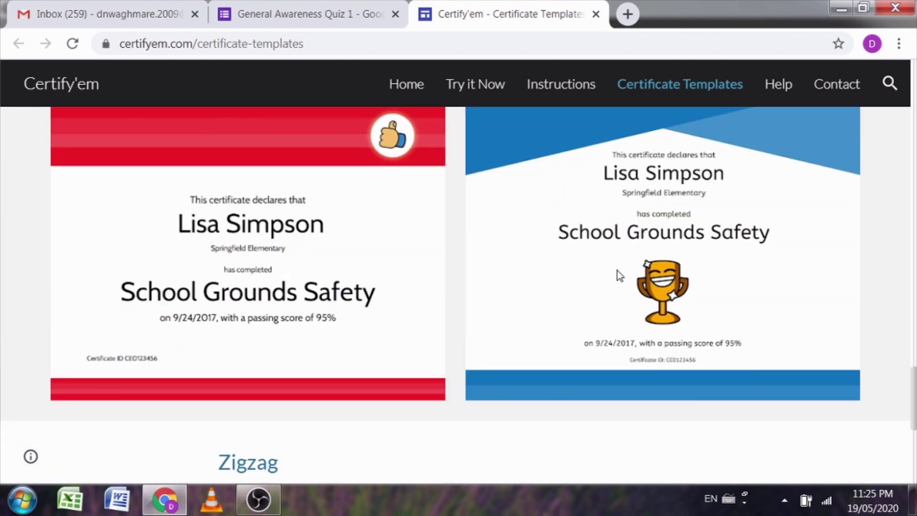
{"action": "scroll", "coordinate": [626, 267], "scroll_direction": "up", "scroll_amount": 2}
{"action": "scroll", "coordinate": [671, 261], "scroll_direction": "up", "scroll_amount": 10}
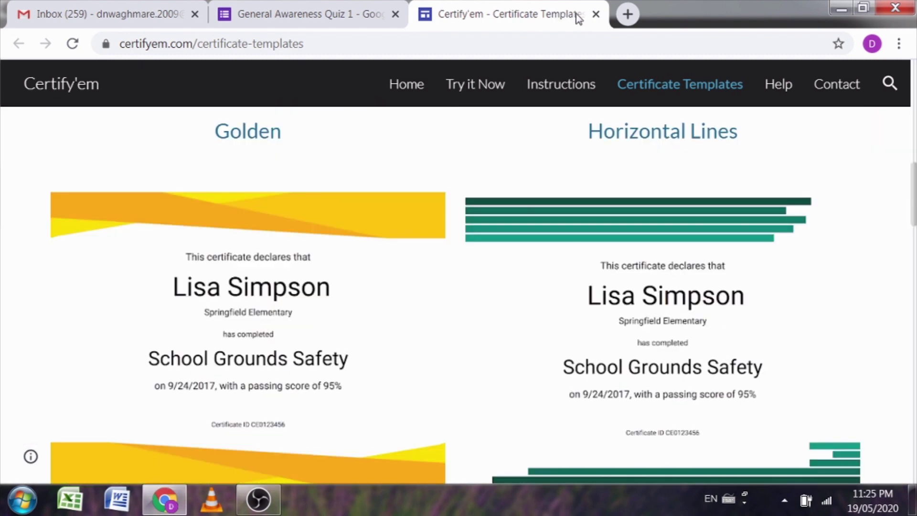
{"action": "left_click", "coordinate": [595, 14]}
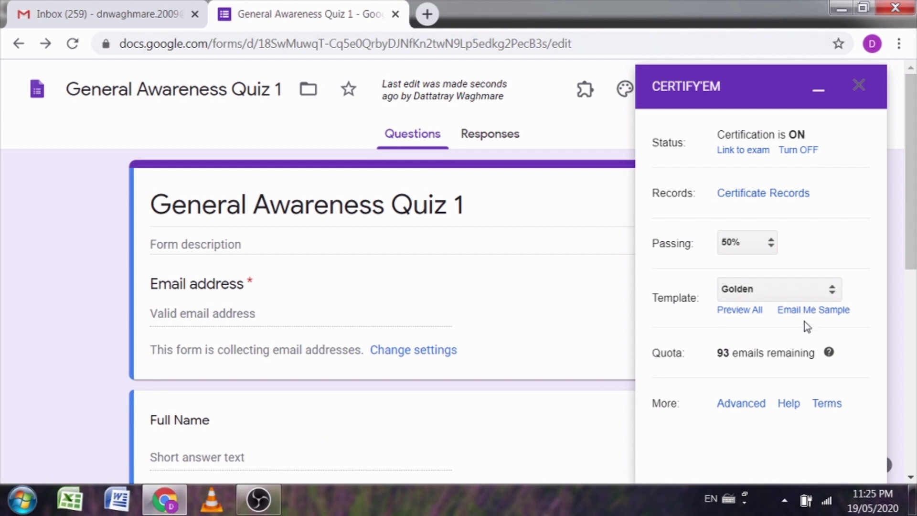
Step: Switch the quiz's Certify'em certificate template from Golden to Trophy
{"action": "left_click", "coordinate": [833, 295]}
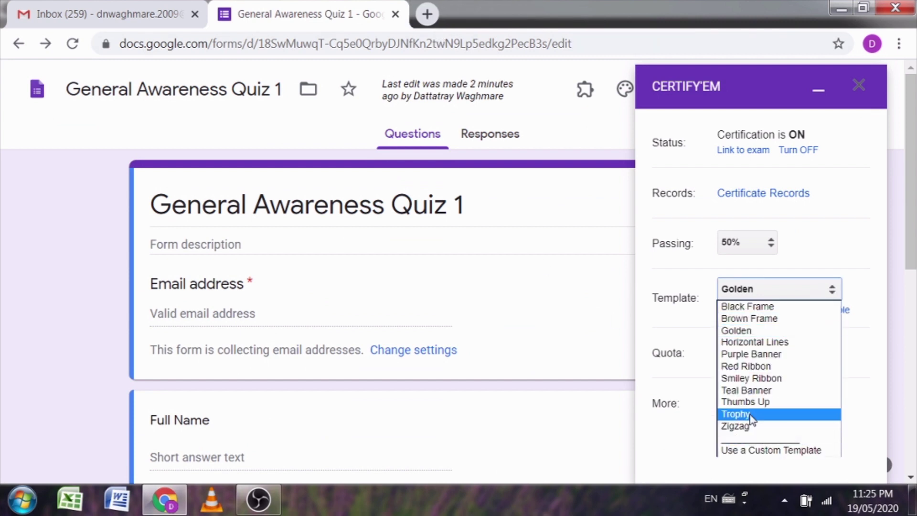
{"action": "left_click", "coordinate": [762, 416]}
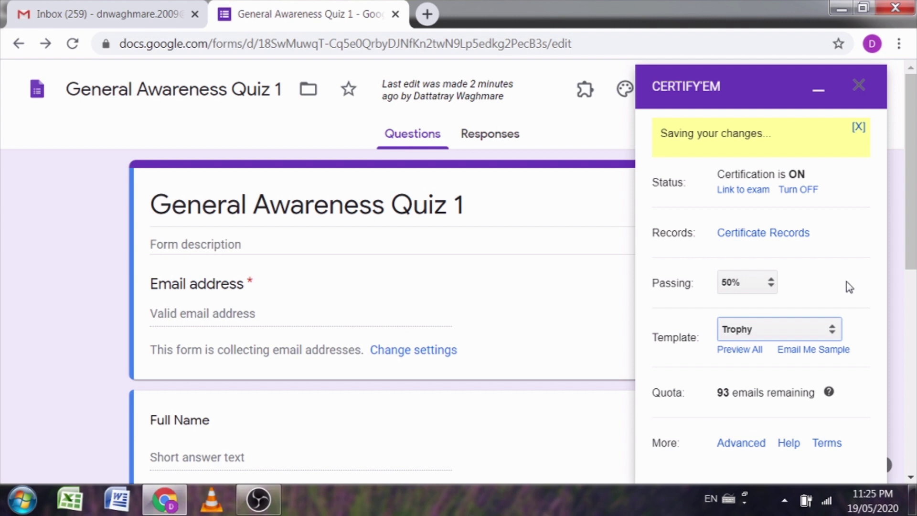
{"action": "left_click", "coordinate": [96, 2]}
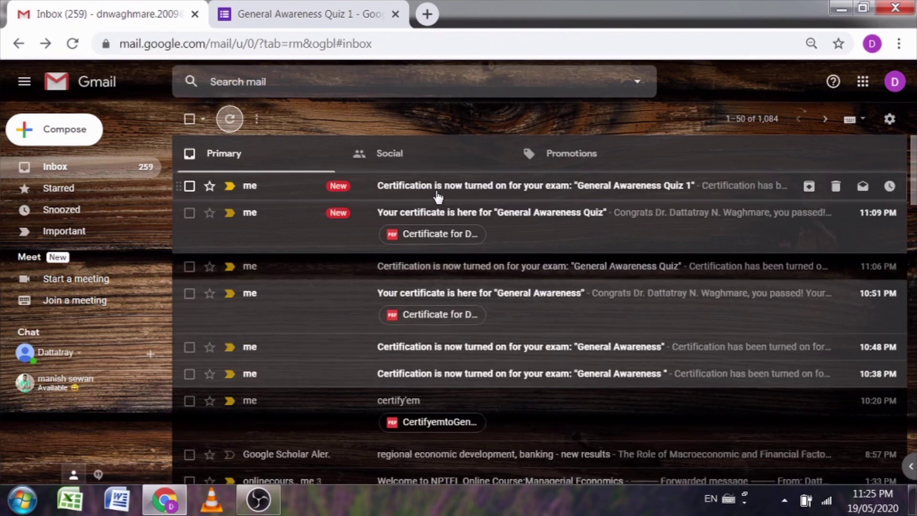
Step: Read the 'Certification is now turned on' email, then preview General Awareness Quiz 1 as a respondent
{"action": "left_click", "coordinate": [529, 195]}
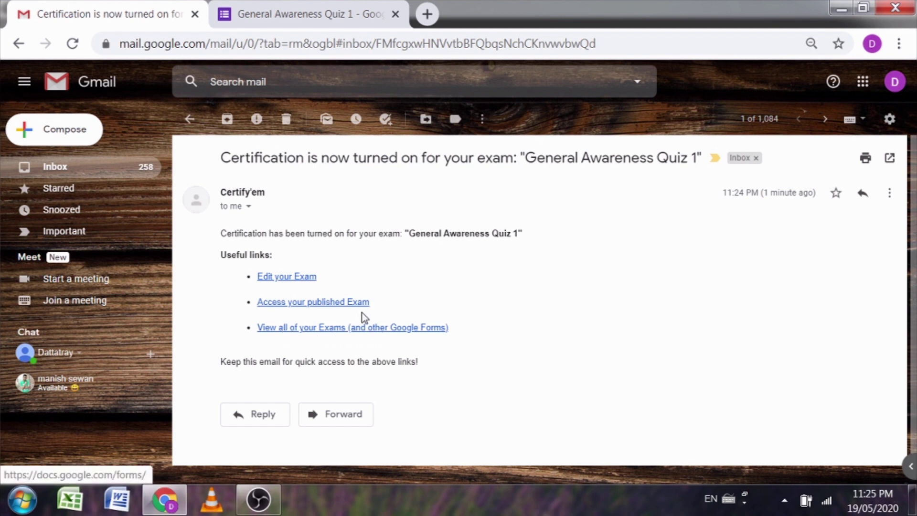
{"action": "left_click", "coordinate": [270, 8]}
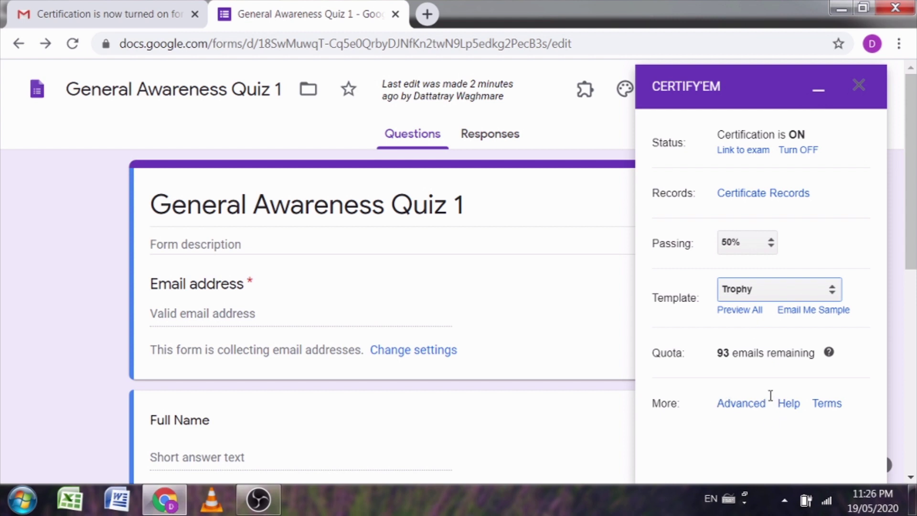
{"action": "left_click", "coordinate": [818, 90]}
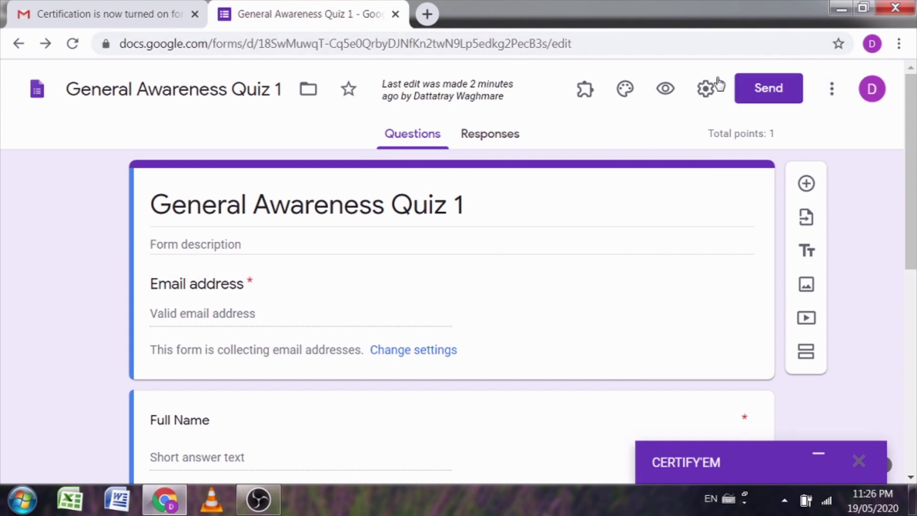
{"action": "left_click", "coordinate": [664, 89]}
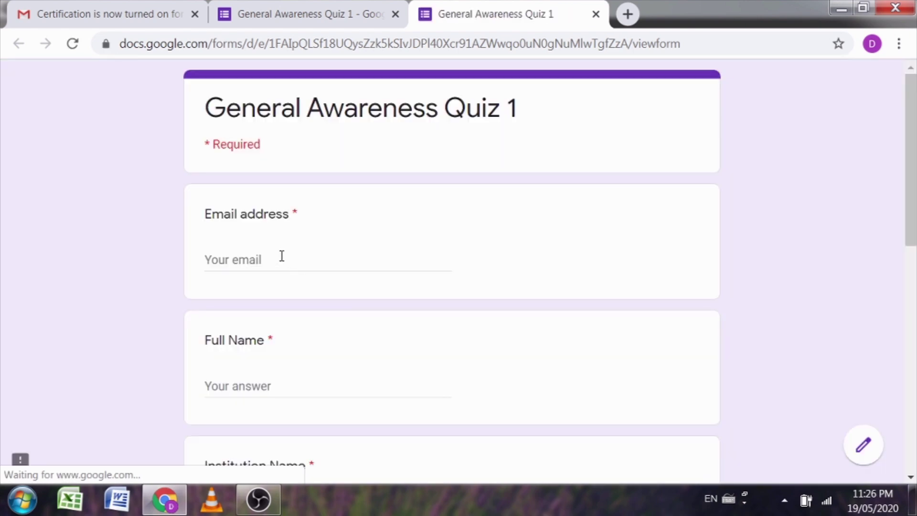
Step: Fill in the respondent's e-mail address, full name and institution name in the quiz preview
{"action": "left_click", "coordinate": [282, 256]}
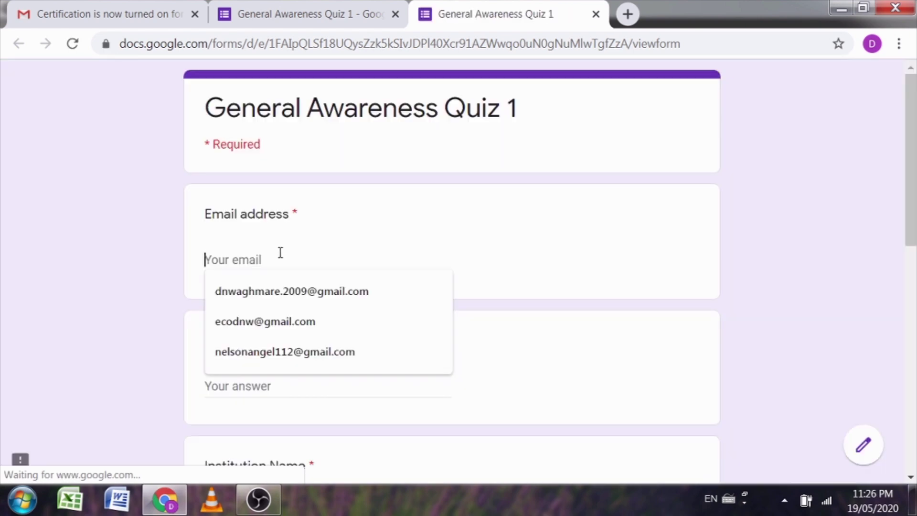
{"action": "left_click", "coordinate": [253, 293]}
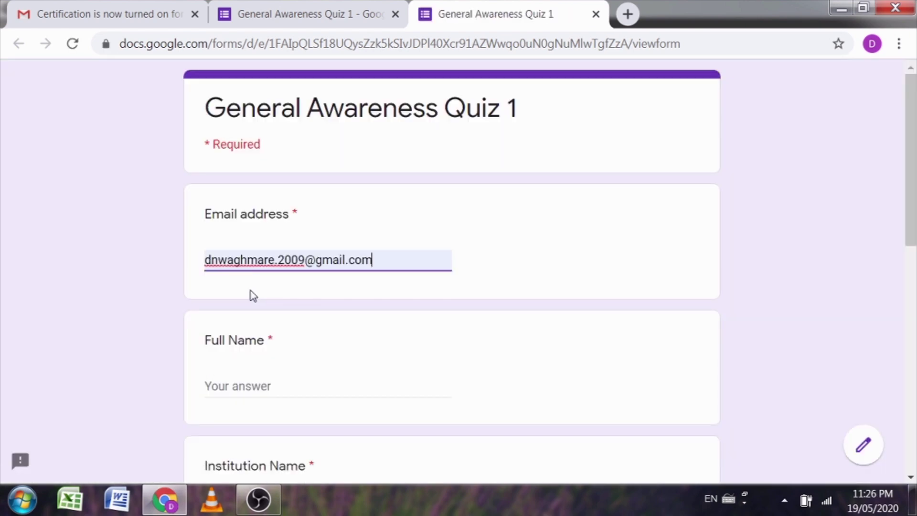
{"action": "left_click", "coordinate": [232, 385]}
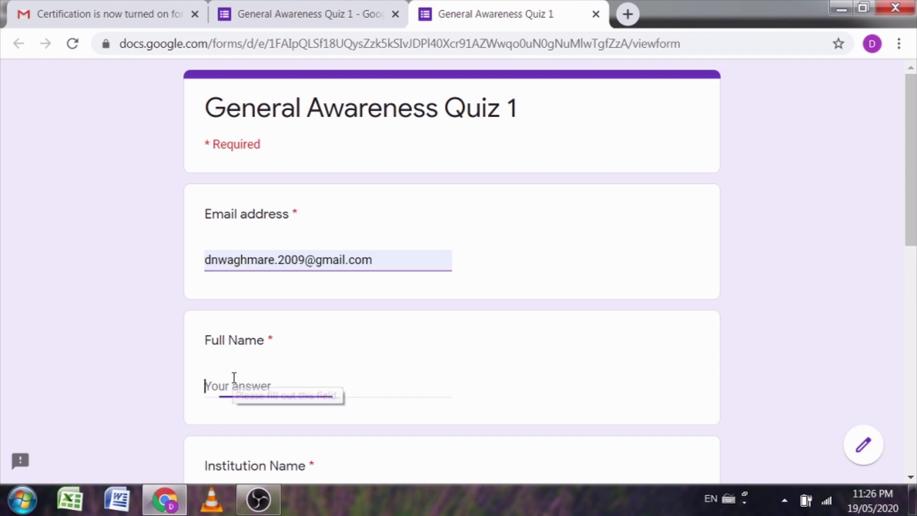
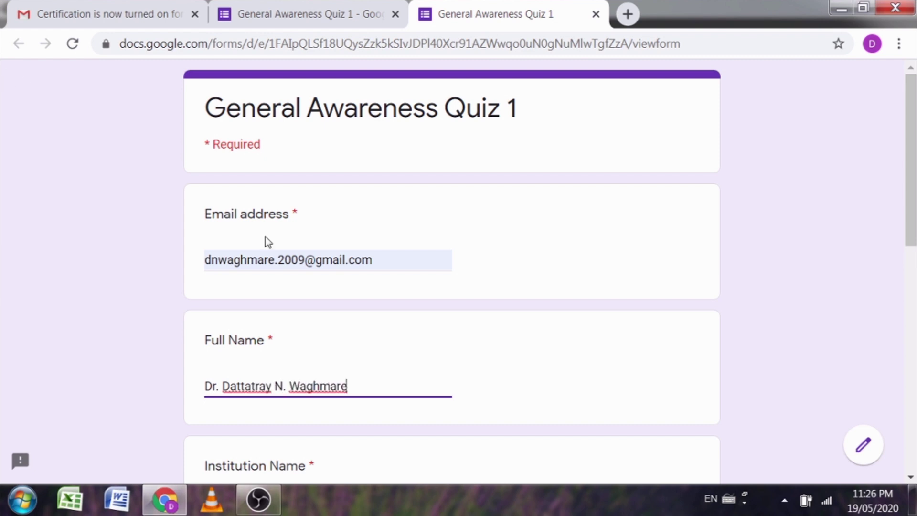
{"action": "scroll", "coordinate": [238, 286], "scroll_direction": "down", "scroll_amount": 5}
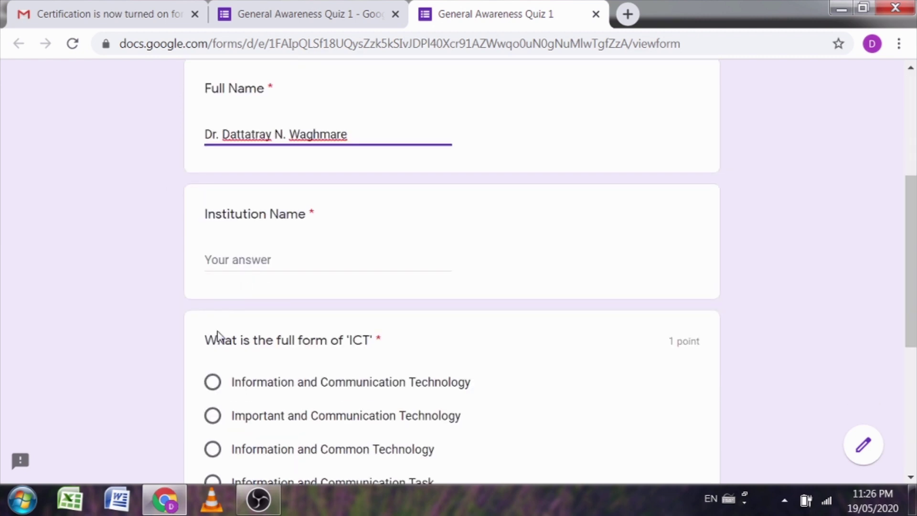
{"action": "left_click", "coordinate": [213, 259]}
{"action": "type", "text": "Dr. /g"}
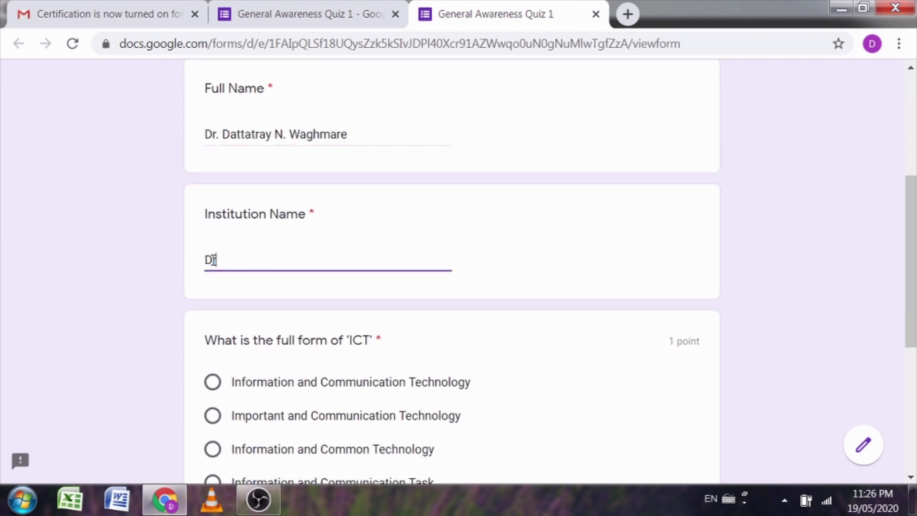
{"action": "key", "text": "BackSpace"}
{"action": "key", "text": "BackSpace"}
{"action": "type", "text": "Ghali College"}
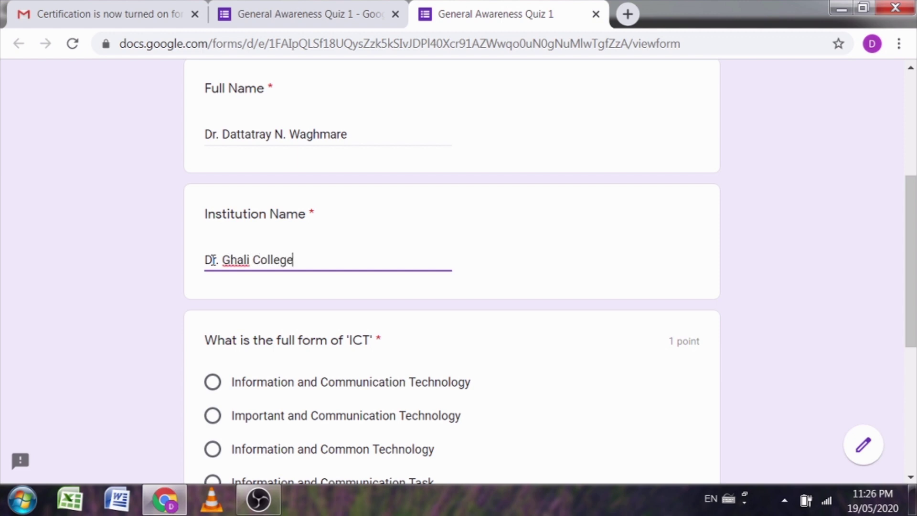
{"action": "type", "text": ", Gadhinglaj"}
Step: Answer ICT as Information and Communication Technology, submit for a 1/1 score, and refresh Gmail
{"action": "scroll", "coordinate": [215, 324], "scroll_direction": "down", "scroll_amount": 3}
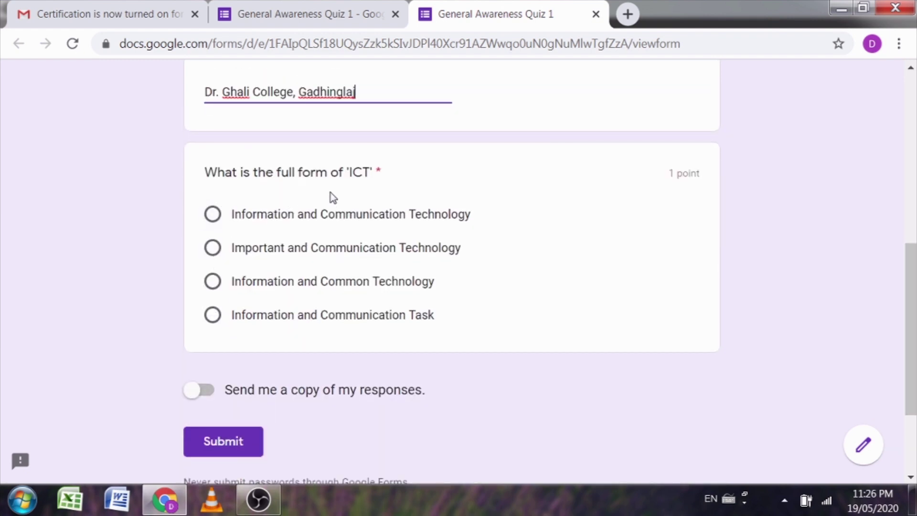
{"action": "left_click", "coordinate": [213, 215]}
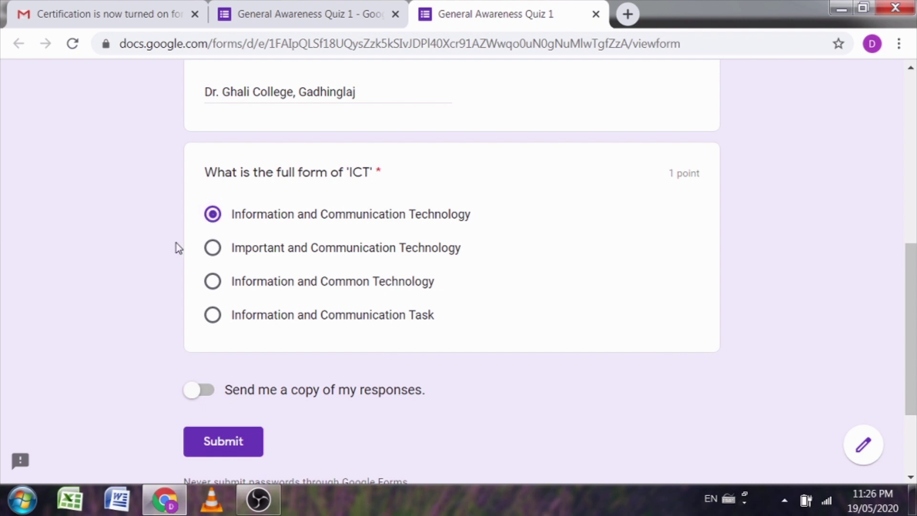
{"action": "scroll", "coordinate": [160, 311], "scroll_direction": "down", "scroll_amount": 3}
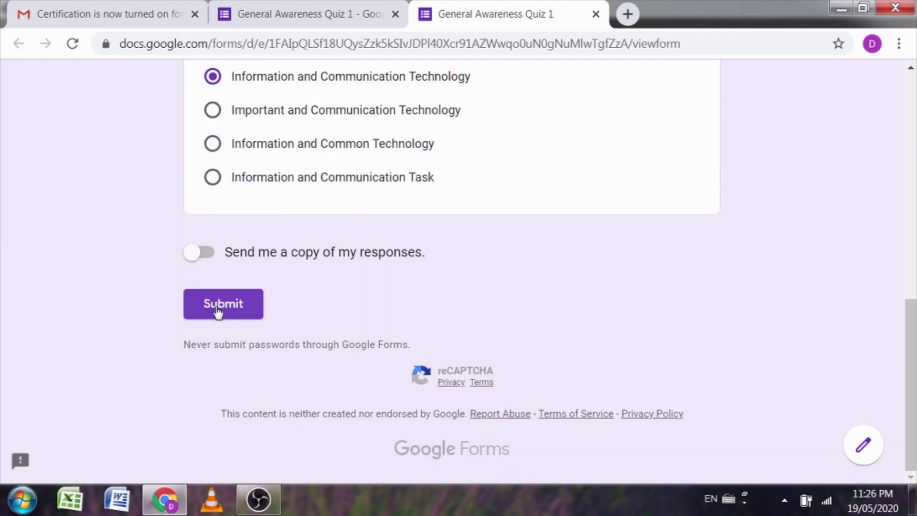
{"action": "left_click", "coordinate": [218, 311]}
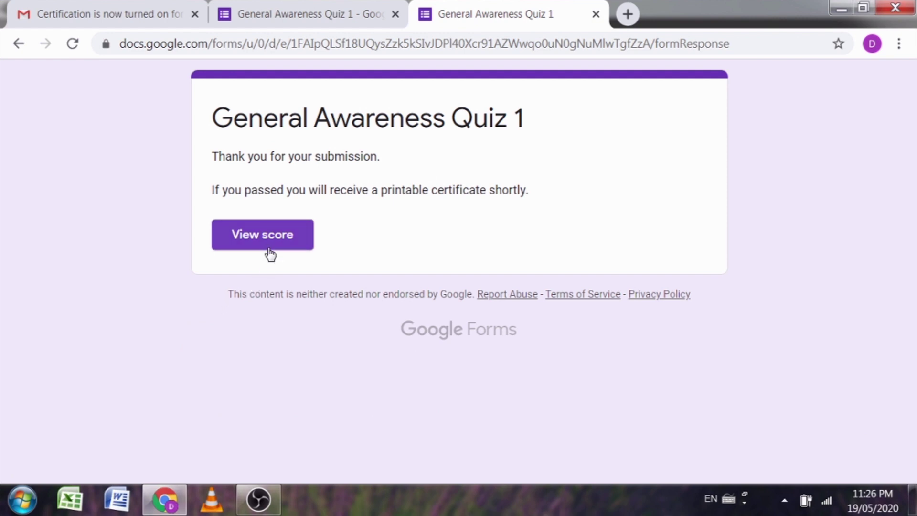
{"action": "left_click", "coordinate": [267, 236]}
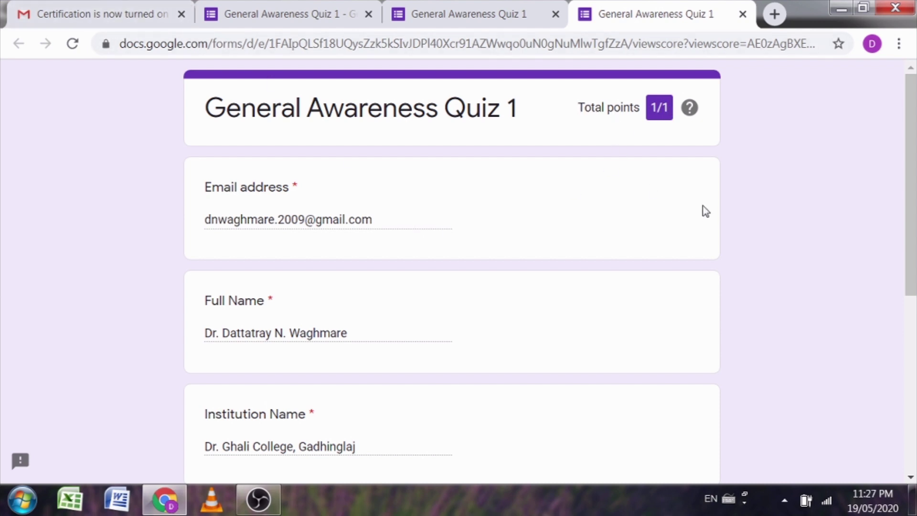
{"action": "scroll", "coordinate": [687, 215], "scroll_direction": "down", "scroll_amount": 5}
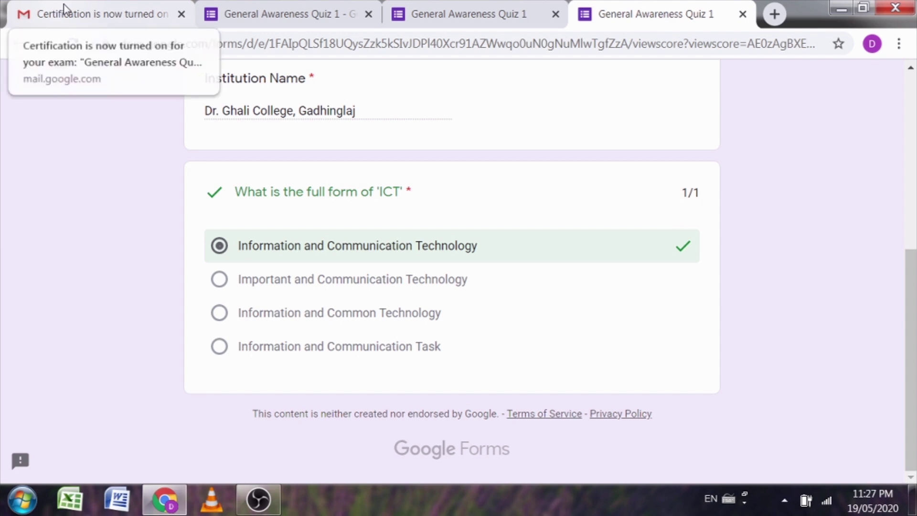
{"action": "left_click", "coordinate": [55, 8]}
{"action": "left_click", "coordinate": [230, 119]}
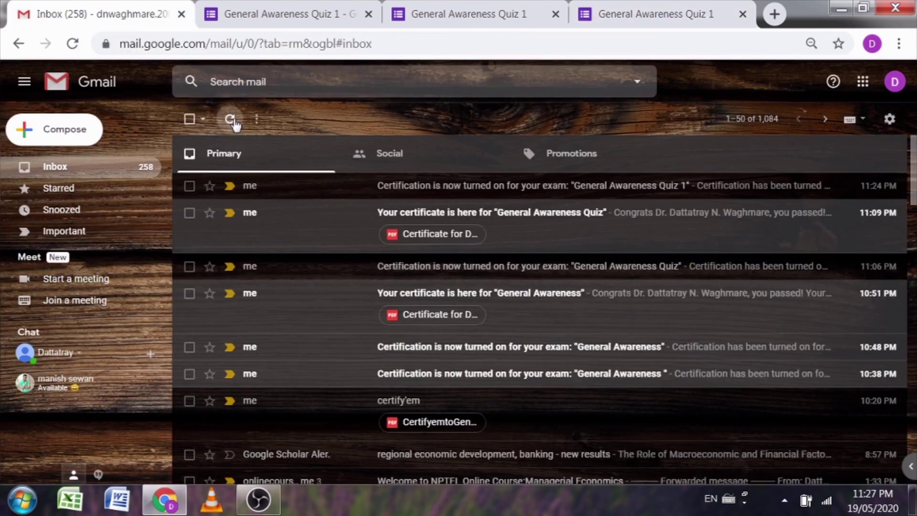
Step: Open the 'Your certificate is here' email and preview the General Awareness Quiz 1 PDF certificate
{"action": "left_click", "coordinate": [231, 119]}
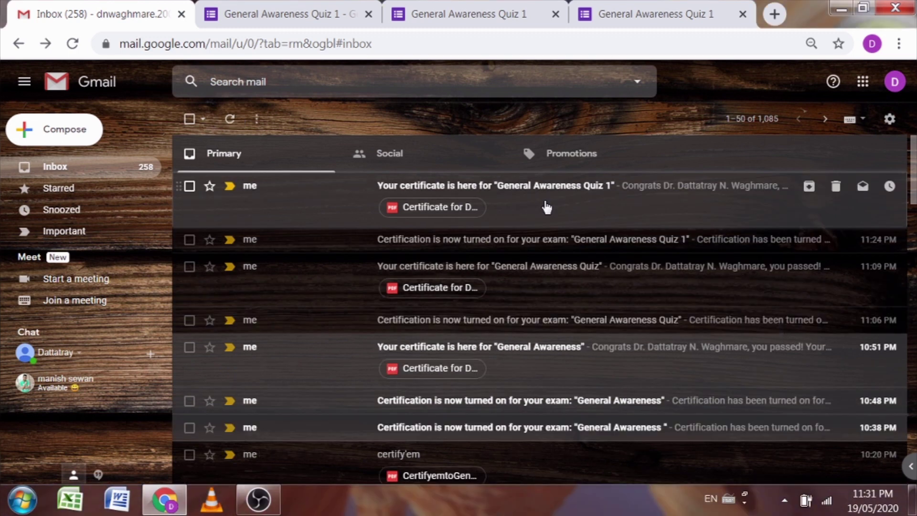
{"action": "left_click", "coordinate": [547, 208]}
{"action": "mouse_move", "coordinate": [338, 368]}
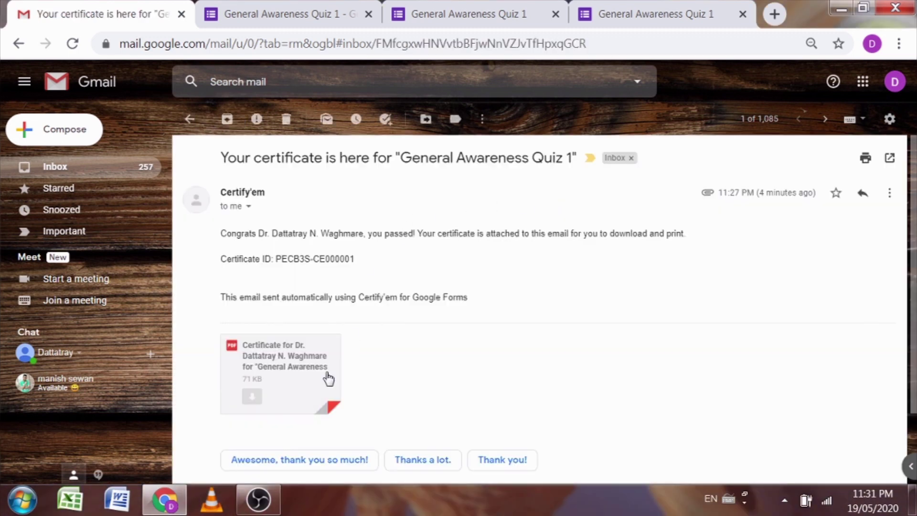
{"action": "left_click", "coordinate": [284, 370]}
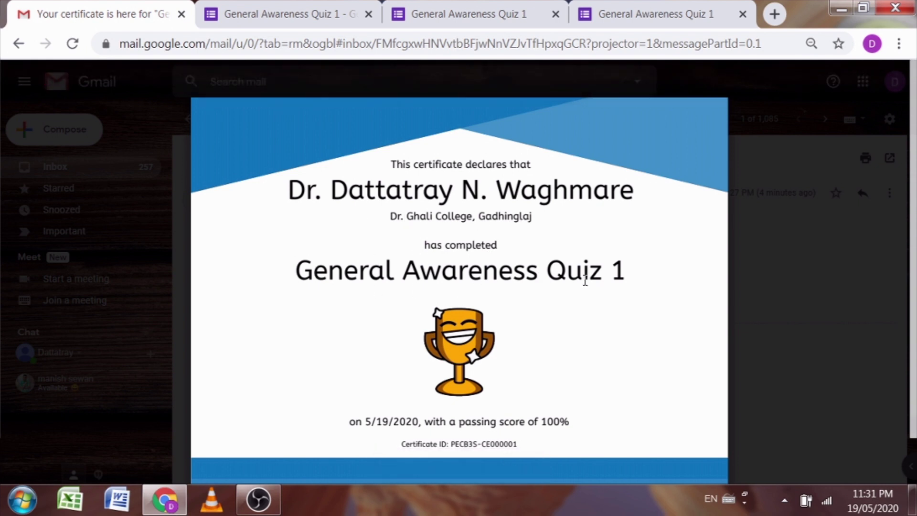
{"action": "left_click", "coordinate": [258, 10]}
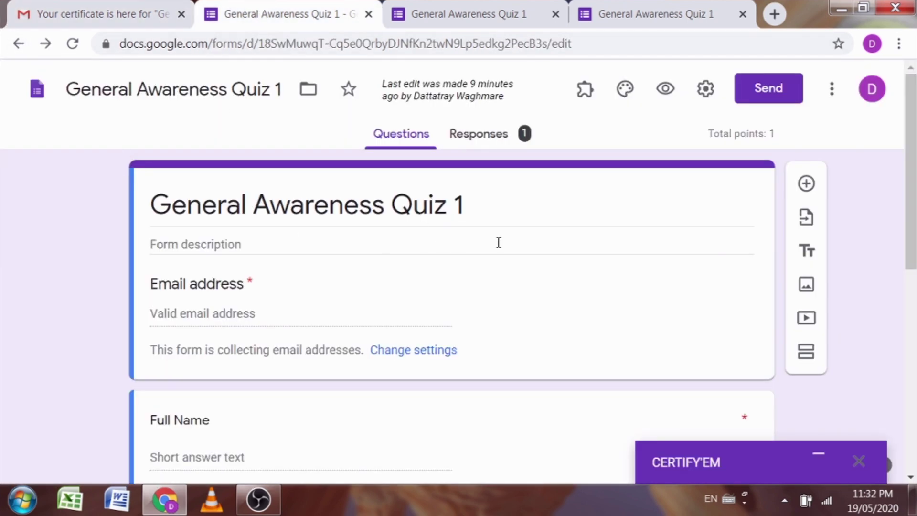
Step: Look over the General Awareness Quiz 1 questions, then return to the Gmail inbox
{"action": "scroll", "coordinate": [692, 238], "scroll_direction": "down", "scroll_amount": 3}
{"action": "scroll", "coordinate": [692, 239], "scroll_direction": "up", "scroll_amount": 3}
{"action": "scroll", "coordinate": [669, 235], "scroll_direction": "down", "scroll_amount": 5}
{"action": "scroll", "coordinate": [675, 229], "scroll_direction": "up", "scroll_amount": 5}
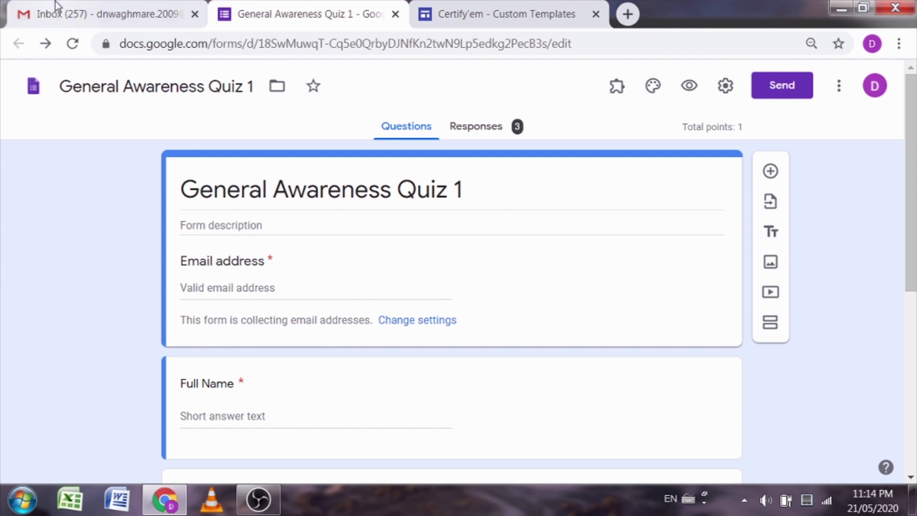
{"action": "left_click", "coordinate": [59, 15]}
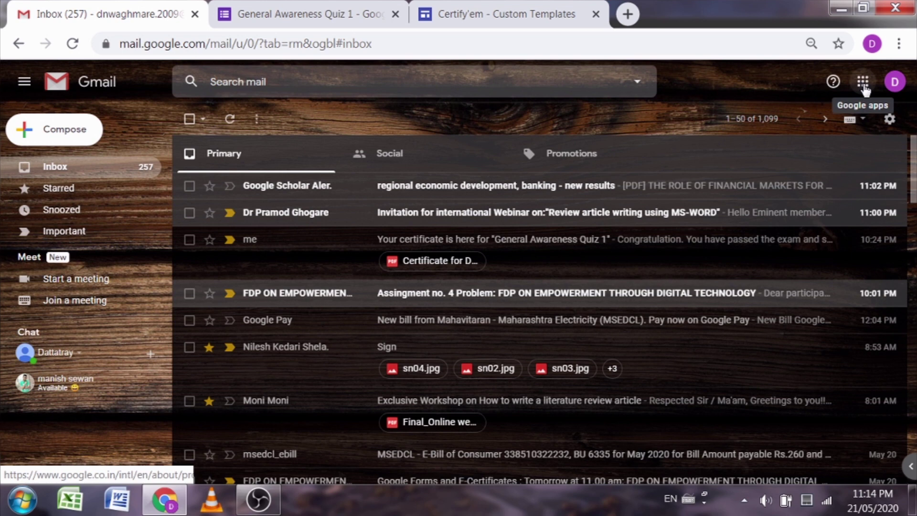
Step: Launch Google Slides from the apps grid and open the Sample General Awareness Quiz Certificate deck
{"action": "left_click", "coordinate": [863, 85]}
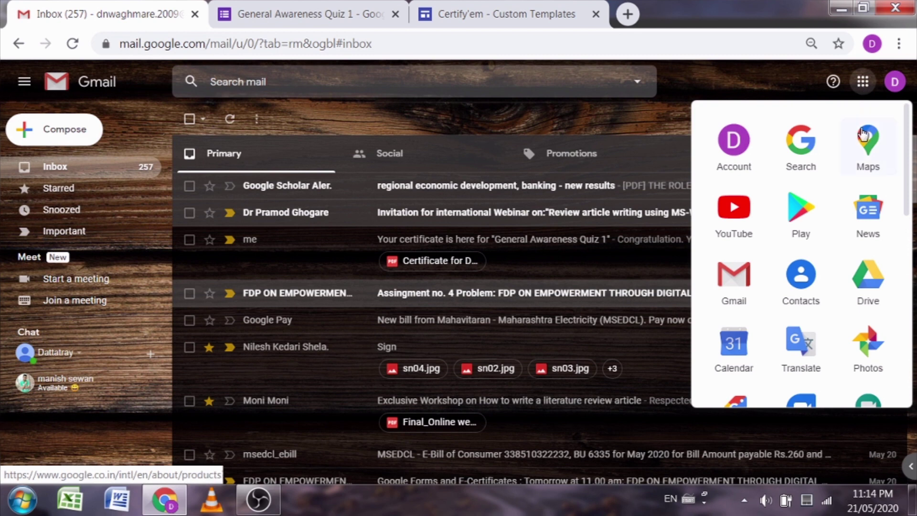
{"action": "scroll", "coordinate": [847, 222], "scroll_direction": "down", "scroll_amount": 3}
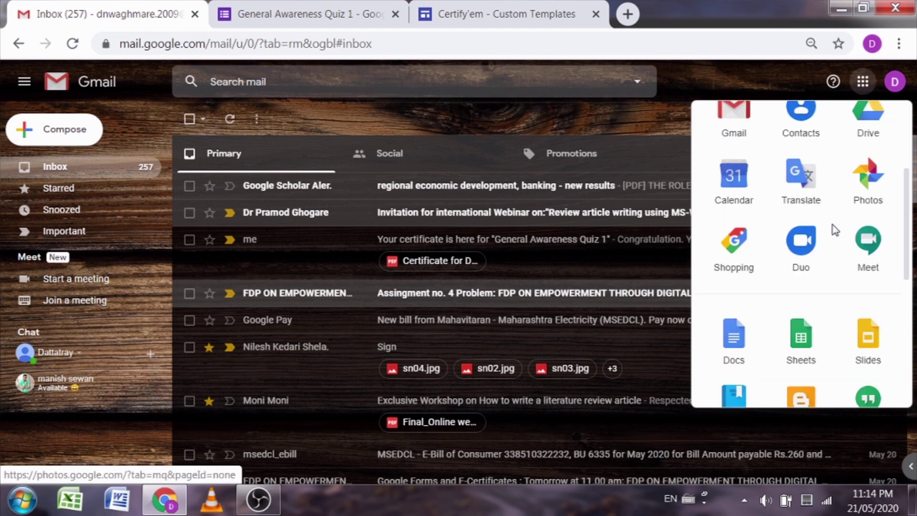
{"action": "left_click", "coordinate": [870, 343]}
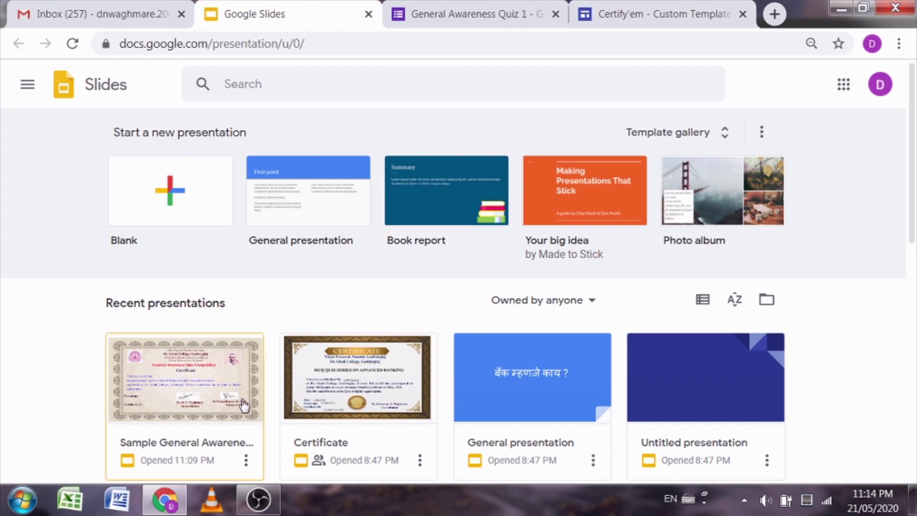
{"action": "left_click", "coordinate": [206, 384]}
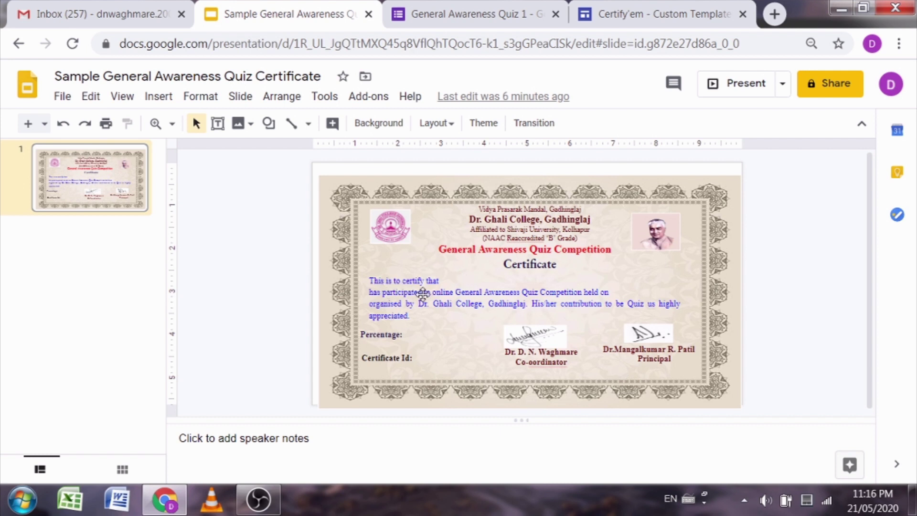
Step: Draw a text box right after 'This is to certify that' and type {{full name}} into it
{"action": "left_click", "coordinate": [454, 281]}
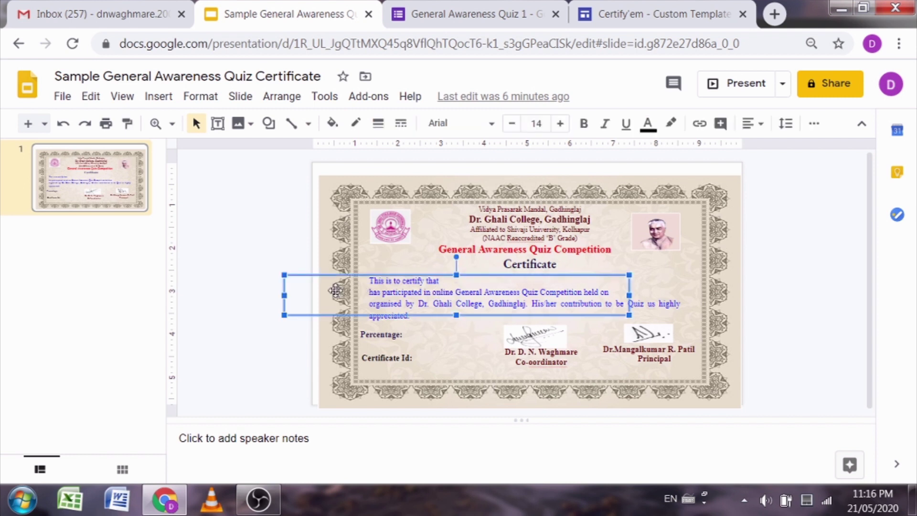
{"action": "left_click", "coordinate": [266, 248]}
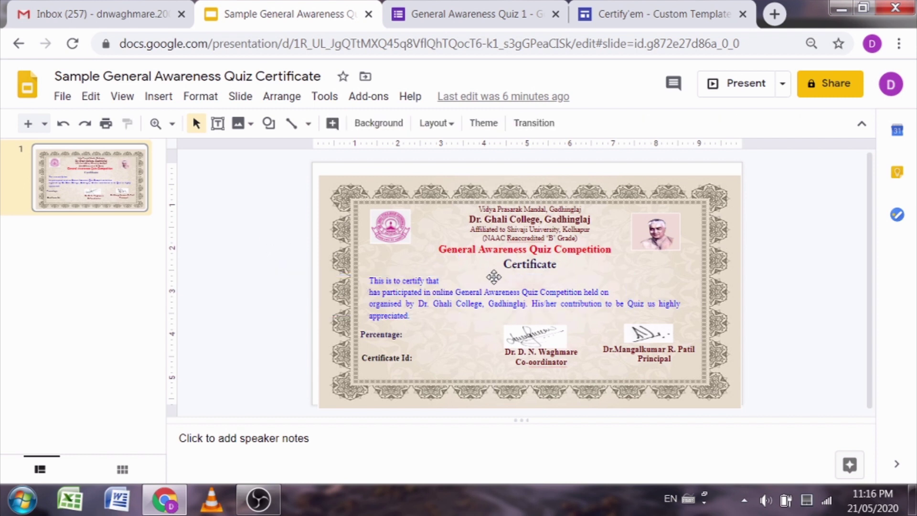
{"action": "left_click", "coordinate": [218, 125]}
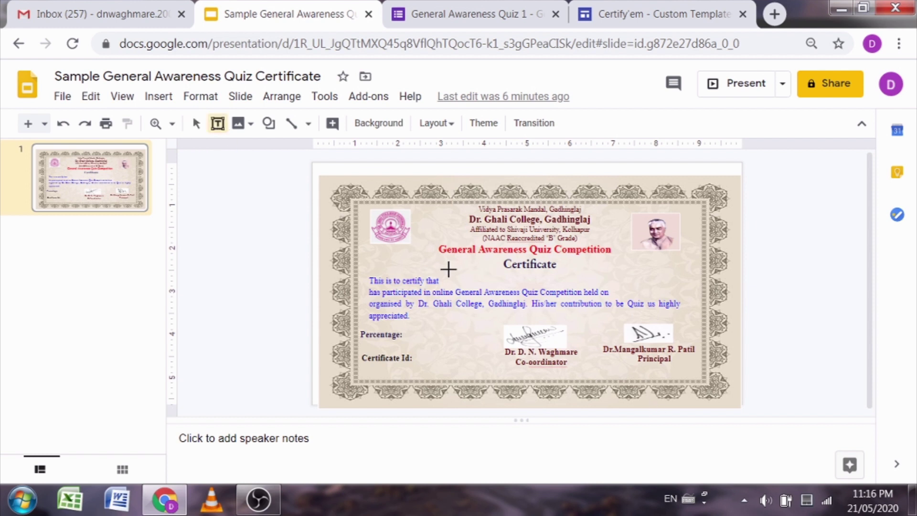
{"action": "left_click_drag", "start_coordinate": [444, 273], "coordinate": [693, 283]}
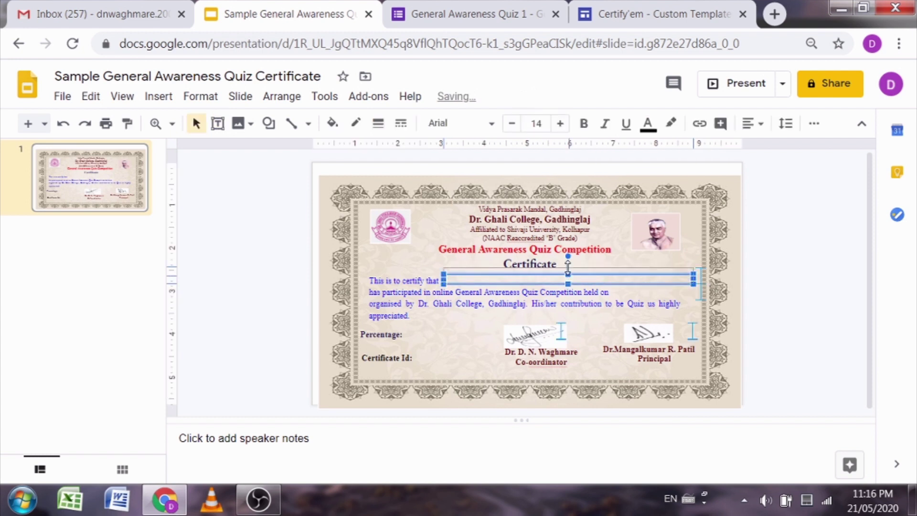
{"action": "left_click_drag", "start_coordinate": [568, 270], "coordinate": [567, 286]}
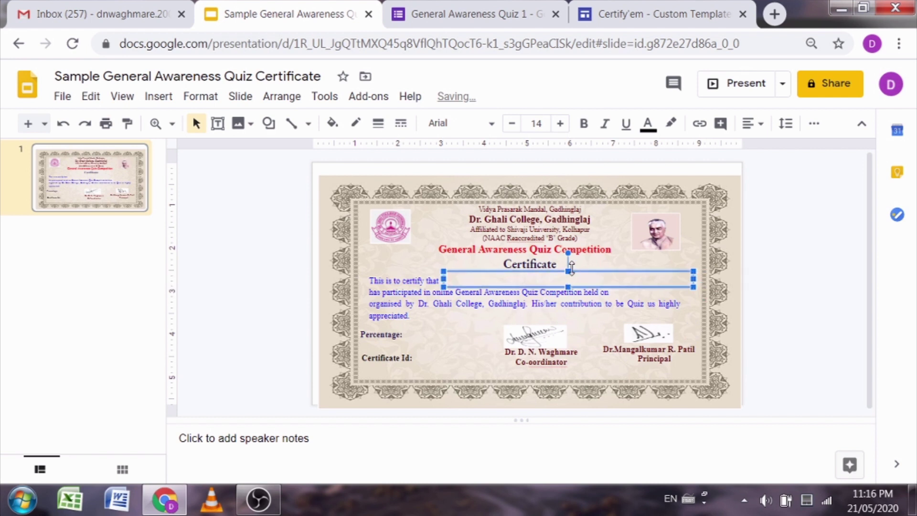
{"action": "right_click", "coordinate": [508, 281]}
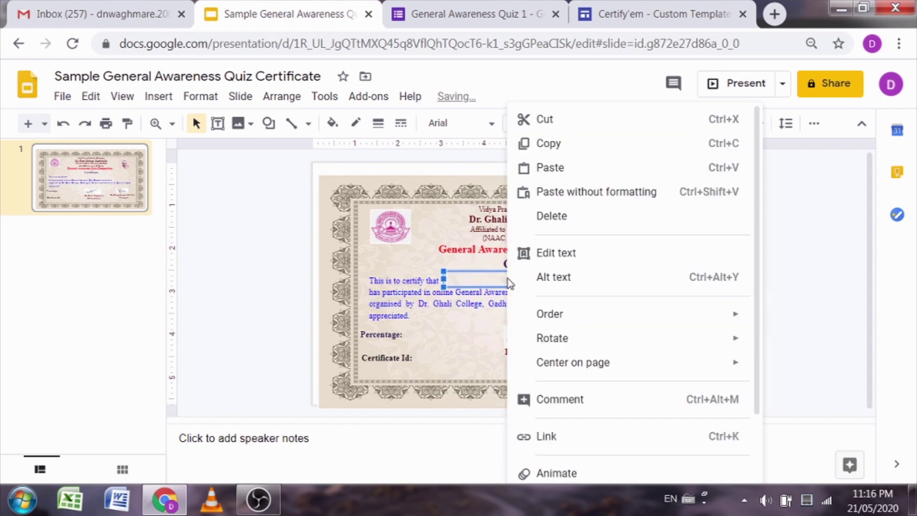
{"action": "left_click", "coordinate": [553, 259]}
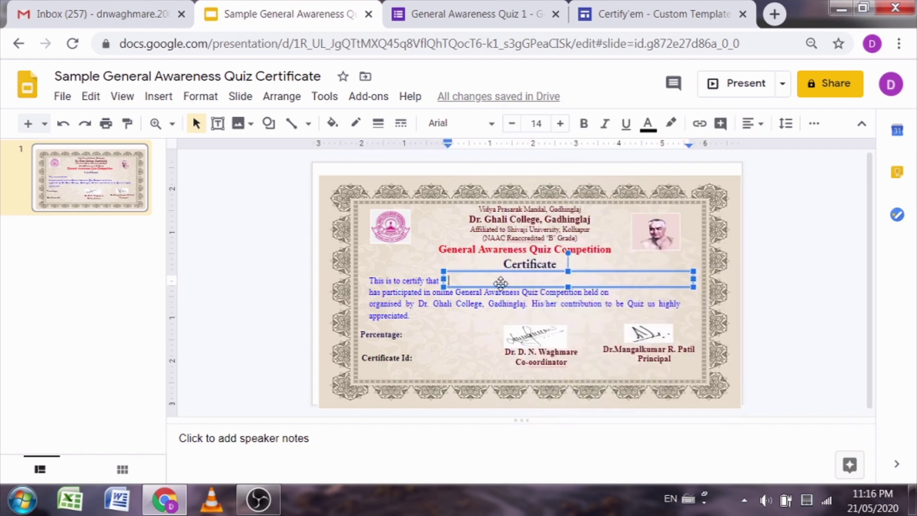
{"action": "type", "text": "{{full na"}
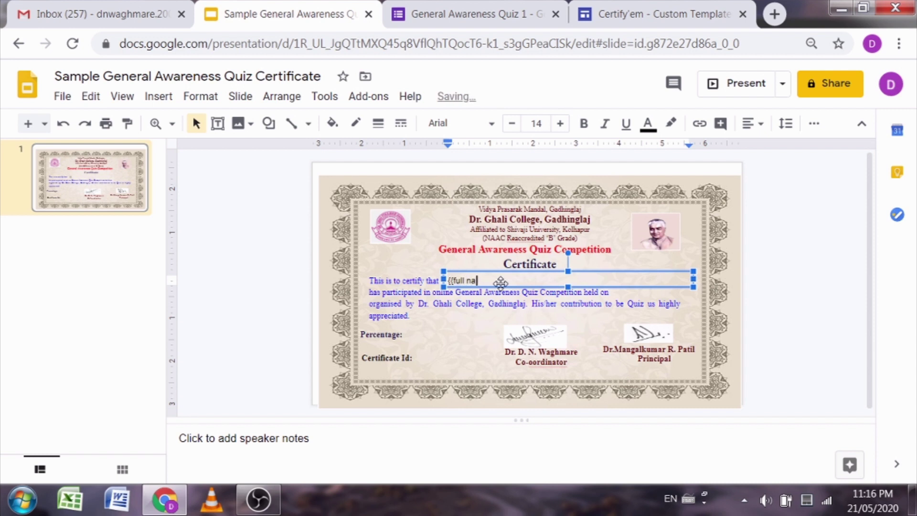
{"action": "type", "text": "me}}"}
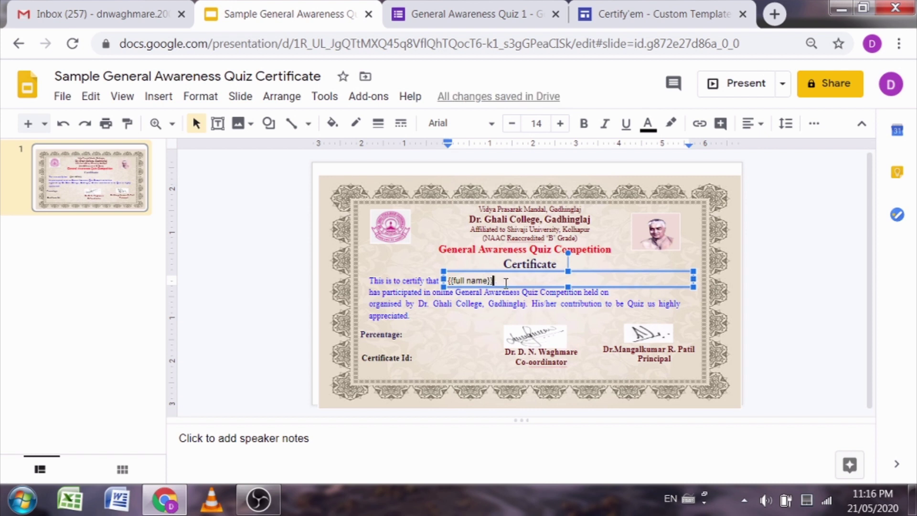
{"action": "left_click", "coordinate": [221, 290]}
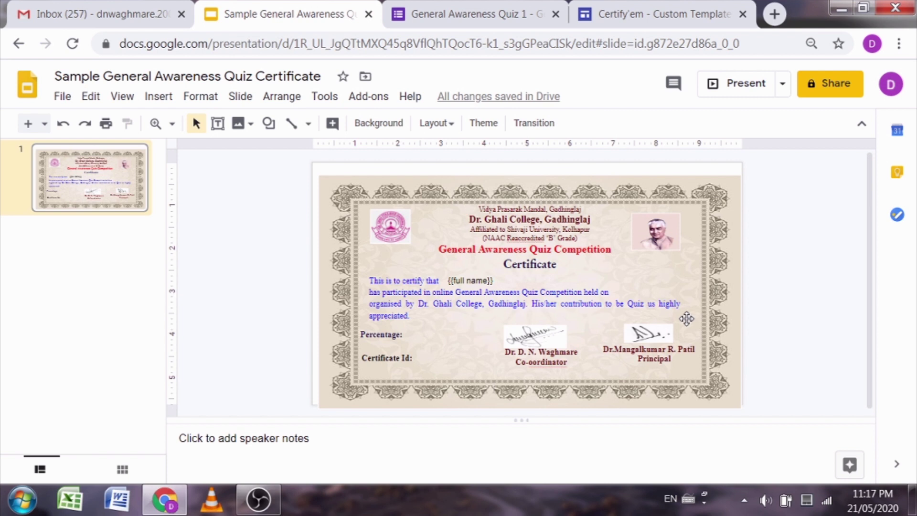
Step: Append ', {{other identifier}}' after {{full name}} in the certificate's name placeholder box
{"action": "left_click_drag", "start_coordinate": [505, 279], "coordinate": [504, 282]}
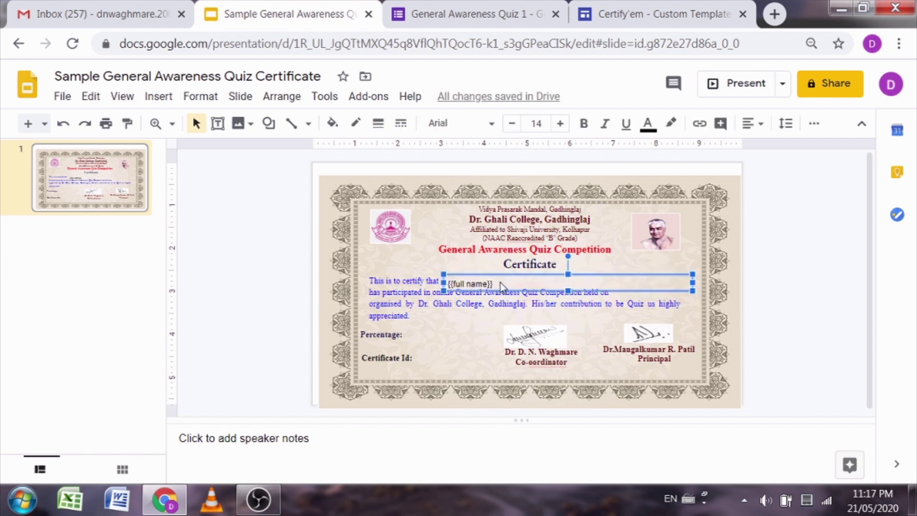
{"action": "right_click", "coordinate": [497, 282]}
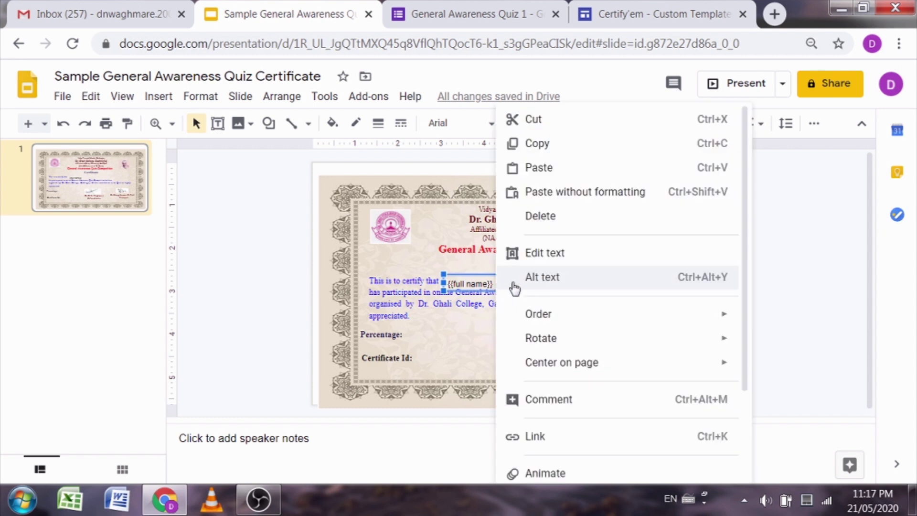
{"action": "left_click", "coordinate": [517, 252]}
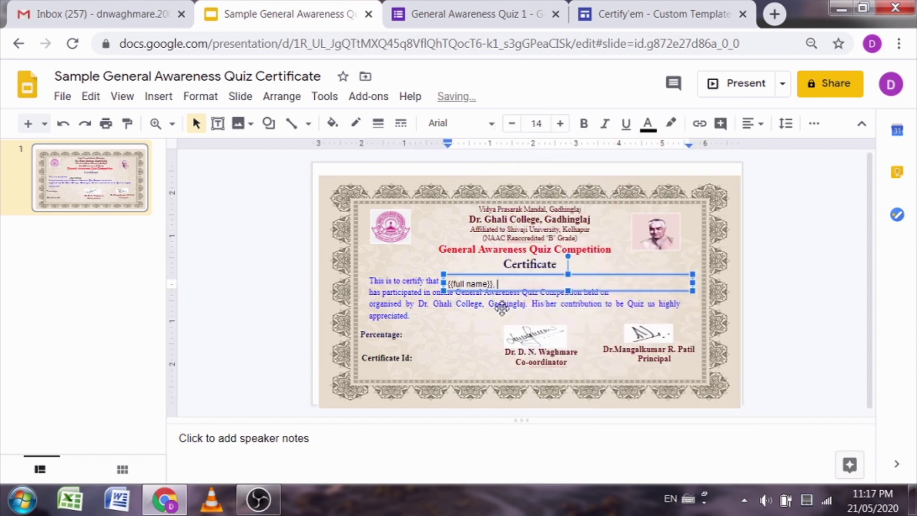
{"action": "type", "text": "{{other identifier}}"}
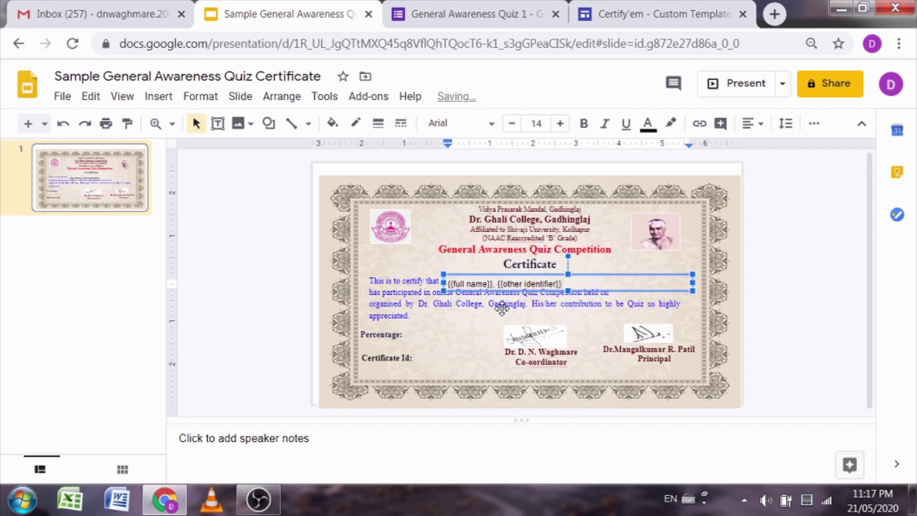
{"action": "left_click", "coordinate": [219, 287]}
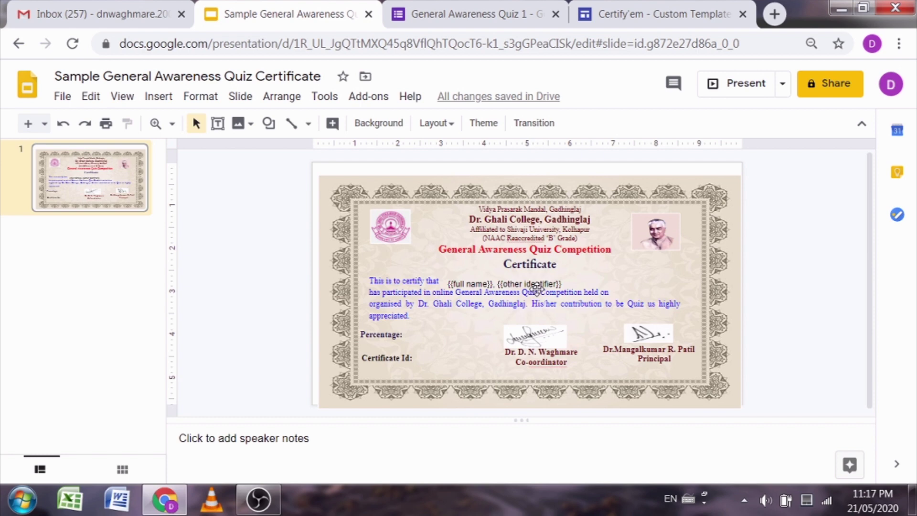
Step: Review the List of Merge Tags table on Certify'em's custom templates page, e.g. {{percent}}, {{certificate id}}
{"action": "left_click", "coordinate": [645, 10]}
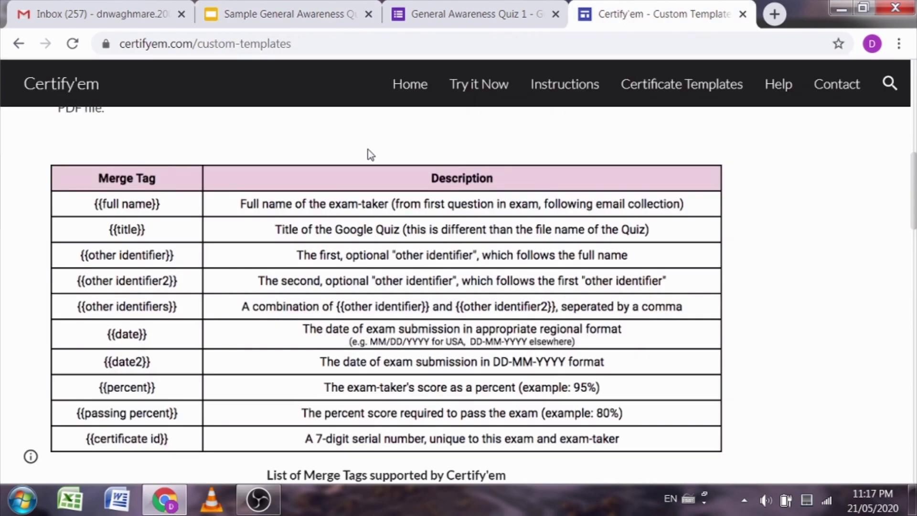
{"action": "scroll", "coordinate": [319, 241], "scroll_direction": "up", "scroll_amount": 7}
{"action": "scroll", "coordinate": [319, 248], "scroll_direction": "up", "scroll_amount": 4}
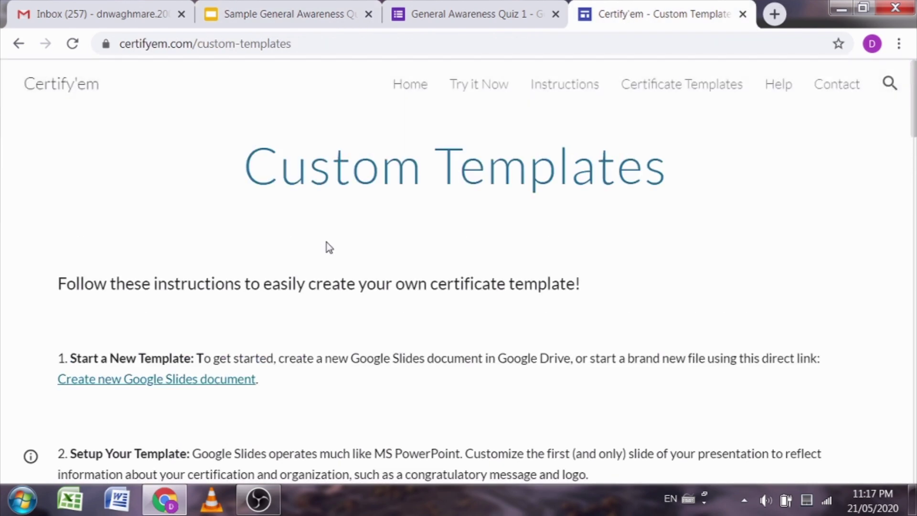
{"action": "scroll", "coordinate": [333, 262], "scroll_direction": "down", "scroll_amount": 12}
{"action": "scroll", "coordinate": [358, 291], "scroll_direction": "up", "scroll_amount": 4}
{"action": "scroll", "coordinate": [358, 269], "scroll_direction": "down", "scroll_amount": 1}
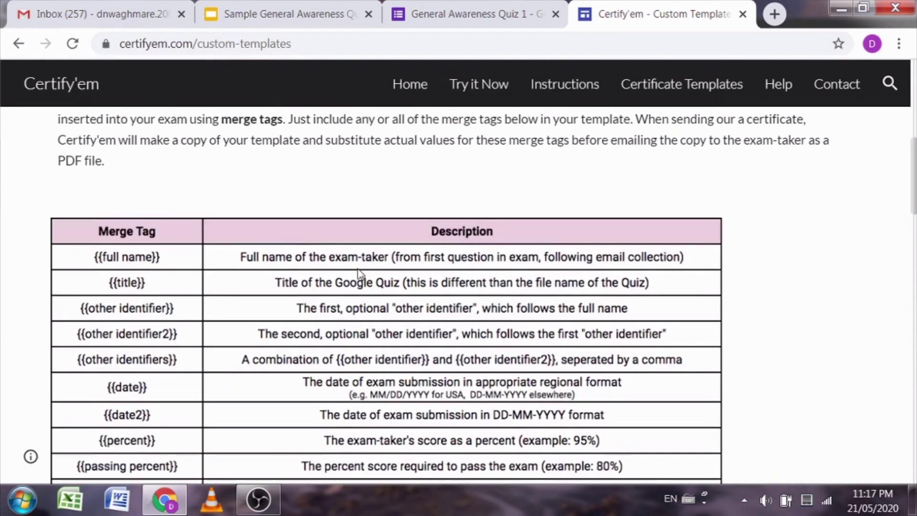
{"action": "scroll", "coordinate": [359, 274], "scroll_direction": "down", "scroll_amount": 1}
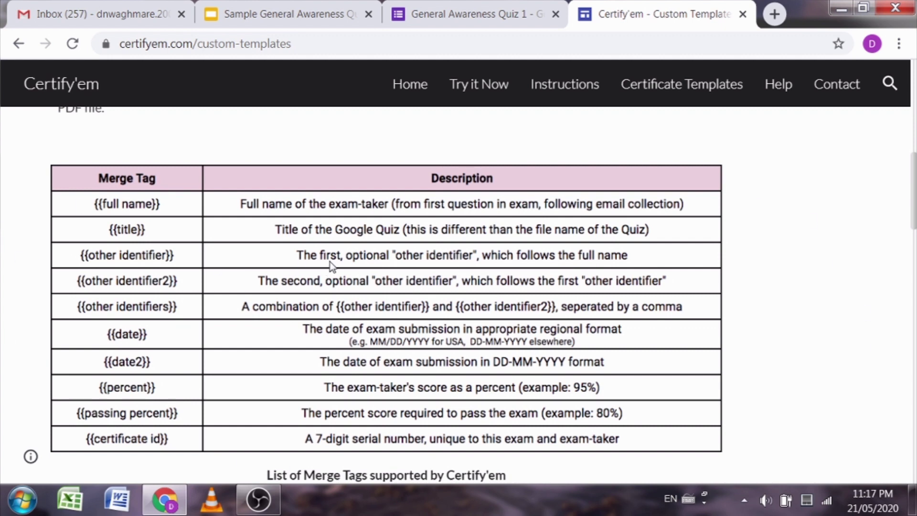
Step: Set the {{full name}}, {{other identifier}} placeholder text to Times New Roman, size 14
{"action": "key", "text": "ctrl+2"}
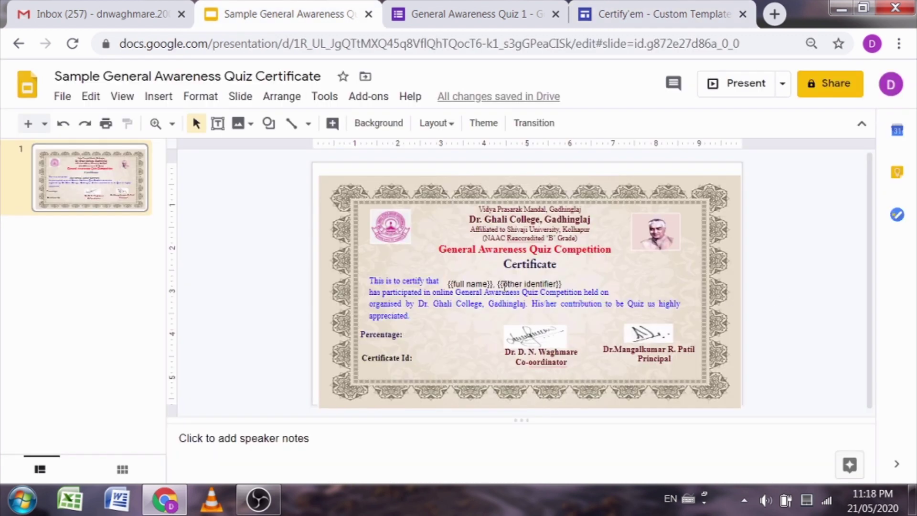
{"action": "left_click", "coordinate": [533, 283]}
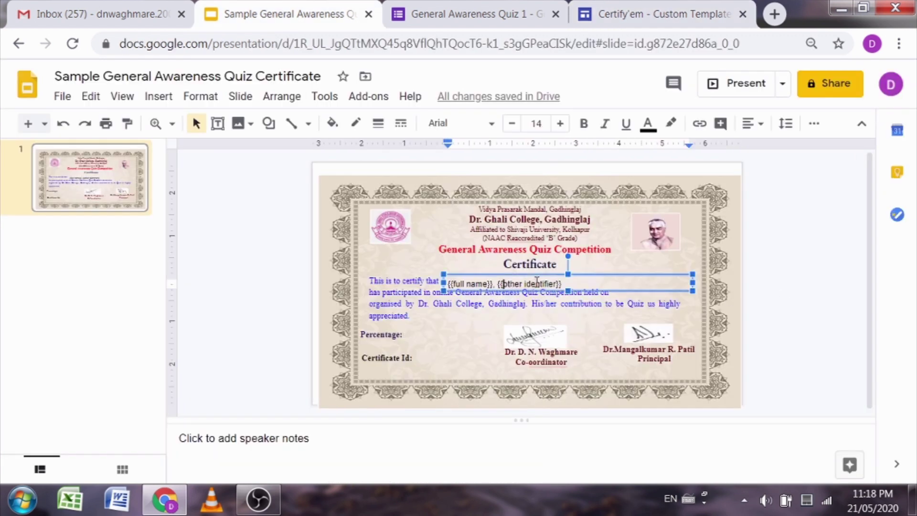
{"action": "left_click", "coordinate": [502, 283]}
{"action": "left_click", "coordinate": [279, 282]}
{"action": "left_click", "coordinate": [499, 284]}
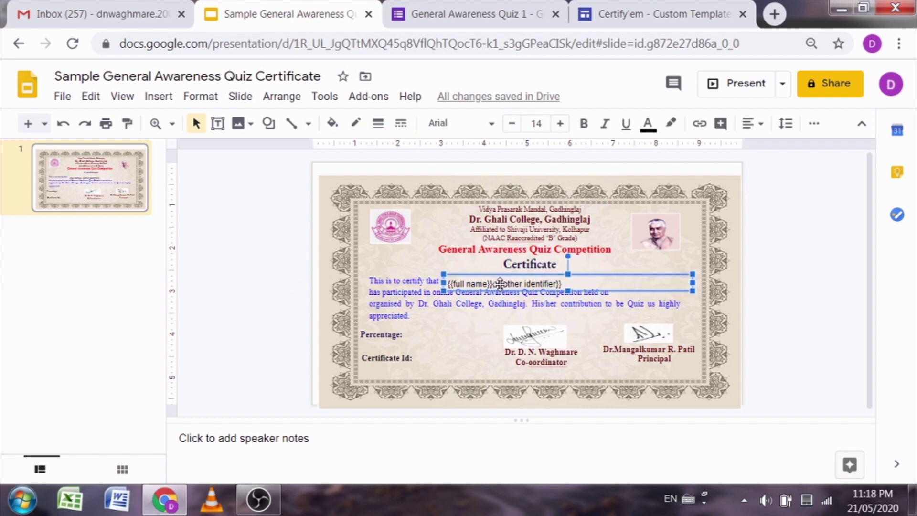
{"action": "left_click", "coordinate": [545, 283]}
{"action": "key", "text": "ctrl+a"}
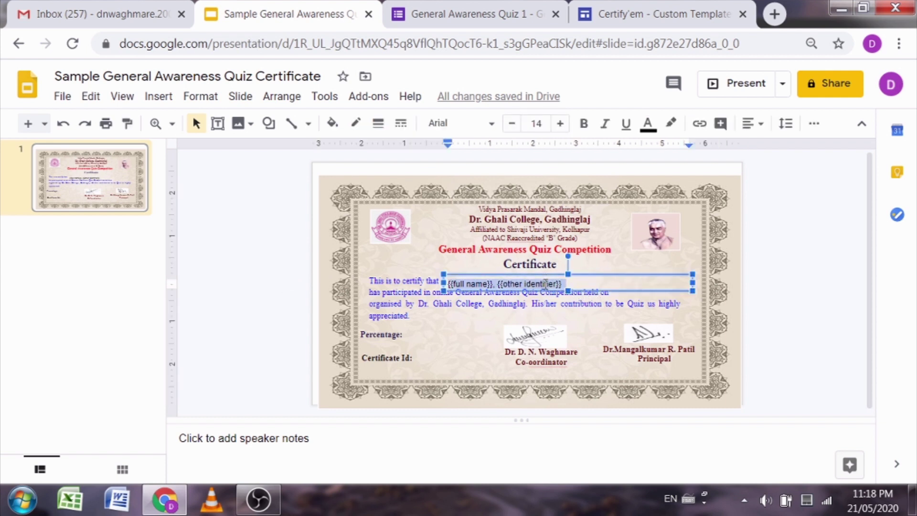
{"action": "left_click", "coordinate": [493, 125]}
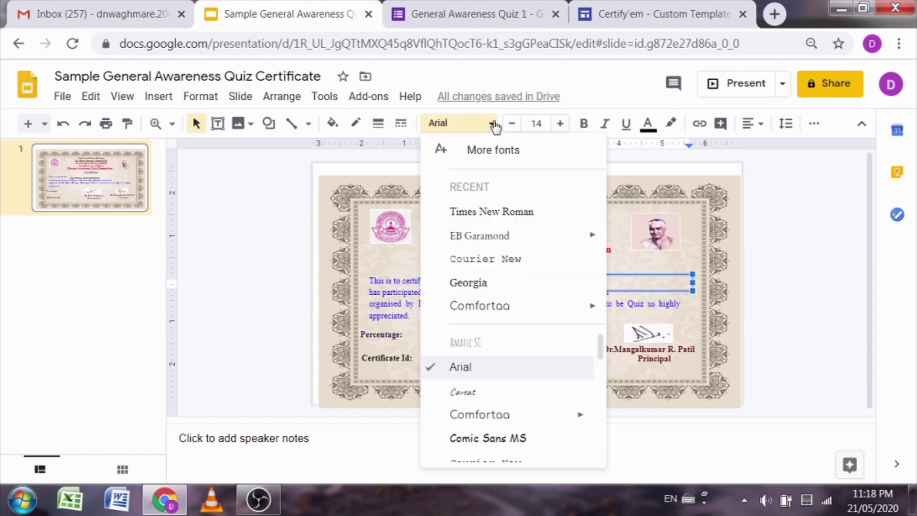
{"action": "left_click", "coordinate": [461, 212]}
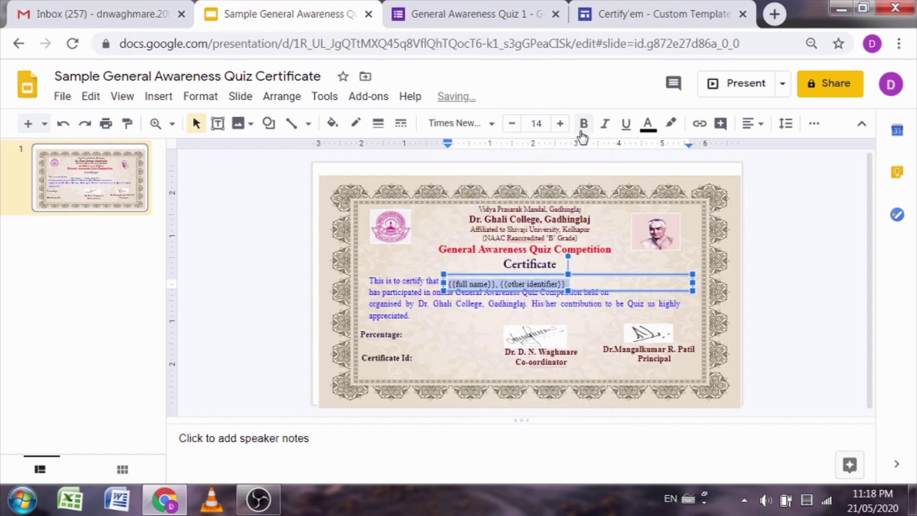
{"action": "left_click", "coordinate": [560, 125]}
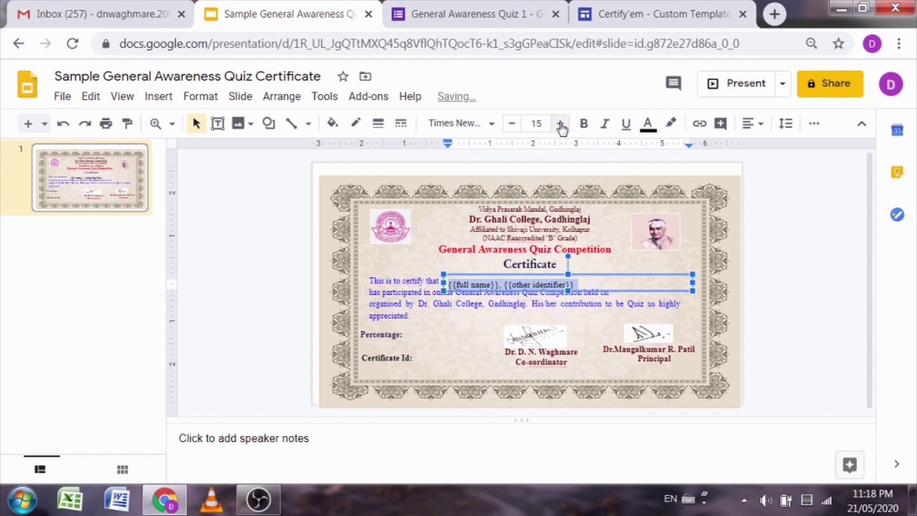
{"action": "left_click", "coordinate": [512, 124]}
{"action": "left_click", "coordinate": [512, 124]}
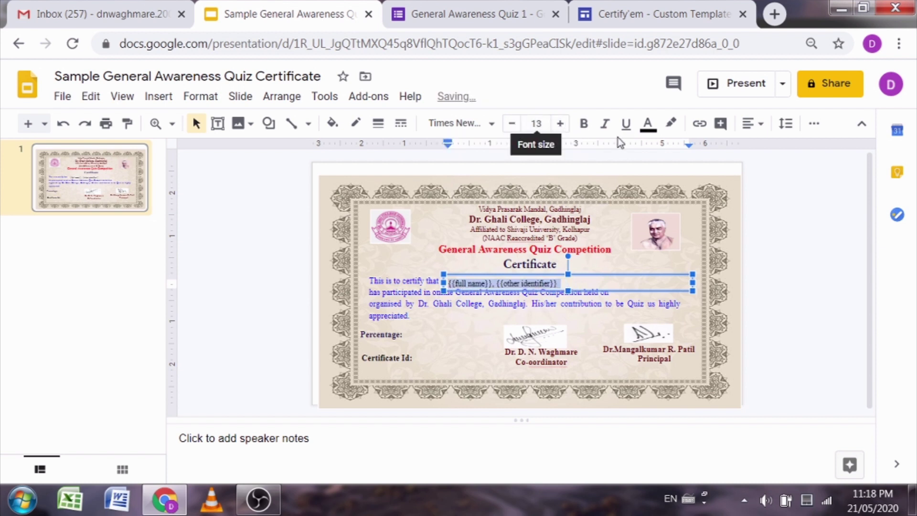
{"action": "left_click", "coordinate": [561, 125]}
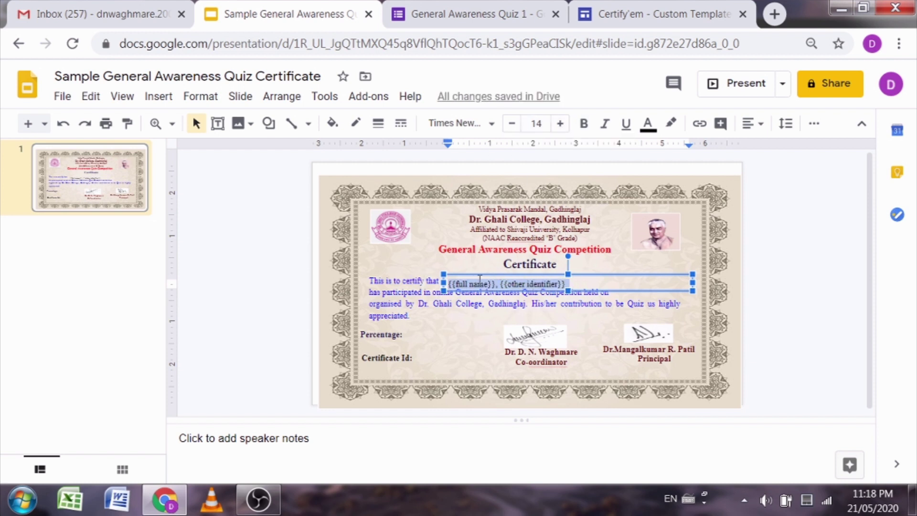
Step: Make the placeholder text bold and colour it dark blue 3
{"action": "left_click", "coordinate": [583, 123]}
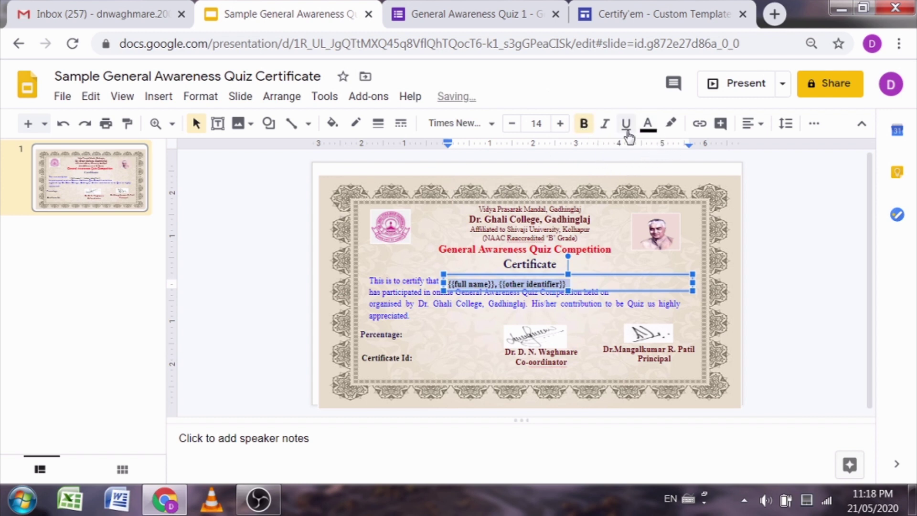
{"action": "left_click", "coordinate": [605, 124]}
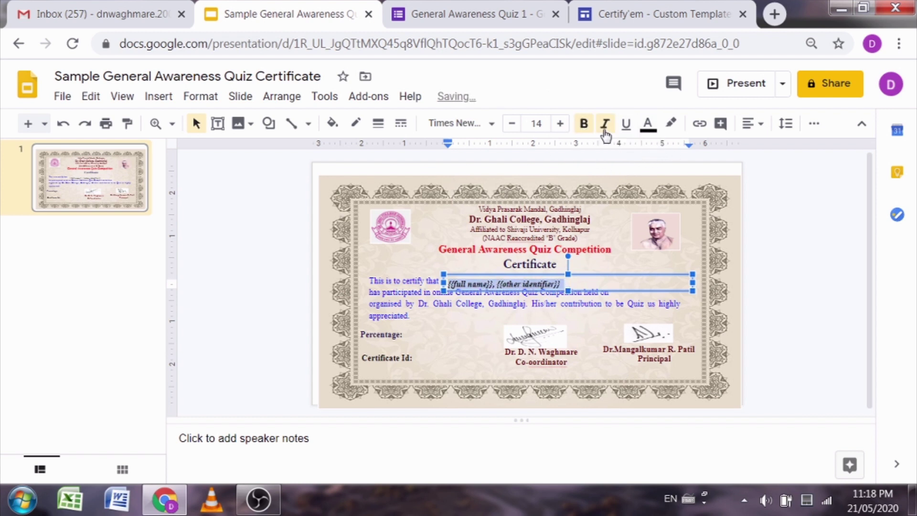
{"action": "left_click", "coordinate": [585, 127]}
{"action": "left_click", "coordinate": [604, 125]}
{"action": "left_click", "coordinate": [583, 125]}
{"action": "left_click", "coordinate": [648, 125]}
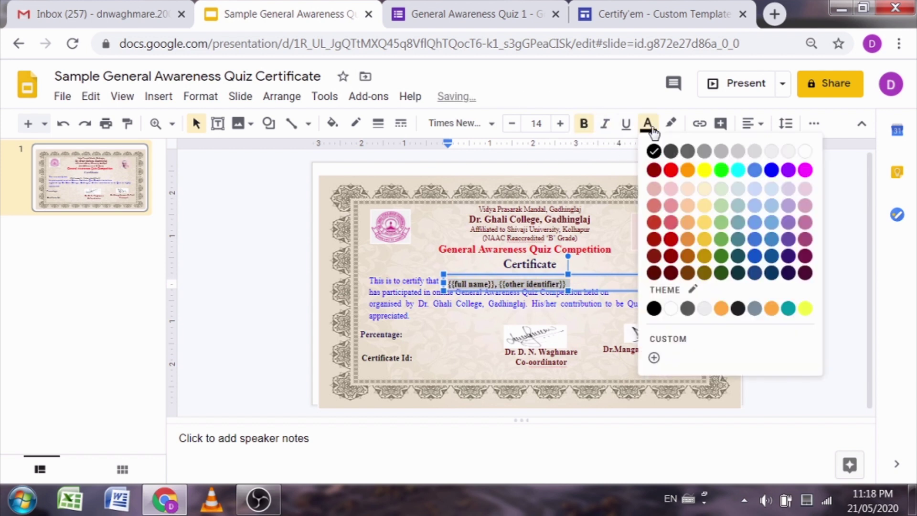
{"action": "left_click", "coordinate": [770, 276]}
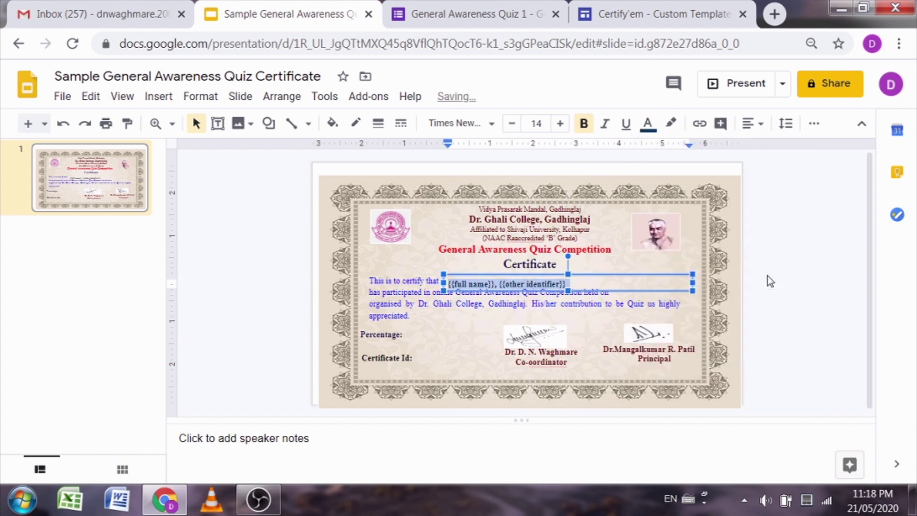
{"action": "left_click", "coordinate": [230, 276]}
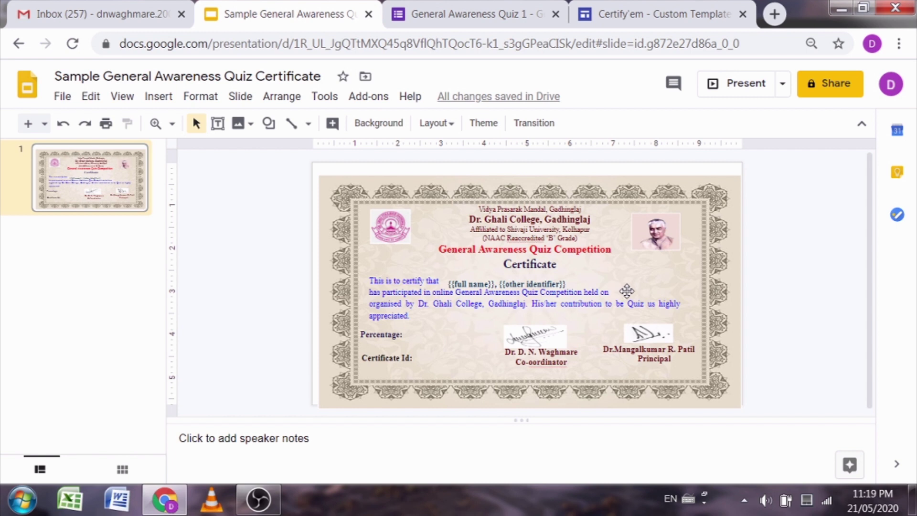
Step: Draw a text box after the 'held on' line and type {{date2}} into it
{"action": "left_click", "coordinate": [217, 124]}
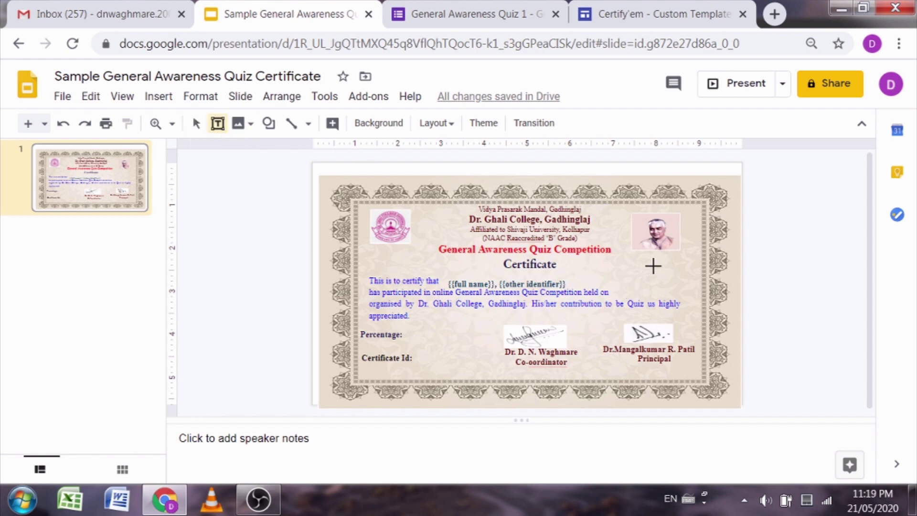
{"action": "left_click_drag", "start_coordinate": [615, 285], "coordinate": [697, 301]}
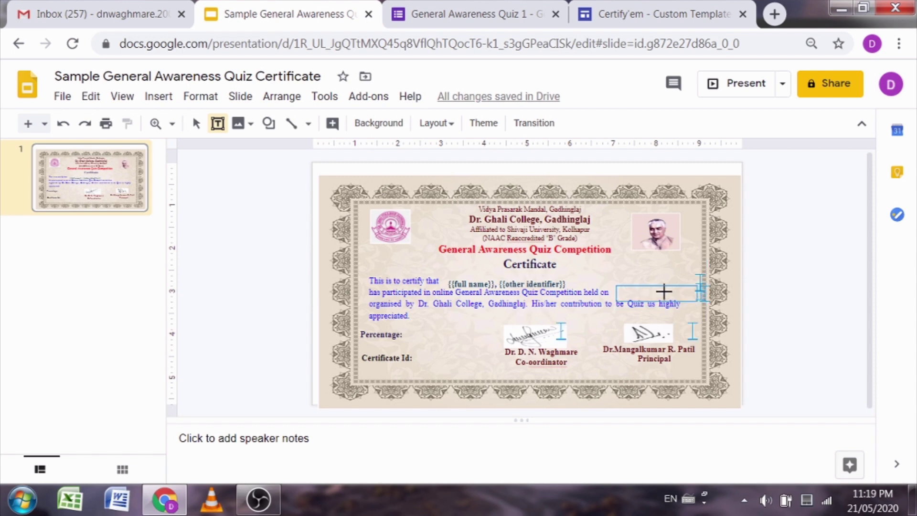
{"action": "right_click", "coordinate": [640, 291]}
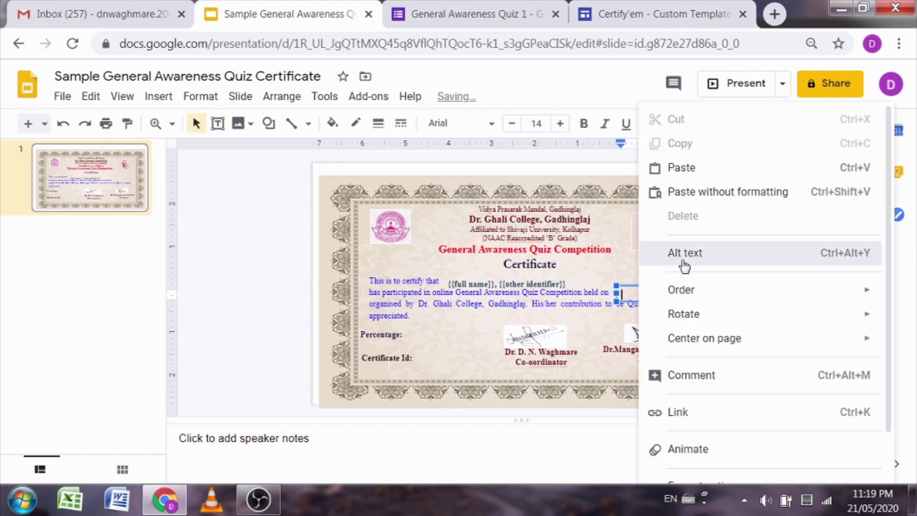
{"action": "left_click", "coordinate": [682, 258]}
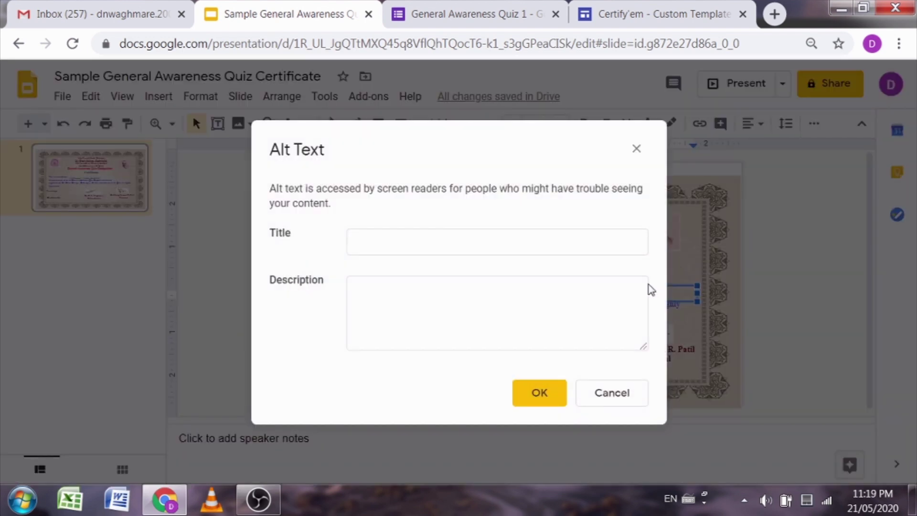
{"action": "left_click", "coordinate": [637, 149]}
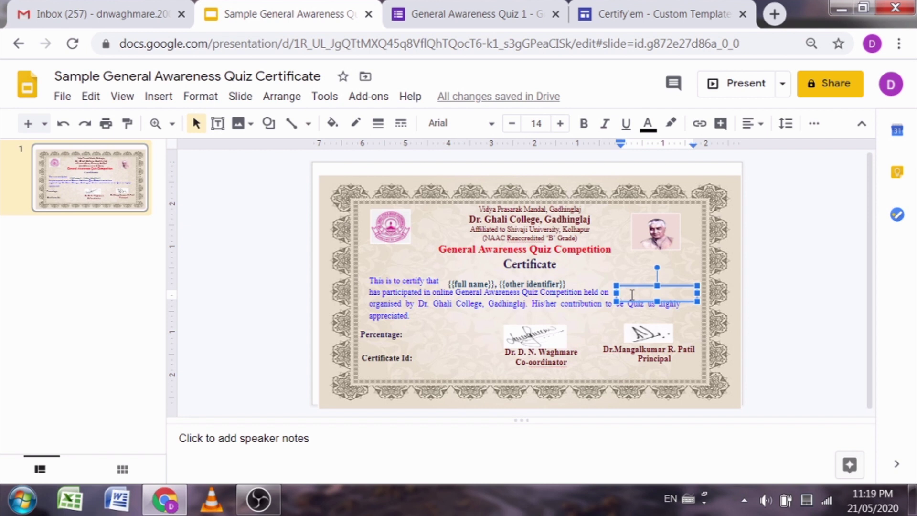
{"action": "type", "text": "{{date2}}"}
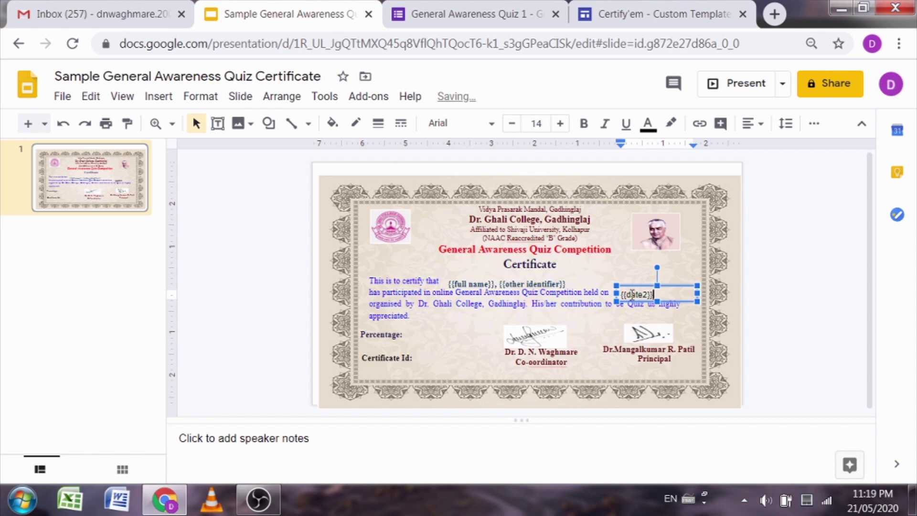
{"action": "left_click", "coordinate": [234, 256]}
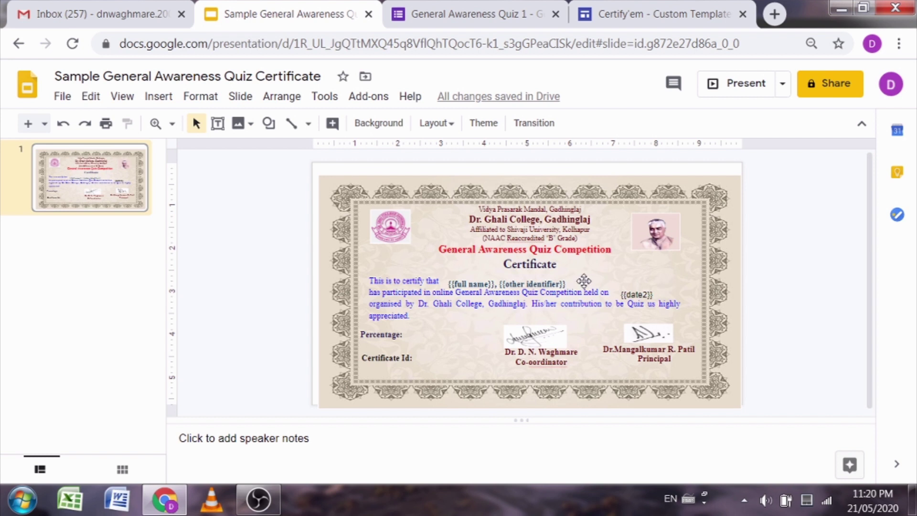
Step: Add {{percent}} after 'Percentage:' and {{certificate id}} after 'Certificate Id:' on the certificate
{"action": "left_click", "coordinate": [376, 334]}
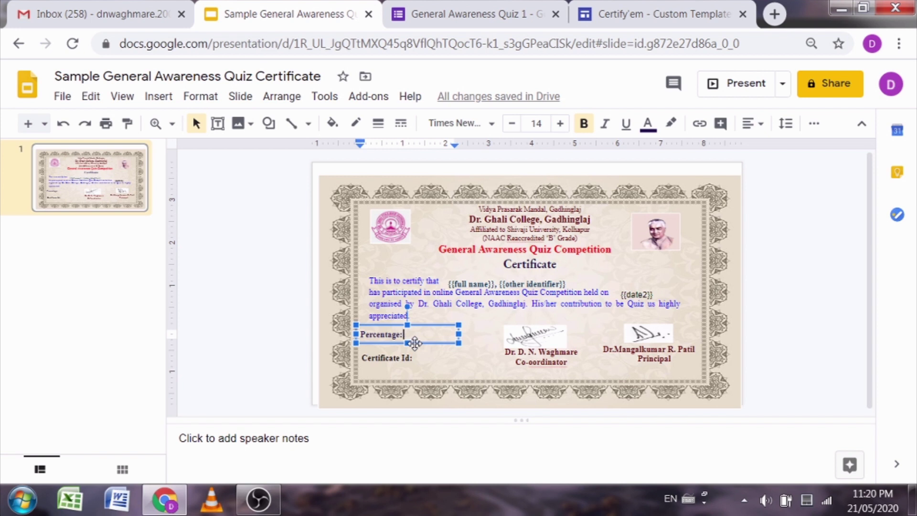
{"action": "type", "text": "{{"}
{"action": "type", "text": "percent"}
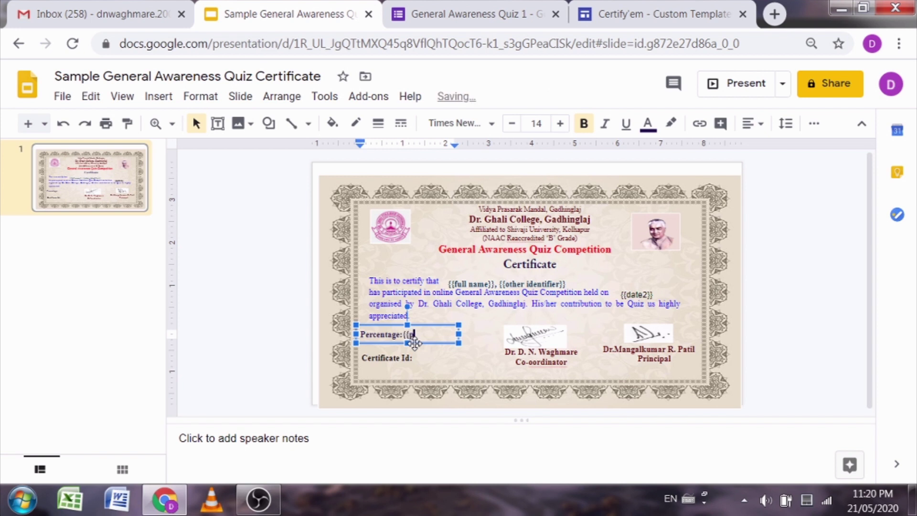
{"action": "type", "text": "}}"}
{"action": "left_click", "coordinate": [422, 369]}
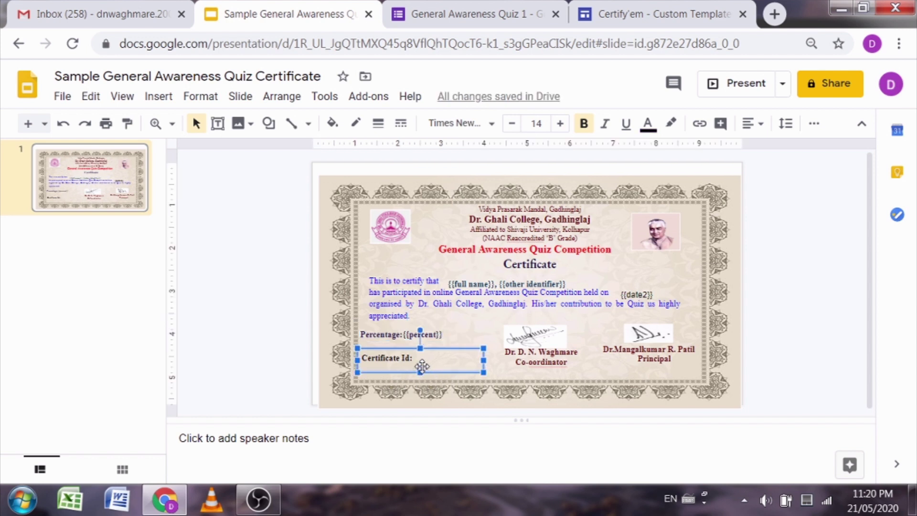
{"action": "left_click", "coordinate": [390, 335]}
{"action": "left_click", "coordinate": [432, 357]}
{"action": "left_click", "coordinate": [429, 358]}
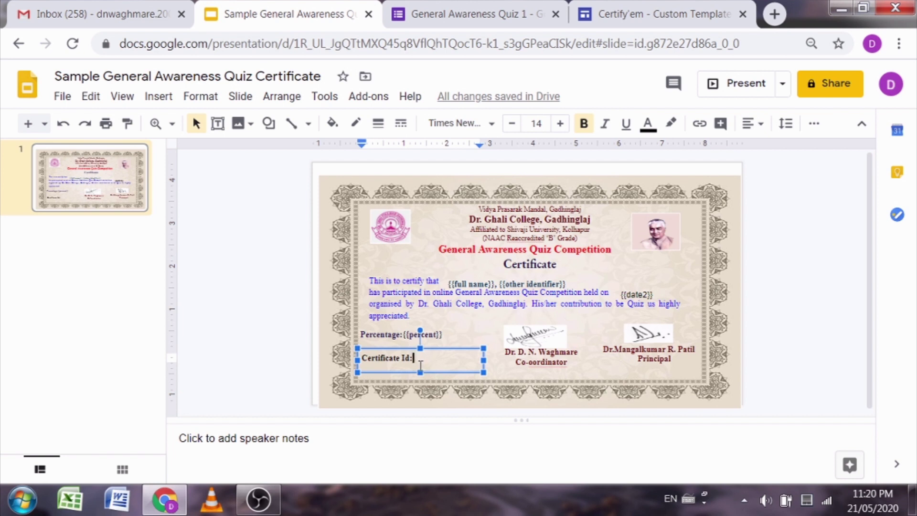
{"action": "type", "text": "{{cer"}
{"action": "type", "text": "tifica"}
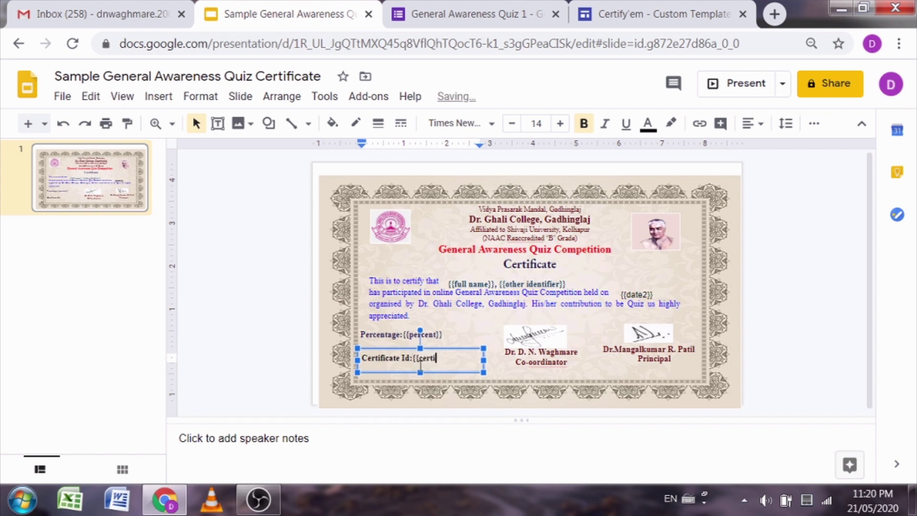
{"action": "type", "text": "te id}}"}
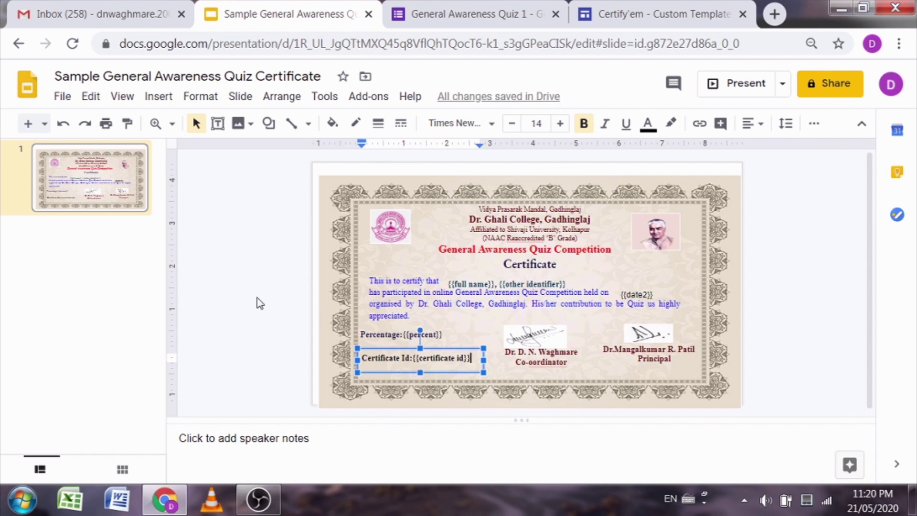
{"action": "left_click", "coordinate": [234, 312]}
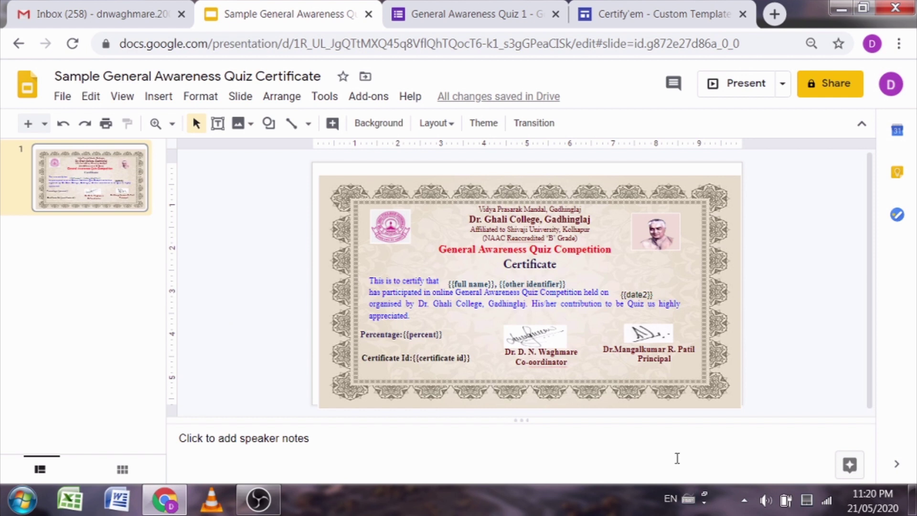
Step: Set the {{date2}} text in Times New Roman, then return to the General Awareness Quiz 1 form
{"action": "left_click", "coordinate": [630, 293]}
{"action": "left_click", "coordinate": [664, 293]}
{"action": "left_click_drag", "start_coordinate": [663, 293], "coordinate": [611, 294]}
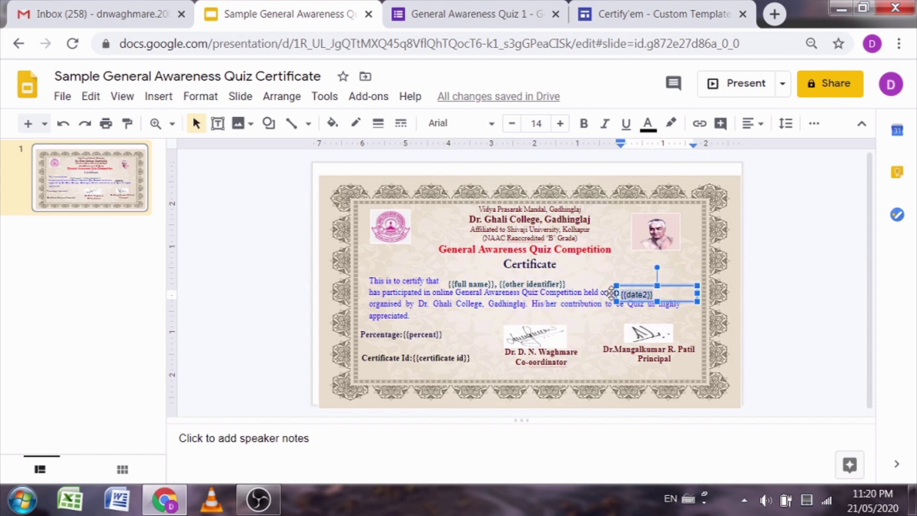
{"action": "left_click", "coordinate": [488, 125]}
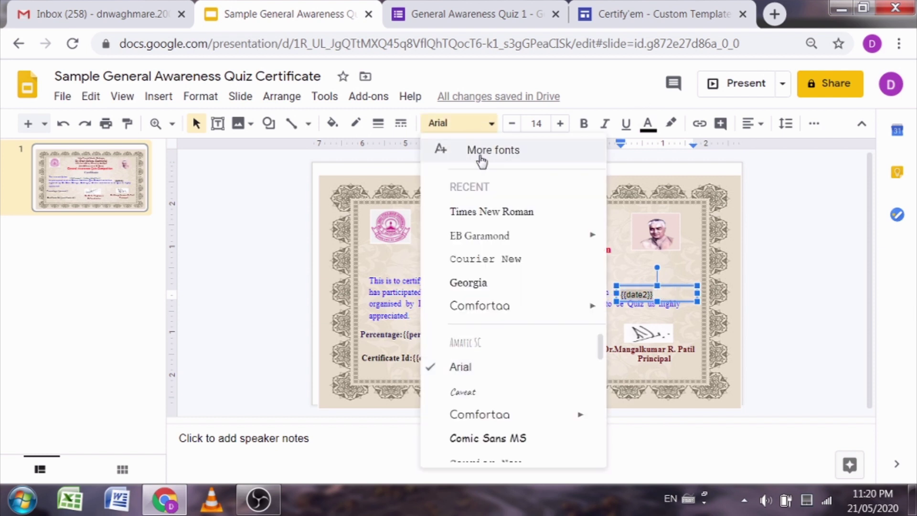
{"action": "left_click", "coordinate": [475, 211]}
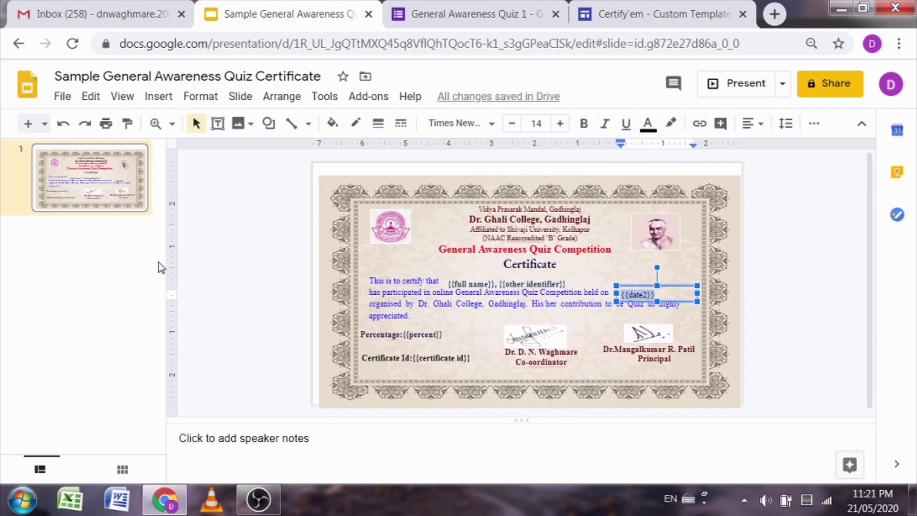
{"action": "left_click", "coordinate": [219, 261]}
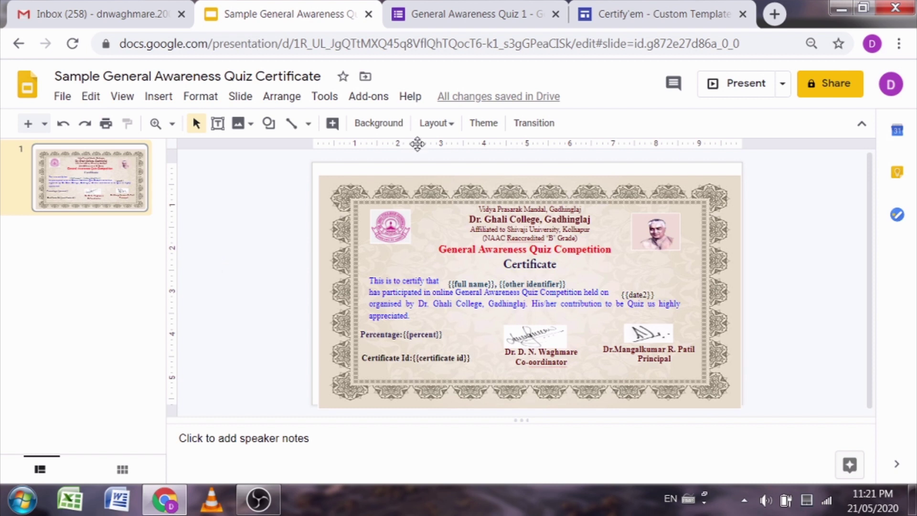
{"action": "left_click", "coordinate": [462, 14]}
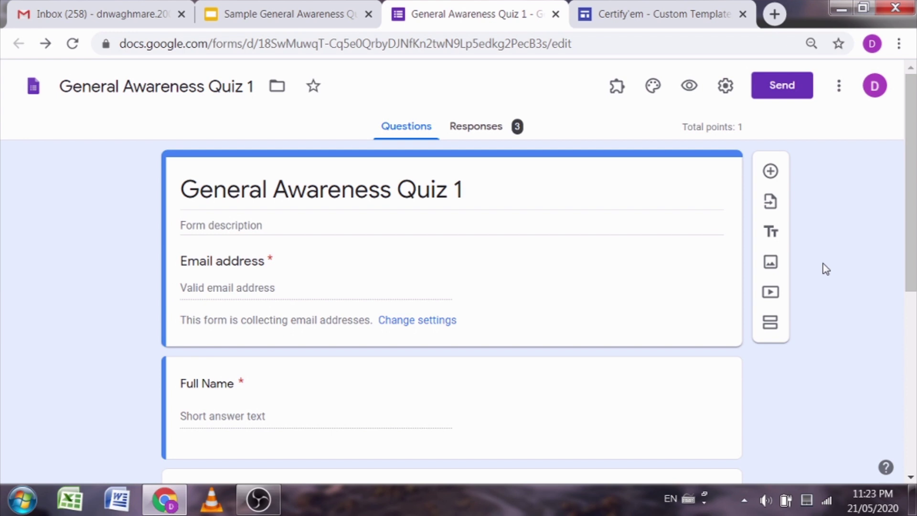
Step: Reopen the Certify'em controls beside the quiz from the add-ons list
{"action": "left_click", "coordinate": [618, 91]}
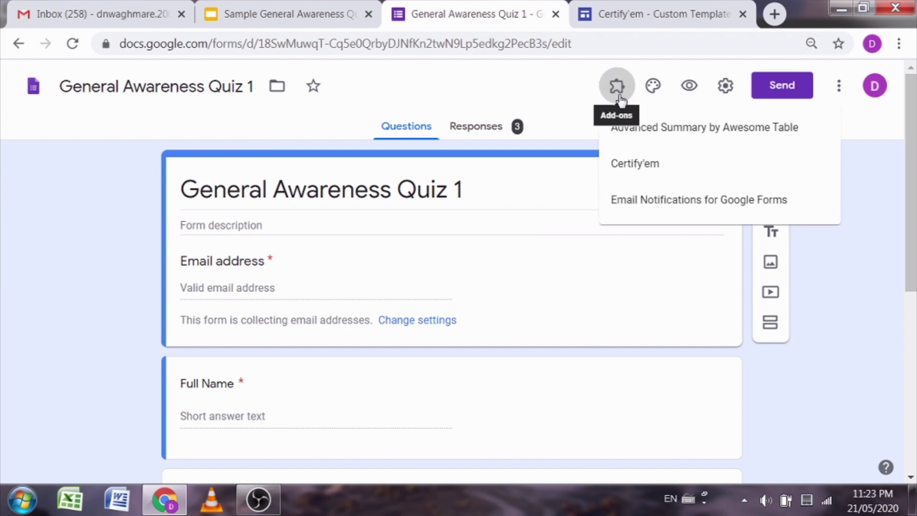
{"action": "left_click", "coordinate": [651, 166]}
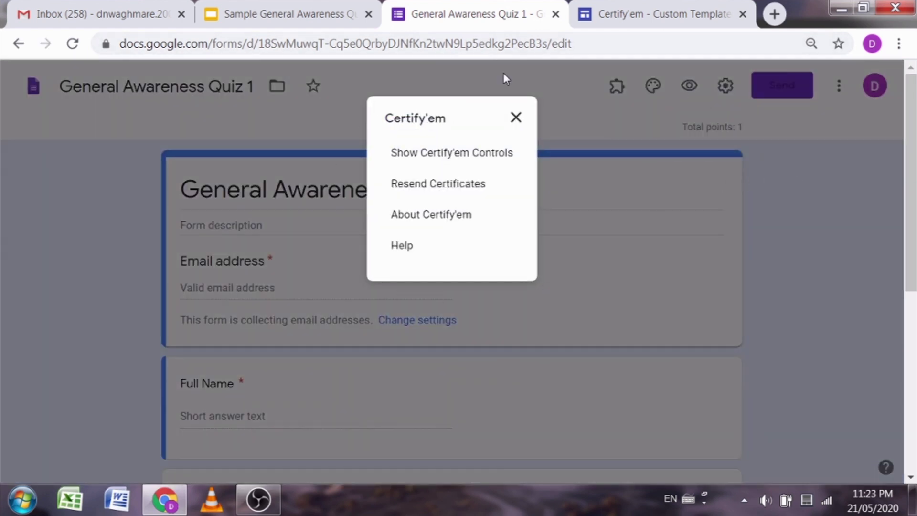
{"action": "left_click", "coordinate": [466, 160]}
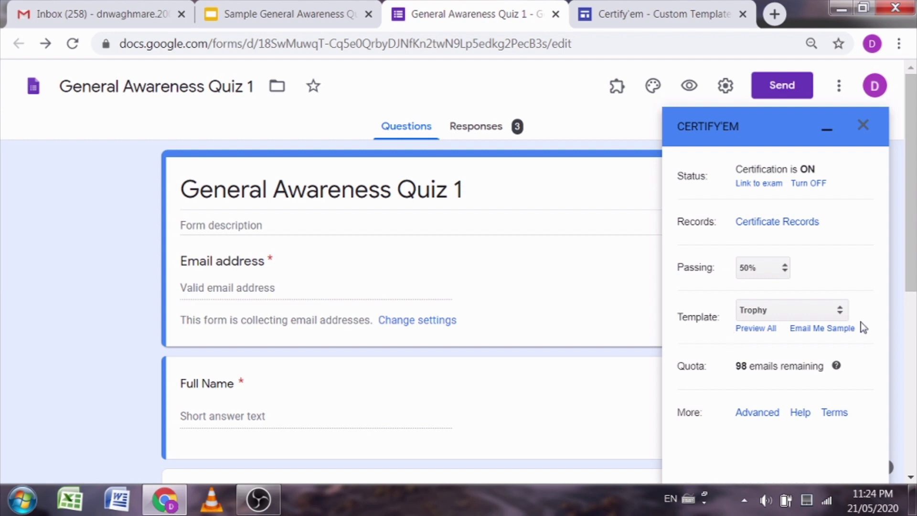
Step: Replace the Trophy template with the custom Sample General Awareness Quiz Certificate and save
{"action": "left_click", "coordinate": [847, 317]}
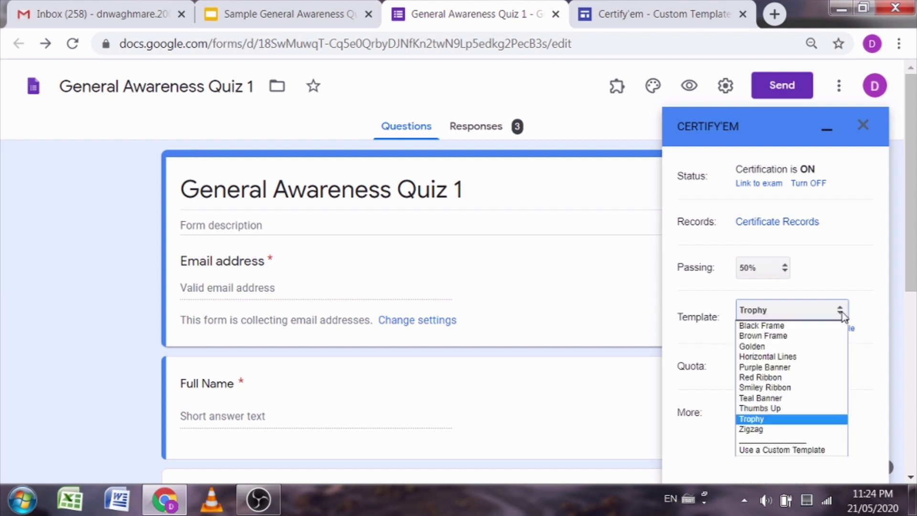
{"action": "left_click", "coordinate": [788, 450]}
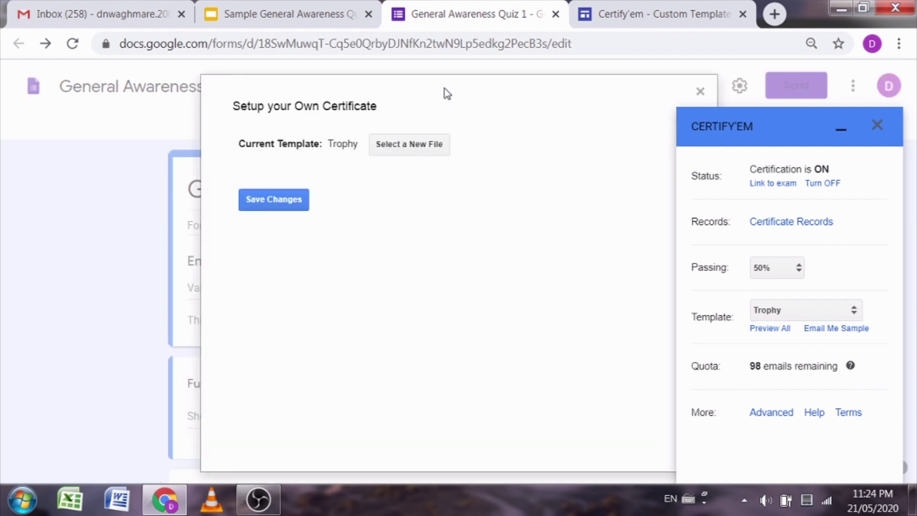
{"action": "left_click", "coordinate": [405, 149]}
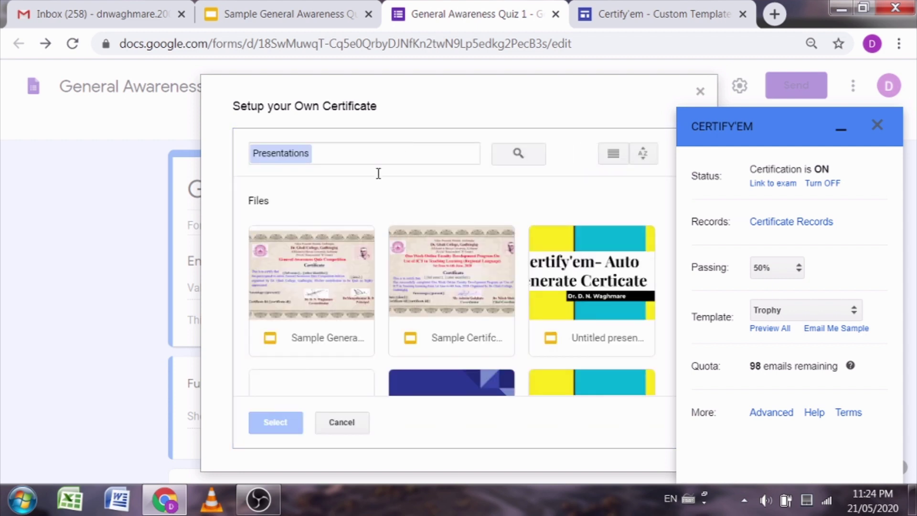
{"action": "left_click", "coordinate": [279, 289]}
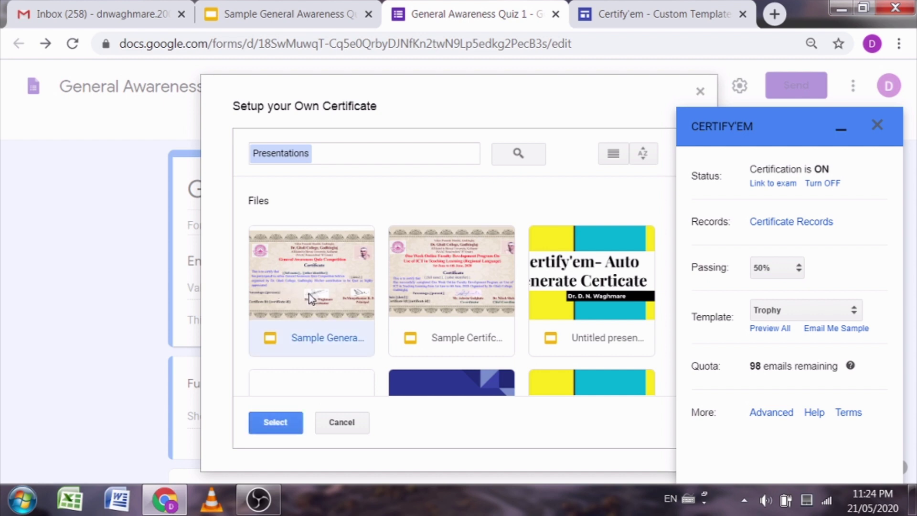
{"action": "left_click", "coordinate": [269, 428]}
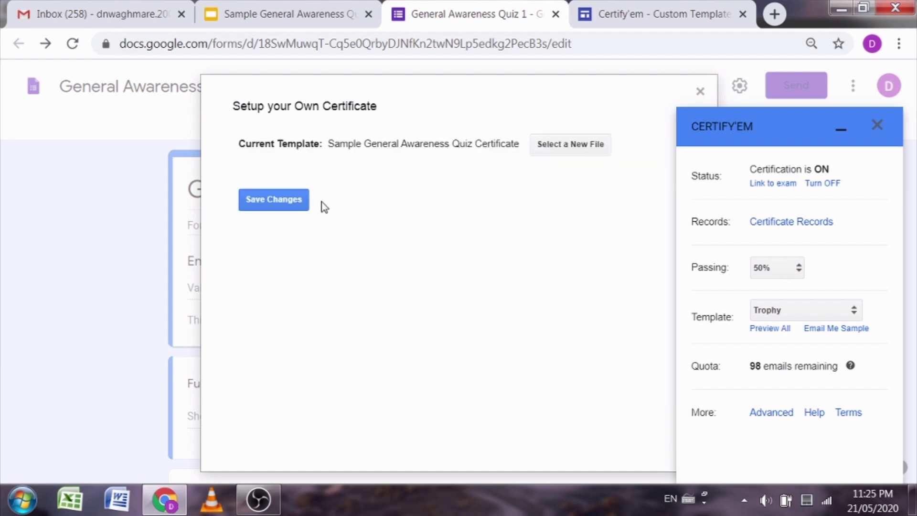
{"action": "left_click", "coordinate": [292, 208]}
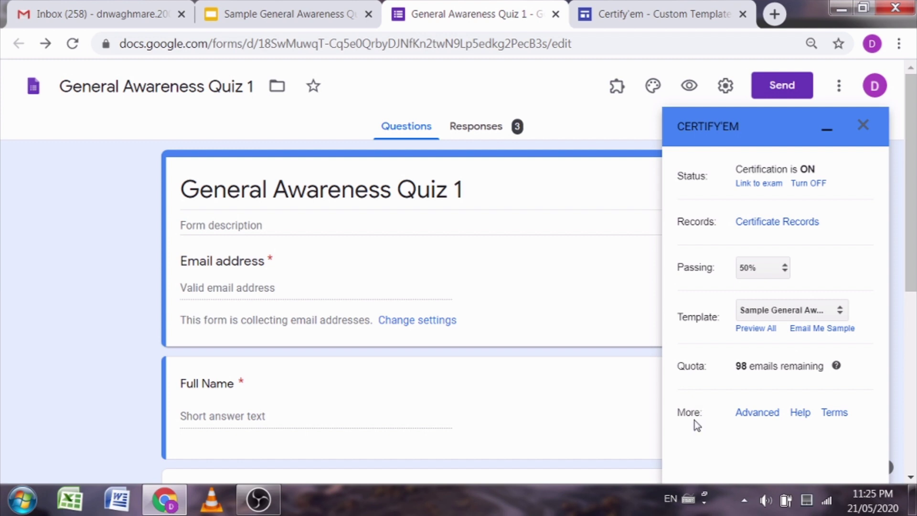
Step: Open Certify'em's Advanced options and review the submission message and congratulation email body
{"action": "left_click", "coordinate": [760, 416]}
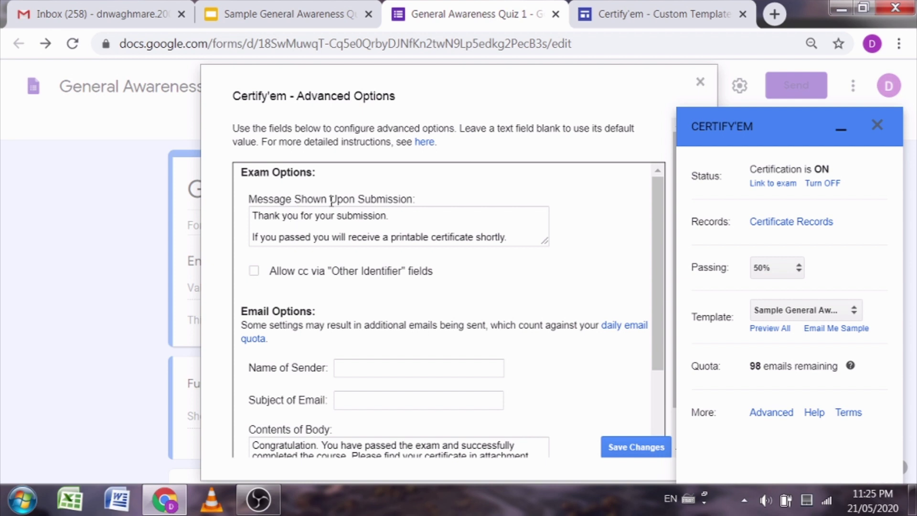
{"action": "left_click_drag", "start_coordinate": [257, 216], "coordinate": [515, 241]}
{"action": "left_click", "coordinate": [485, 225]}
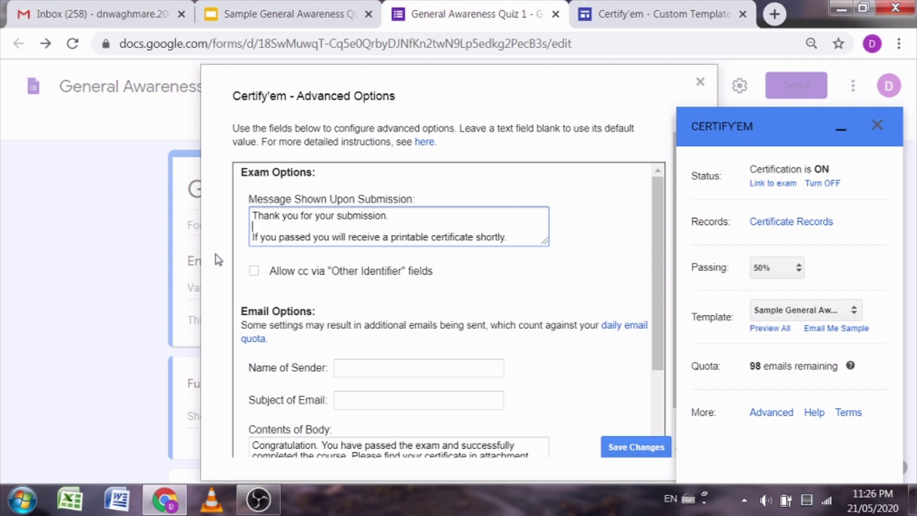
{"action": "scroll", "coordinate": [437, 262], "scroll_direction": "down", "scroll_amount": 4}
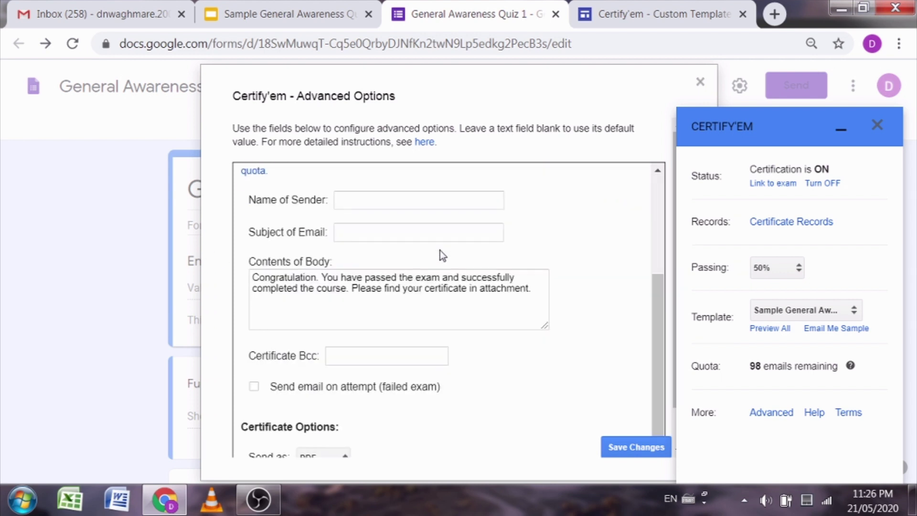
{"action": "scroll", "coordinate": [285, 311], "scroll_direction": "down", "scroll_amount": 1}
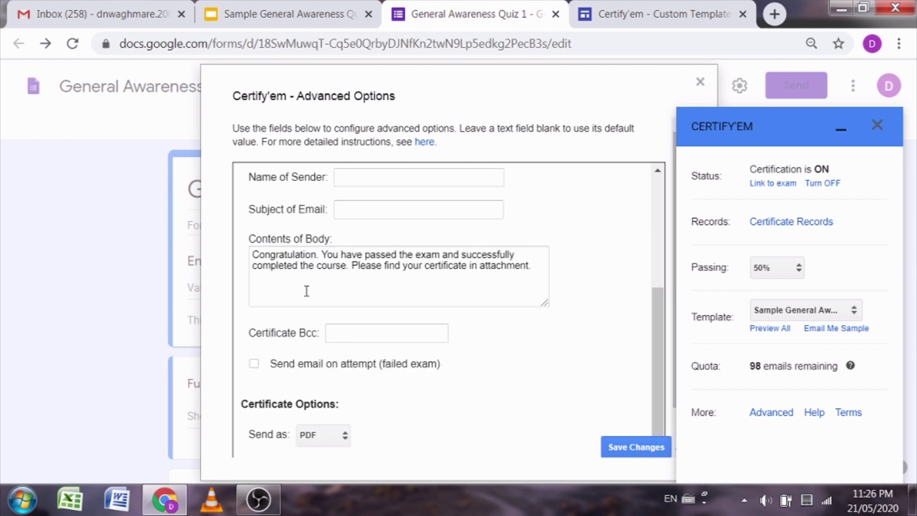
{"action": "left_click", "coordinate": [281, 274]}
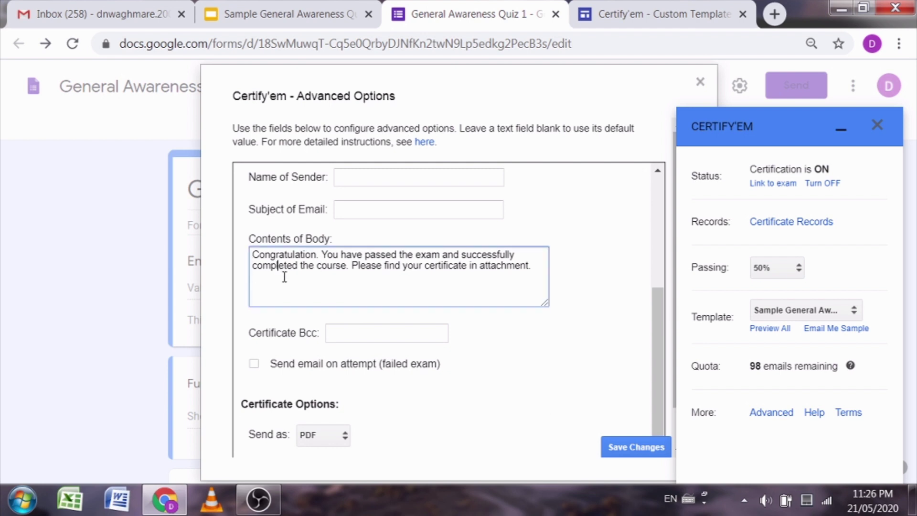
{"action": "left_click_drag", "start_coordinate": [531, 265], "coordinate": [250, 258]}
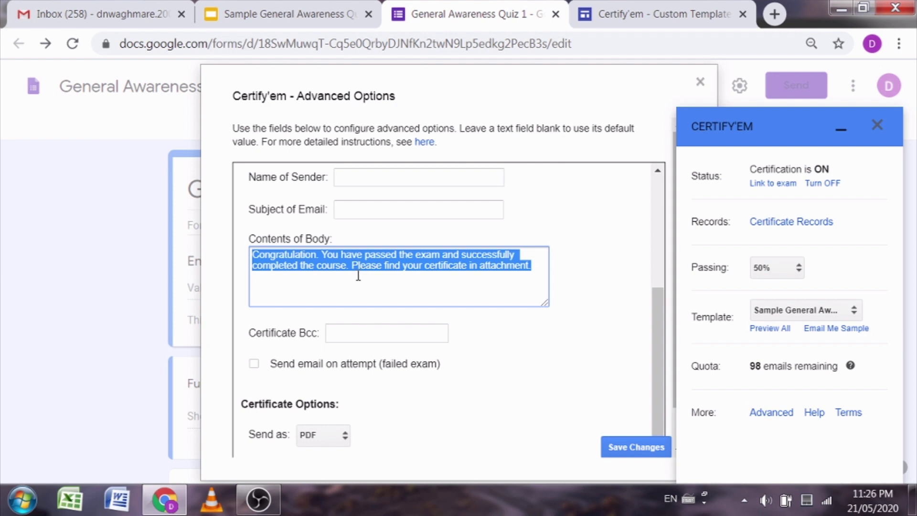
{"action": "left_click", "coordinate": [479, 275]}
Step: Keep certificates sent by email in PDF format
{"action": "scroll", "coordinate": [469, 277], "scroll_direction": "down", "scroll_amount": 1}
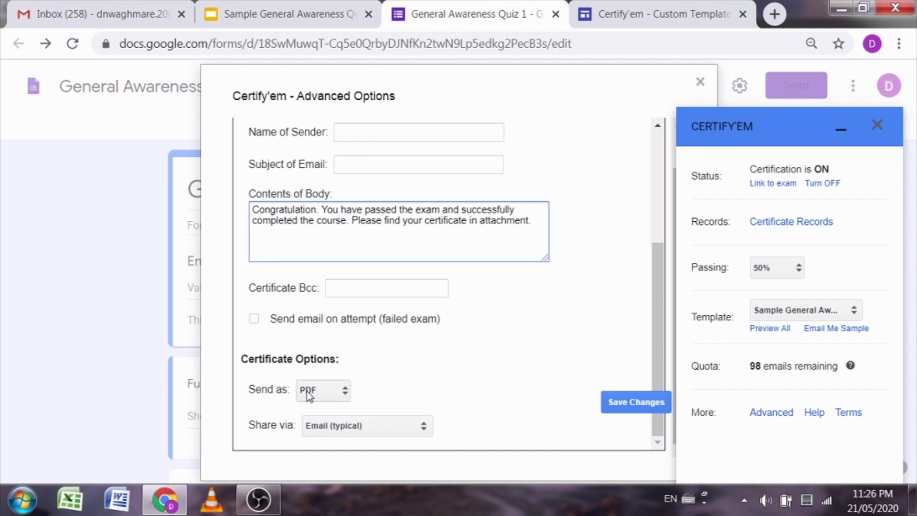
{"action": "left_click", "coordinate": [340, 394]}
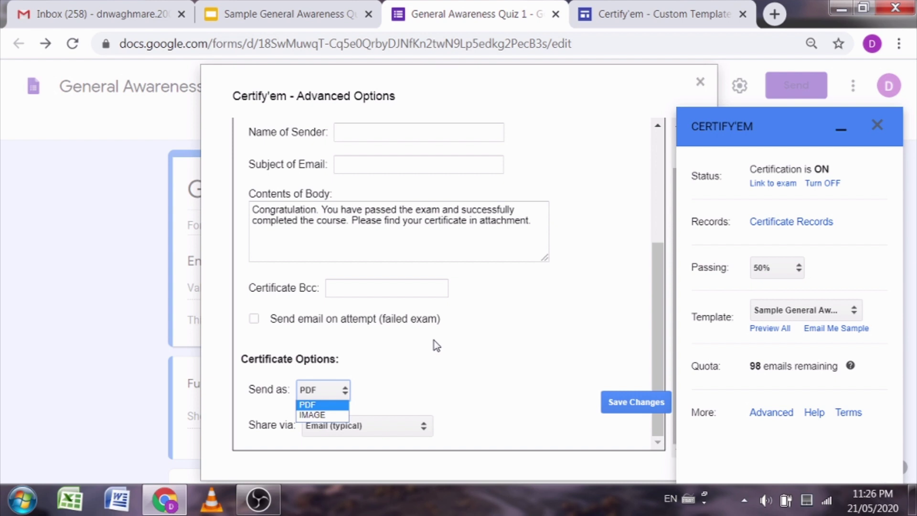
{"action": "left_click", "coordinate": [327, 404]}
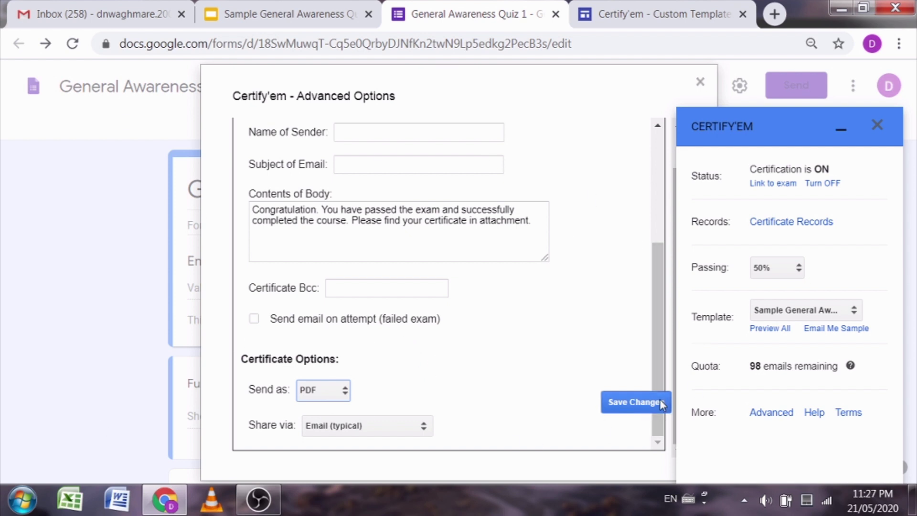
Step: Save the advanced options, close the Certify'em panel, and show the installed add-ons
{"action": "left_click", "coordinate": [642, 402]}
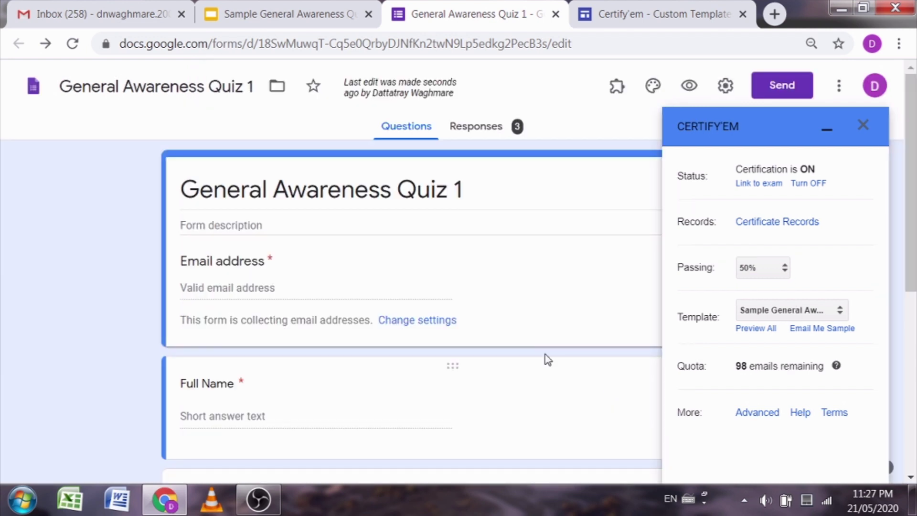
{"action": "left_click", "coordinate": [864, 127]}
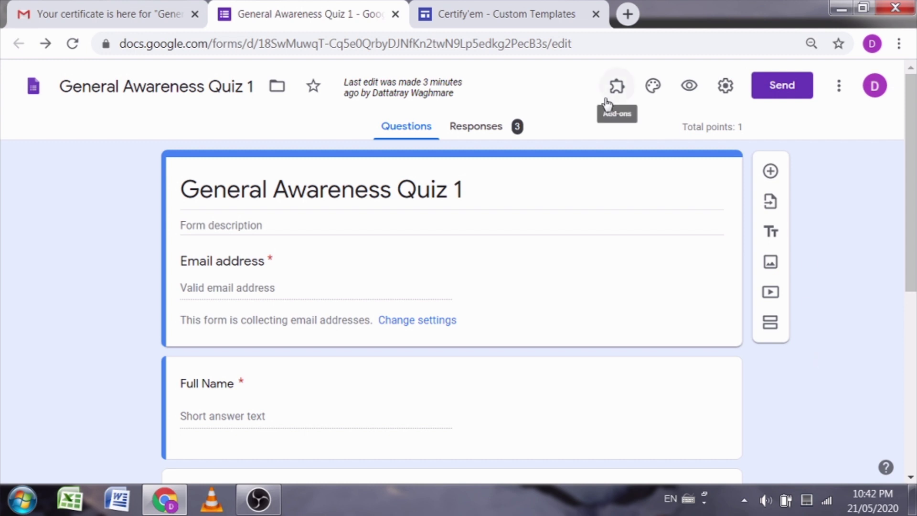
{"action": "left_click", "coordinate": [616, 86]}
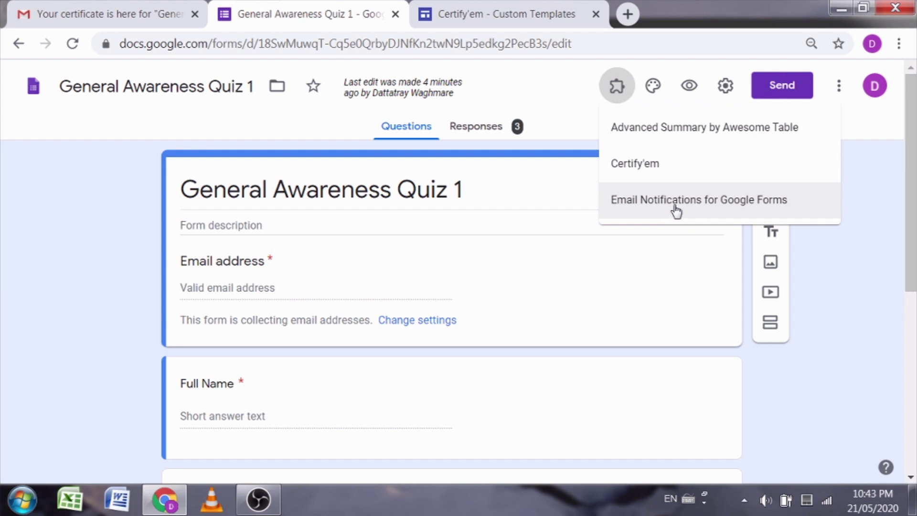
Step: Open Limit Google Form Responses from the Email Notifications for Google Forms add-on
{"action": "left_click", "coordinate": [666, 203]}
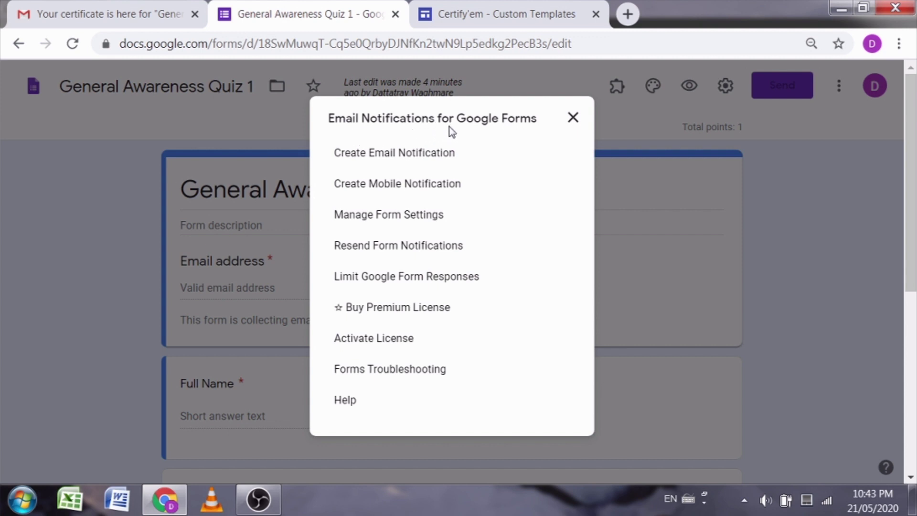
{"action": "left_click", "coordinate": [380, 281]}
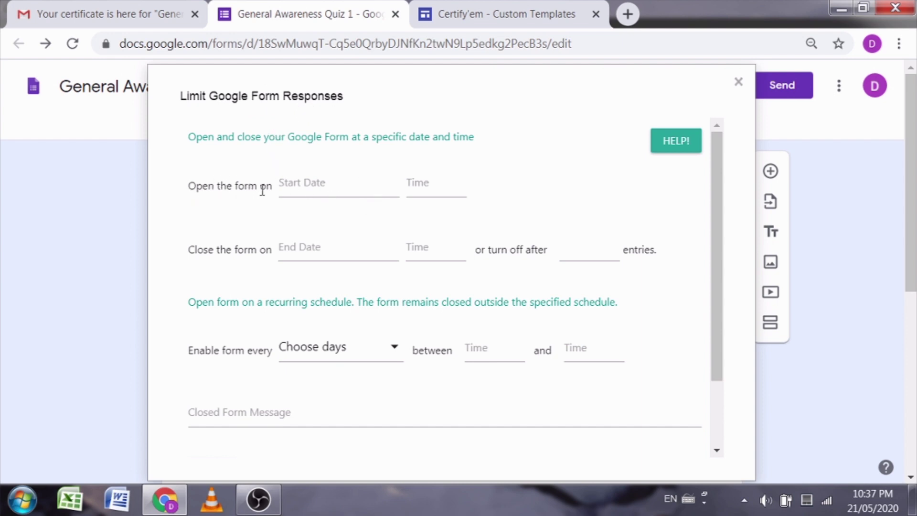
Step: Set the form to open on May 22, 2020 at 12:00
{"action": "left_click", "coordinate": [300, 185]}
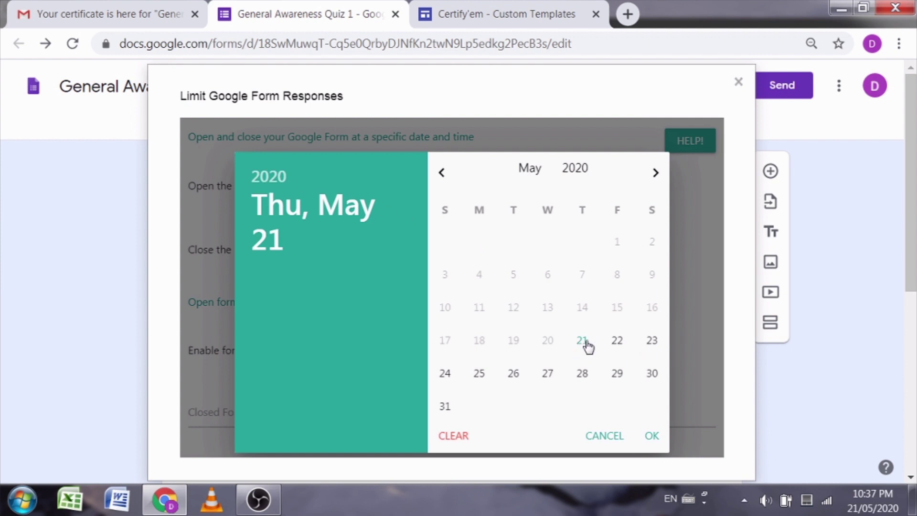
{"action": "left_click", "coordinate": [616, 342]}
{"action": "left_click", "coordinate": [444, 192]}
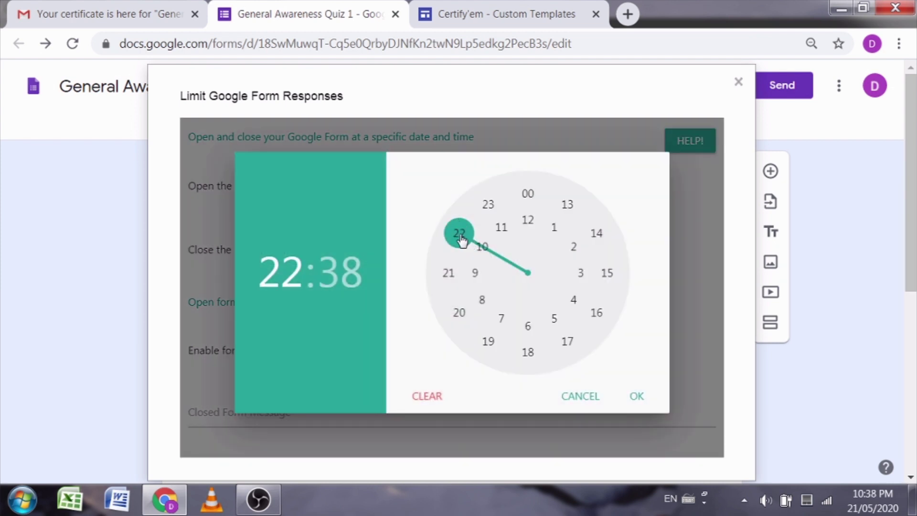
{"action": "left_click_drag", "start_coordinate": [461, 238], "coordinate": [532, 229]}
{"action": "left_click_drag", "start_coordinate": [459, 311], "coordinate": [527, 195]}
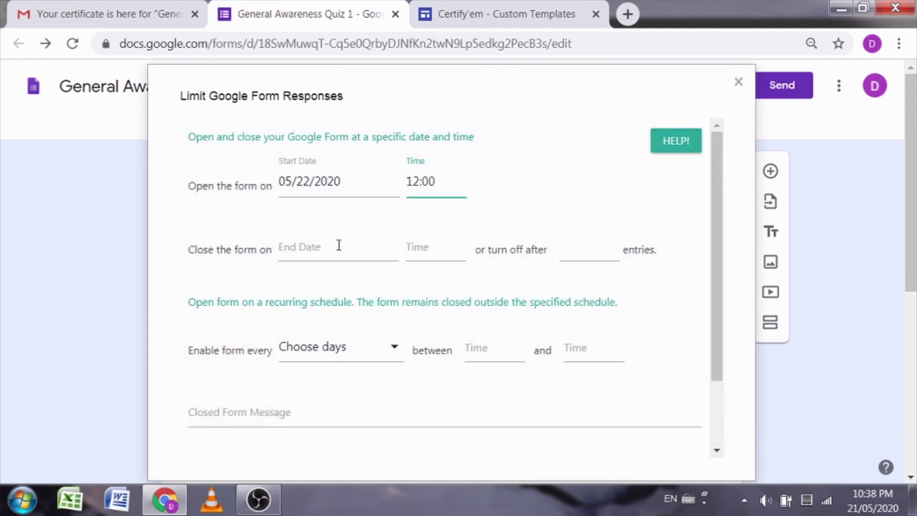
Step: Set the form to close on May 22 at 12:30 and save the schedule
{"action": "left_click", "coordinate": [338, 245]}
{"action": "left_click", "coordinate": [616, 341]}
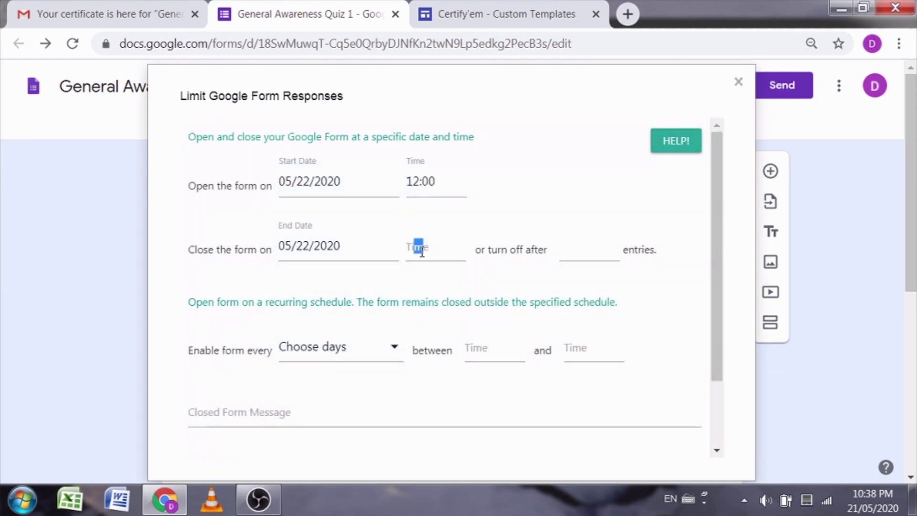
{"action": "left_click", "coordinate": [419, 256]}
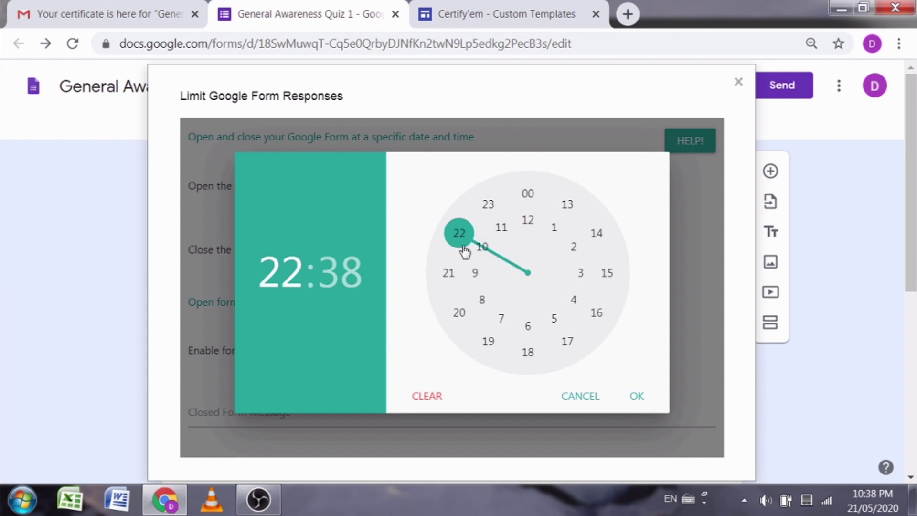
{"action": "left_click", "coordinate": [528, 222]}
{"action": "left_click", "coordinate": [528, 224]}
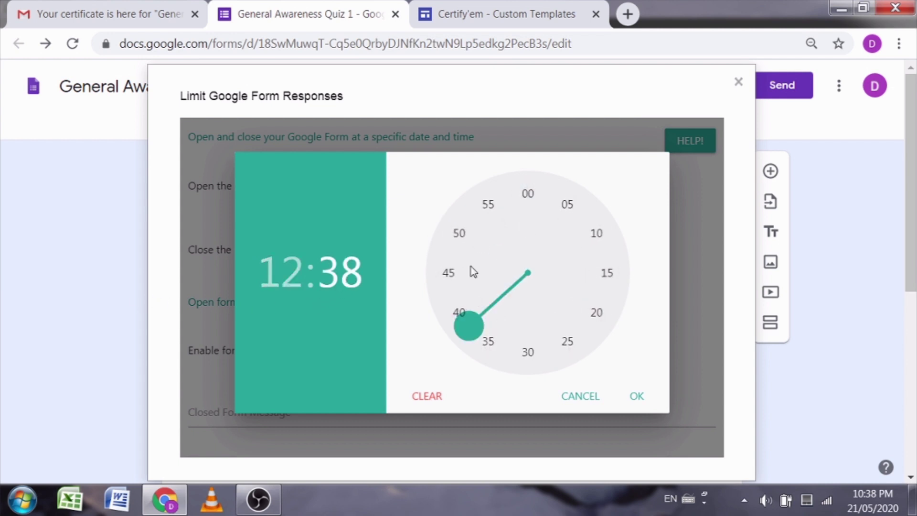
{"action": "left_click_drag", "start_coordinate": [465, 323], "coordinate": [532, 355]}
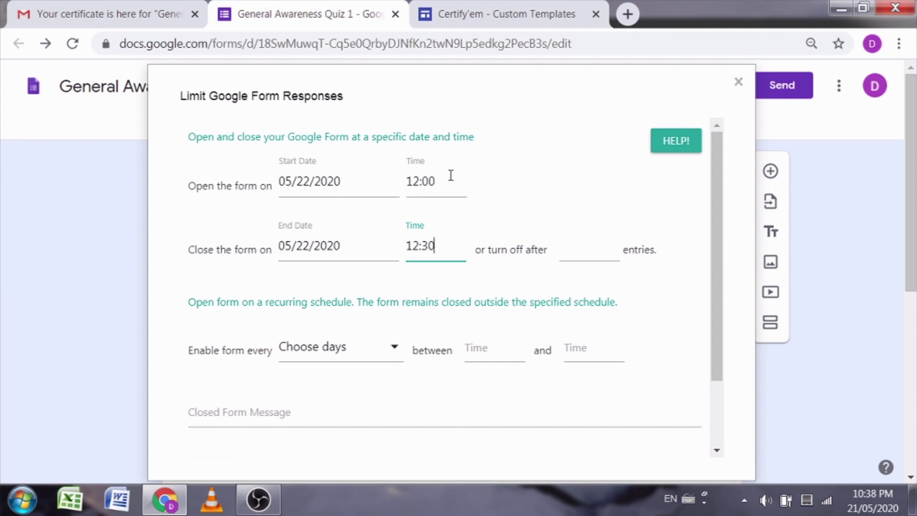
{"action": "scroll", "coordinate": [469, 181], "scroll_direction": "down", "scroll_amount": 3}
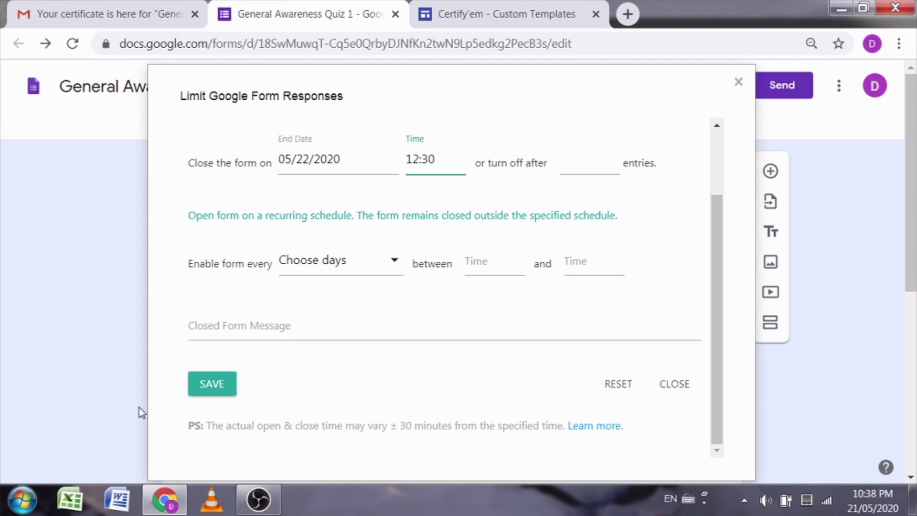
{"action": "left_click", "coordinate": [197, 389]}
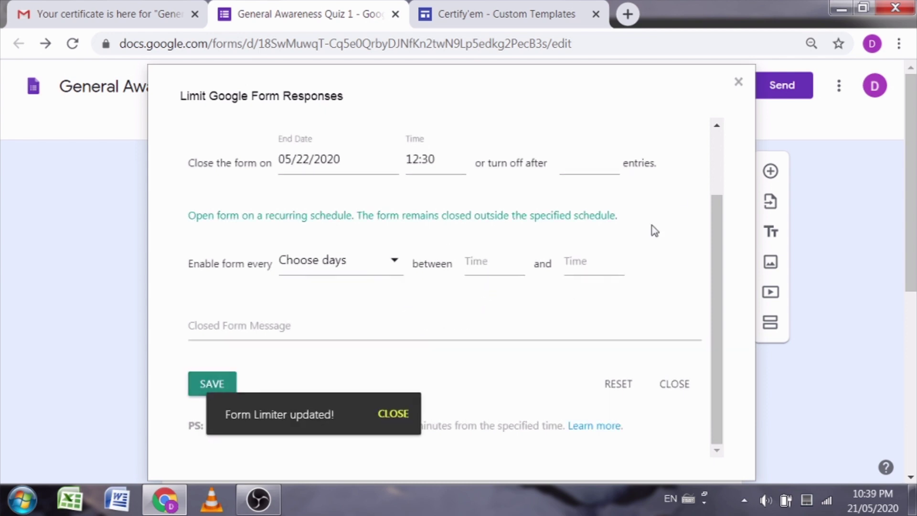
Step: Close the Limit Google Form Responses window and list the form's installed add-ons
{"action": "left_click", "coordinate": [737, 83]}
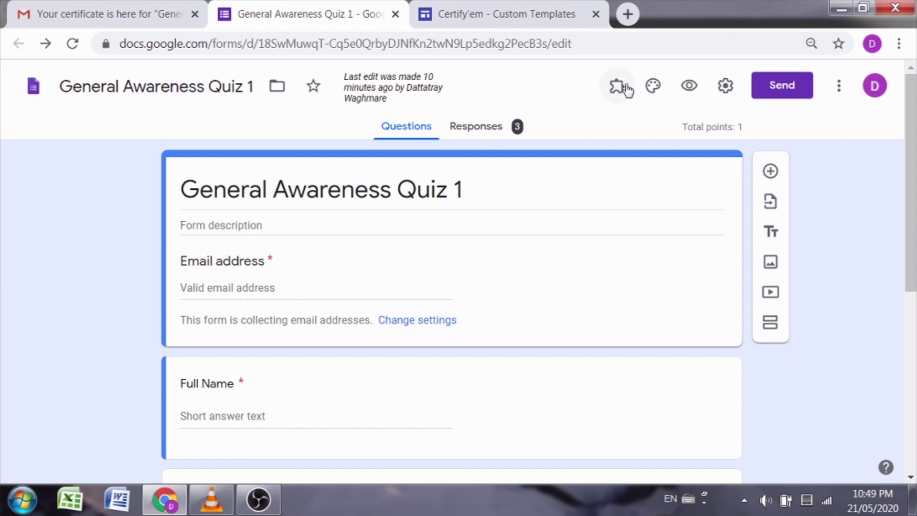
{"action": "left_click", "coordinate": [611, 88]}
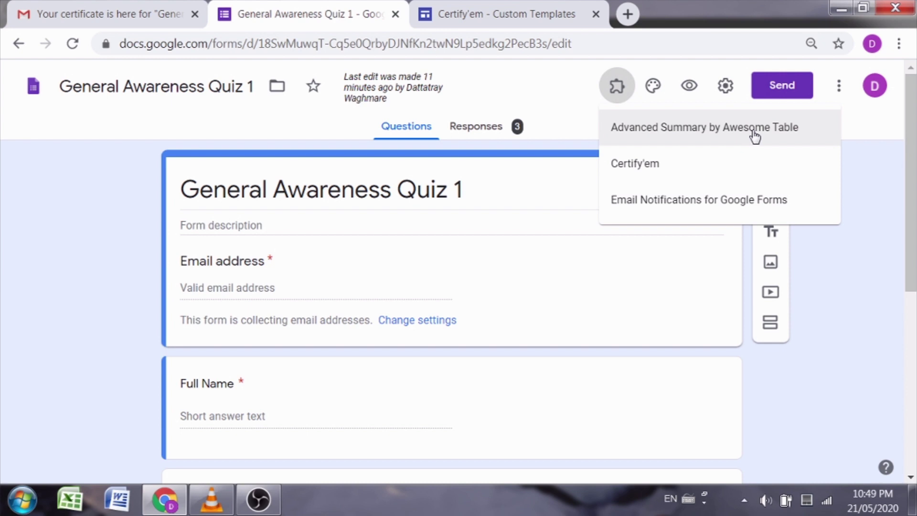
Step: In the Advanced Summary editor, include Full Name, Institution Name and the ICT question, then open the summary
{"action": "left_click", "coordinate": [707, 129]}
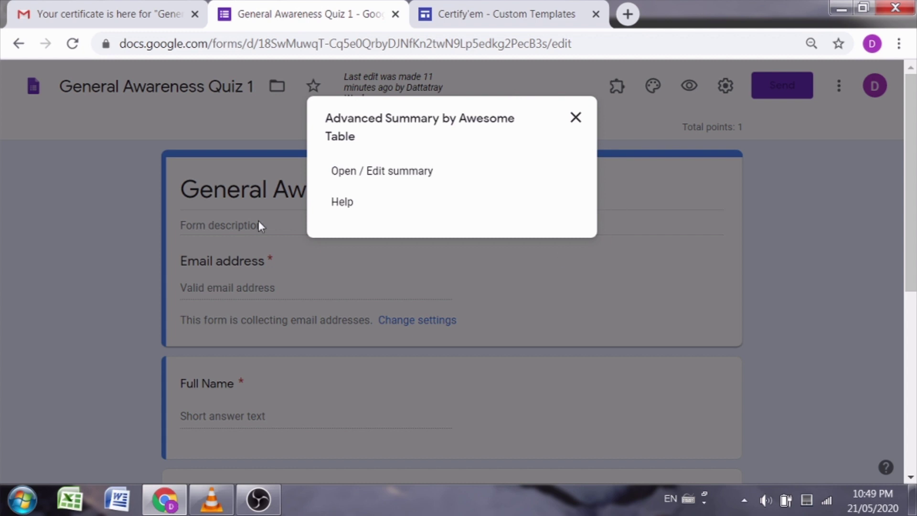
{"action": "left_click", "coordinate": [399, 182]}
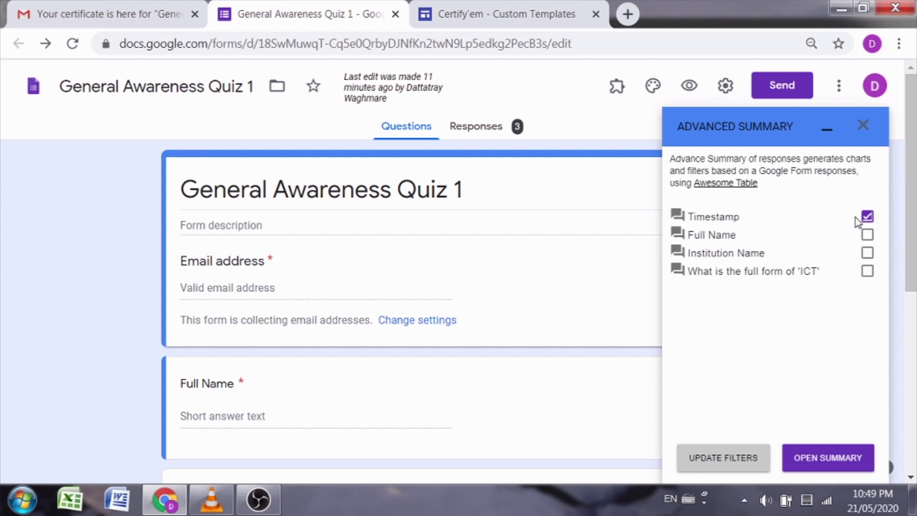
{"action": "left_click", "coordinate": [867, 238]}
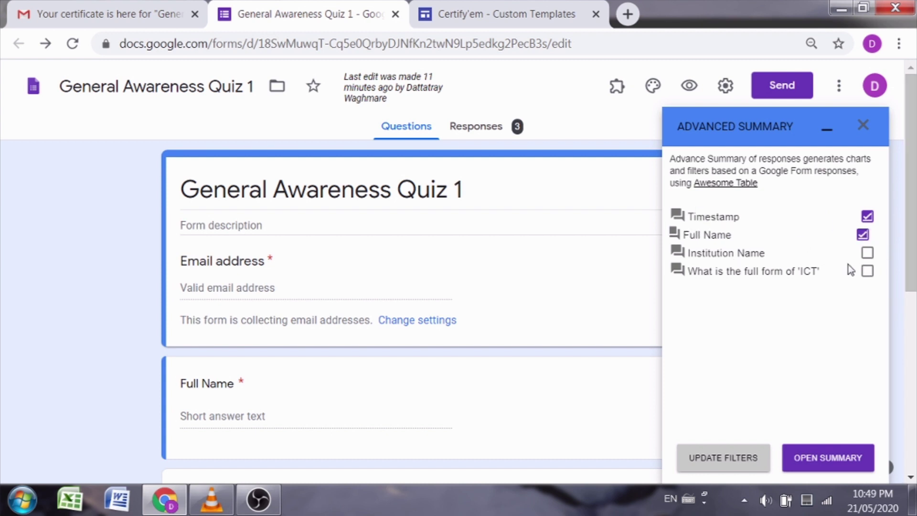
{"action": "left_click", "coordinate": [867, 253]}
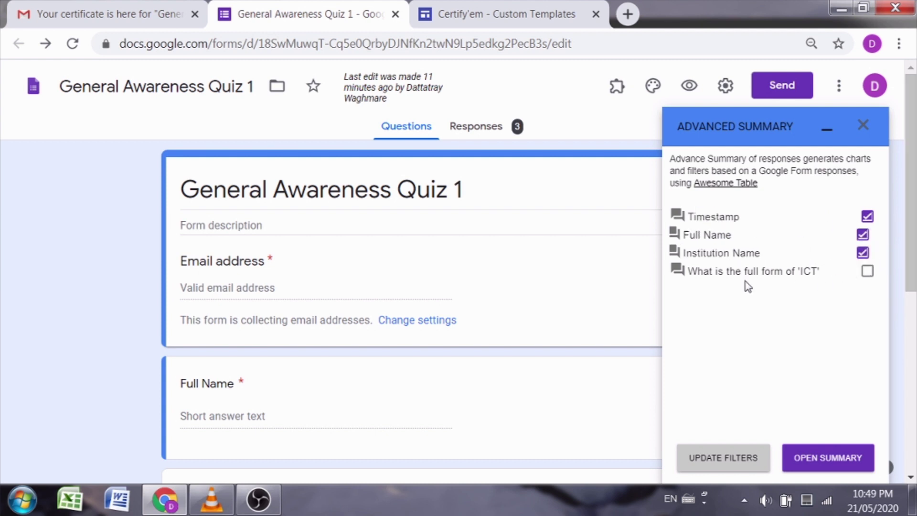
{"action": "left_click", "coordinate": [868, 271]}
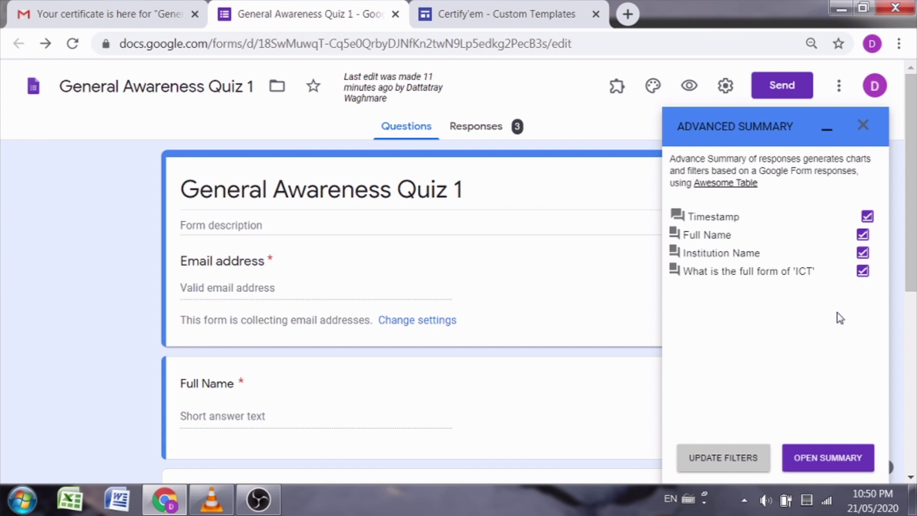
{"action": "left_click", "coordinate": [830, 463]}
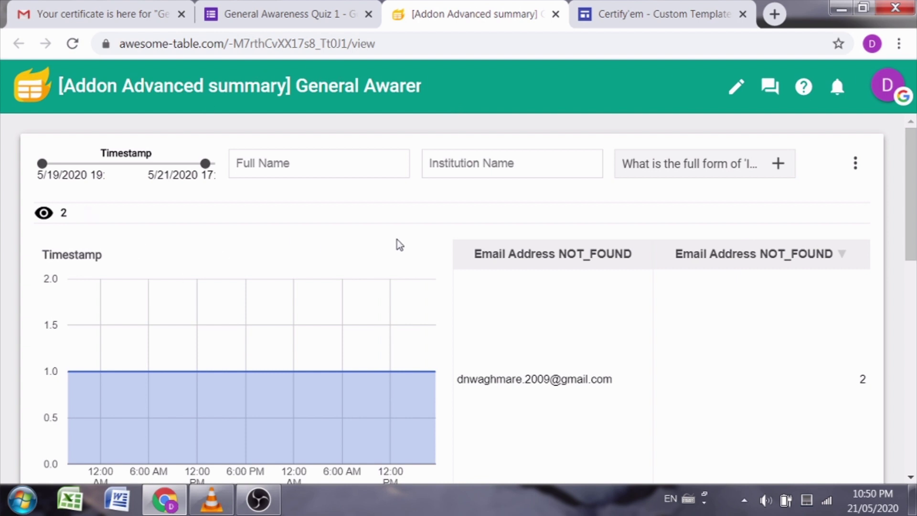
Step: Review the Awesome Table summary's filters, charts and results, then close its browser tab
{"action": "scroll", "coordinate": [310, 294], "scroll_direction": "down", "scroll_amount": 5}
{"action": "scroll", "coordinate": [313, 299], "scroll_direction": "down", "scroll_amount": 3}
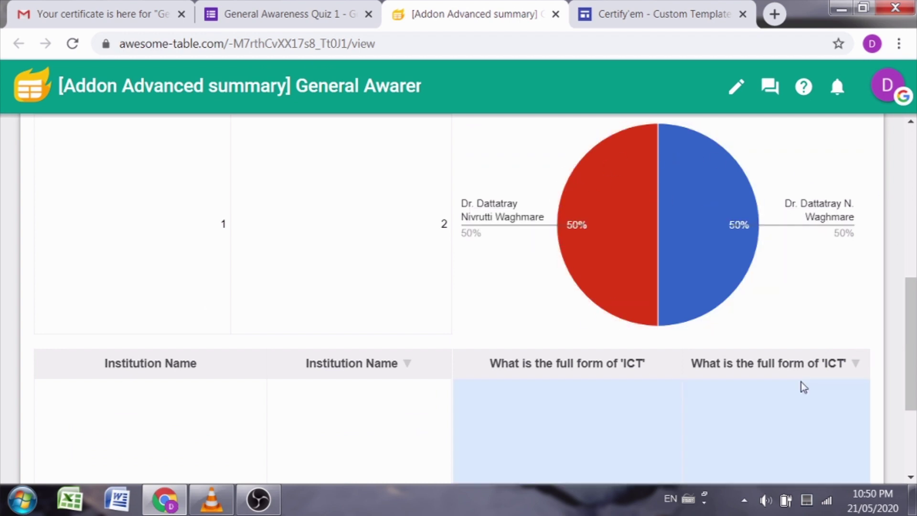
{"action": "scroll", "coordinate": [461, 275], "scroll_direction": "up", "scroll_amount": 5}
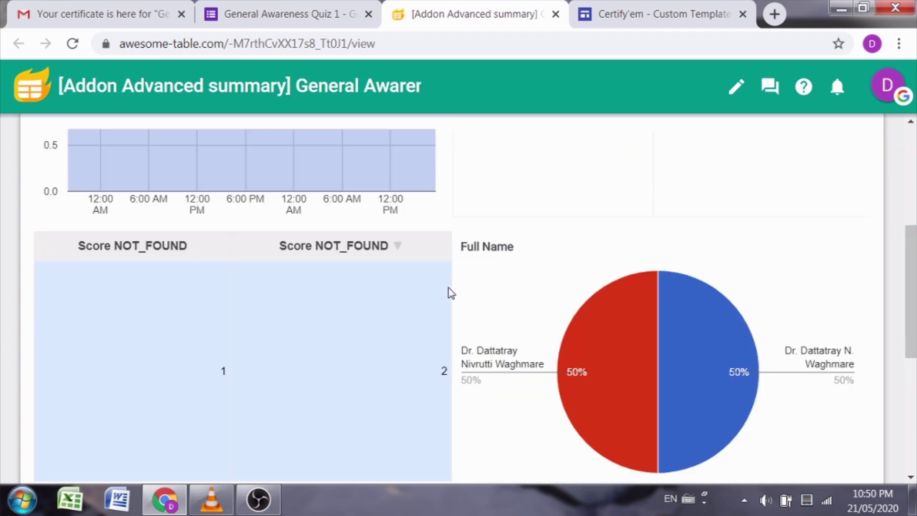
{"action": "scroll", "coordinate": [565, 315], "scroll_direction": "down", "scroll_amount": 8}
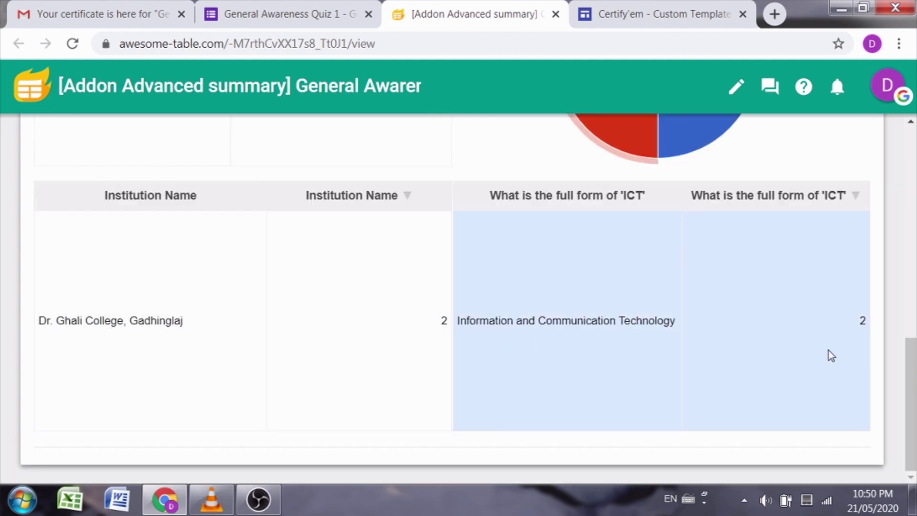
{"action": "scroll", "coordinate": [805, 321], "scroll_direction": "up", "scroll_amount": 8}
{"action": "scroll", "coordinate": [489, 370], "scroll_direction": "down", "scroll_amount": 5}
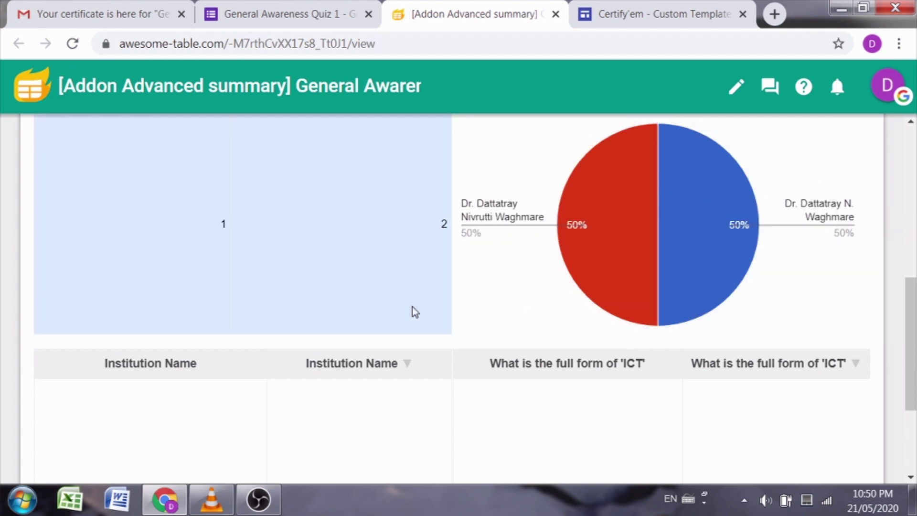
{"action": "scroll", "coordinate": [113, 284], "scroll_direction": "up", "scroll_amount": 6}
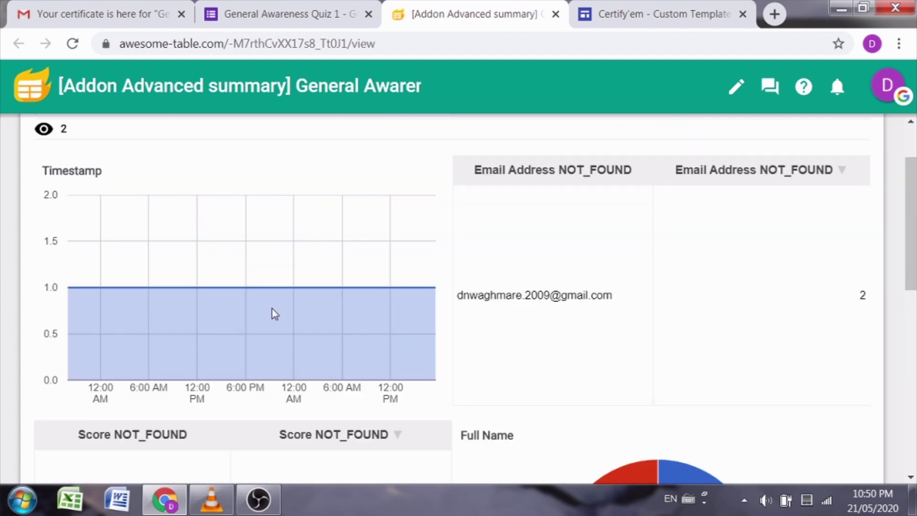
{"action": "scroll", "coordinate": [273, 303], "scroll_direction": "down", "scroll_amount": 10}
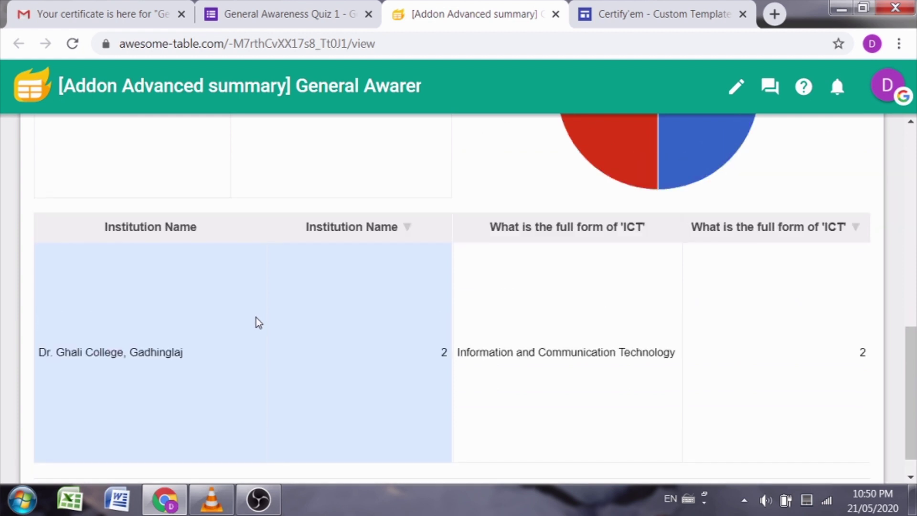
{"action": "scroll", "coordinate": [256, 320], "scroll_direction": "up", "scroll_amount": 8}
{"action": "scroll", "coordinate": [253, 316], "scroll_direction": "up", "scroll_amount": 4}
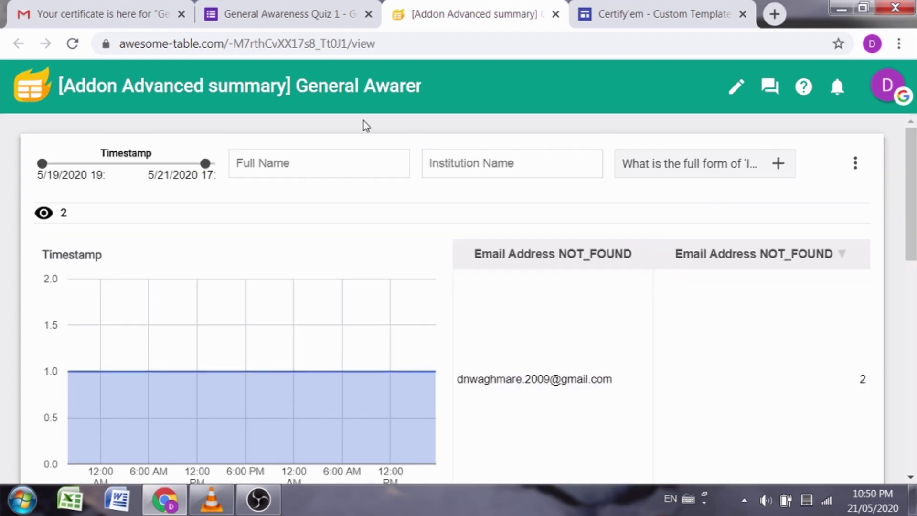
{"action": "left_click", "coordinate": [554, 15]}
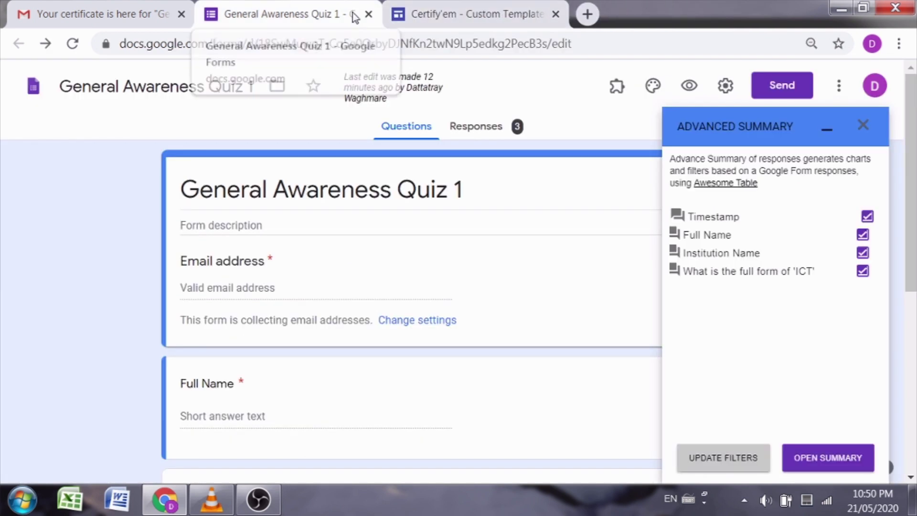